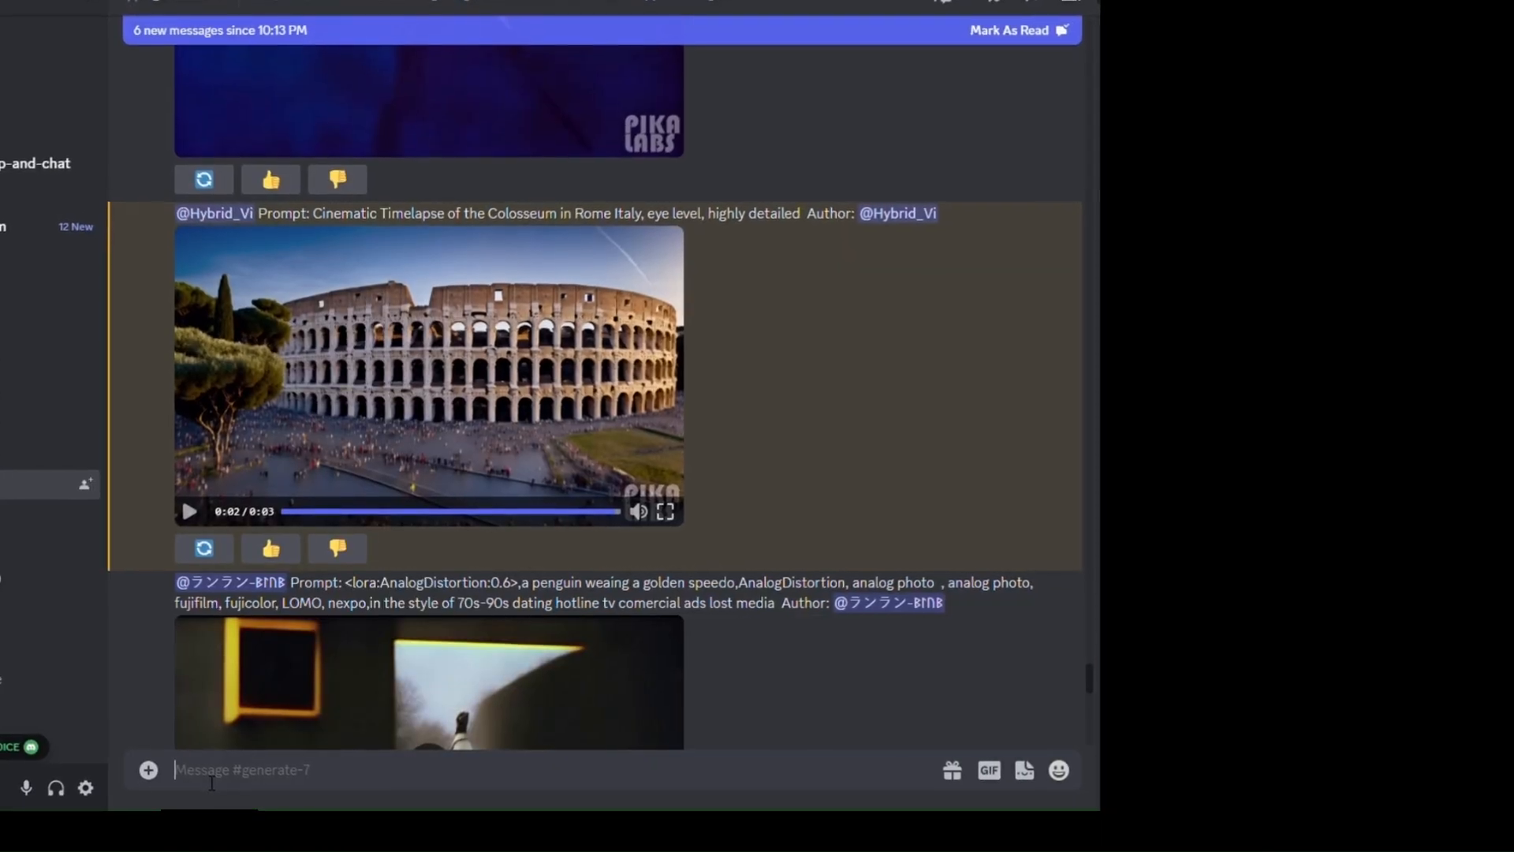
# - Start a /create command with the prompt "Cinematic Zoom-in Timelapse of the Colosseum in Rome Italy, eye level, highly detailed"
pyautogui.write('/')
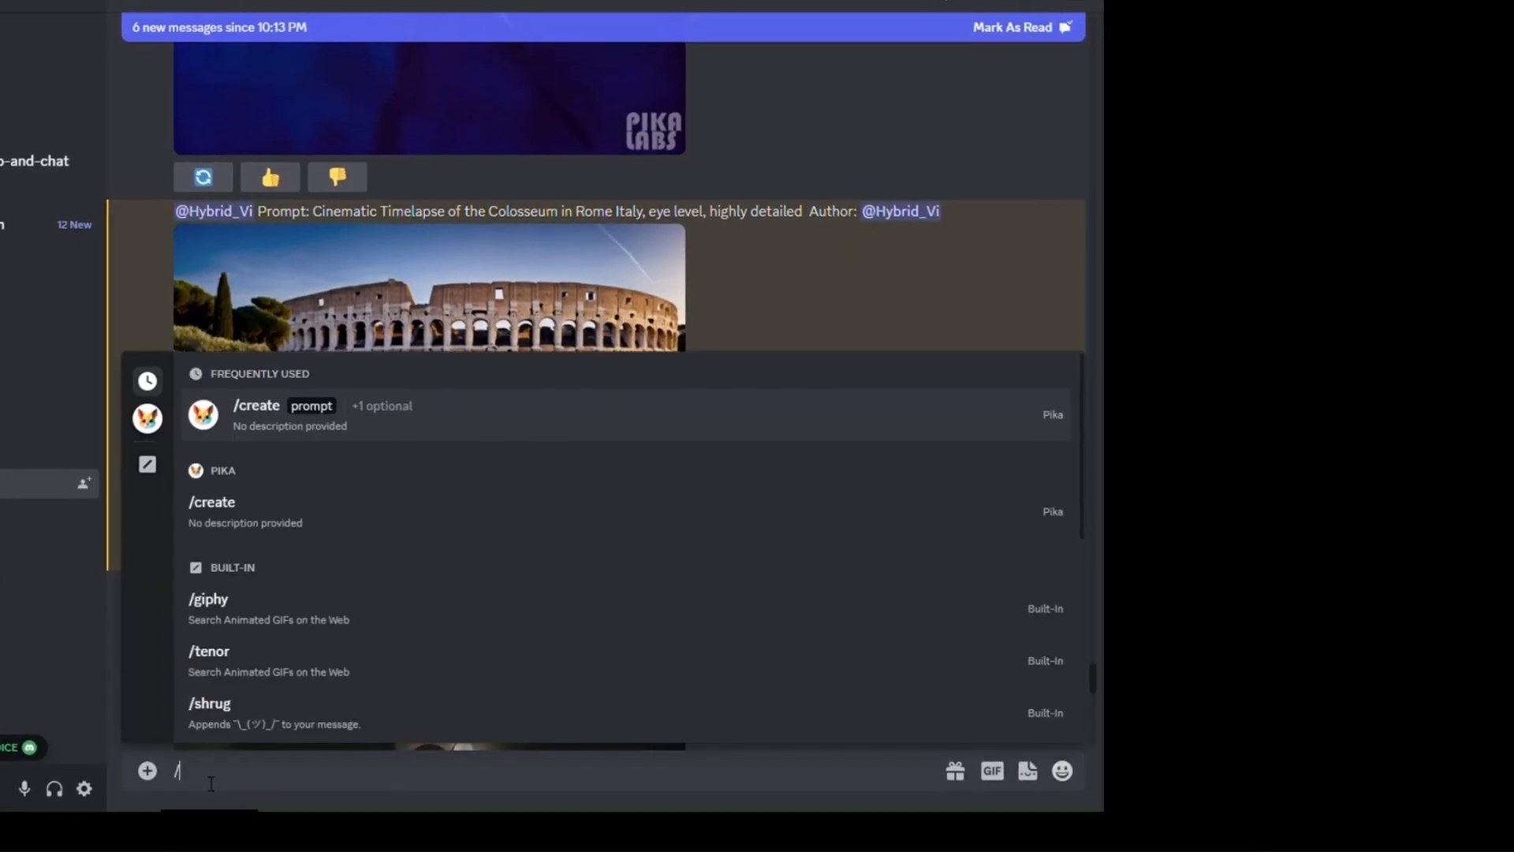
pyautogui.write('create')
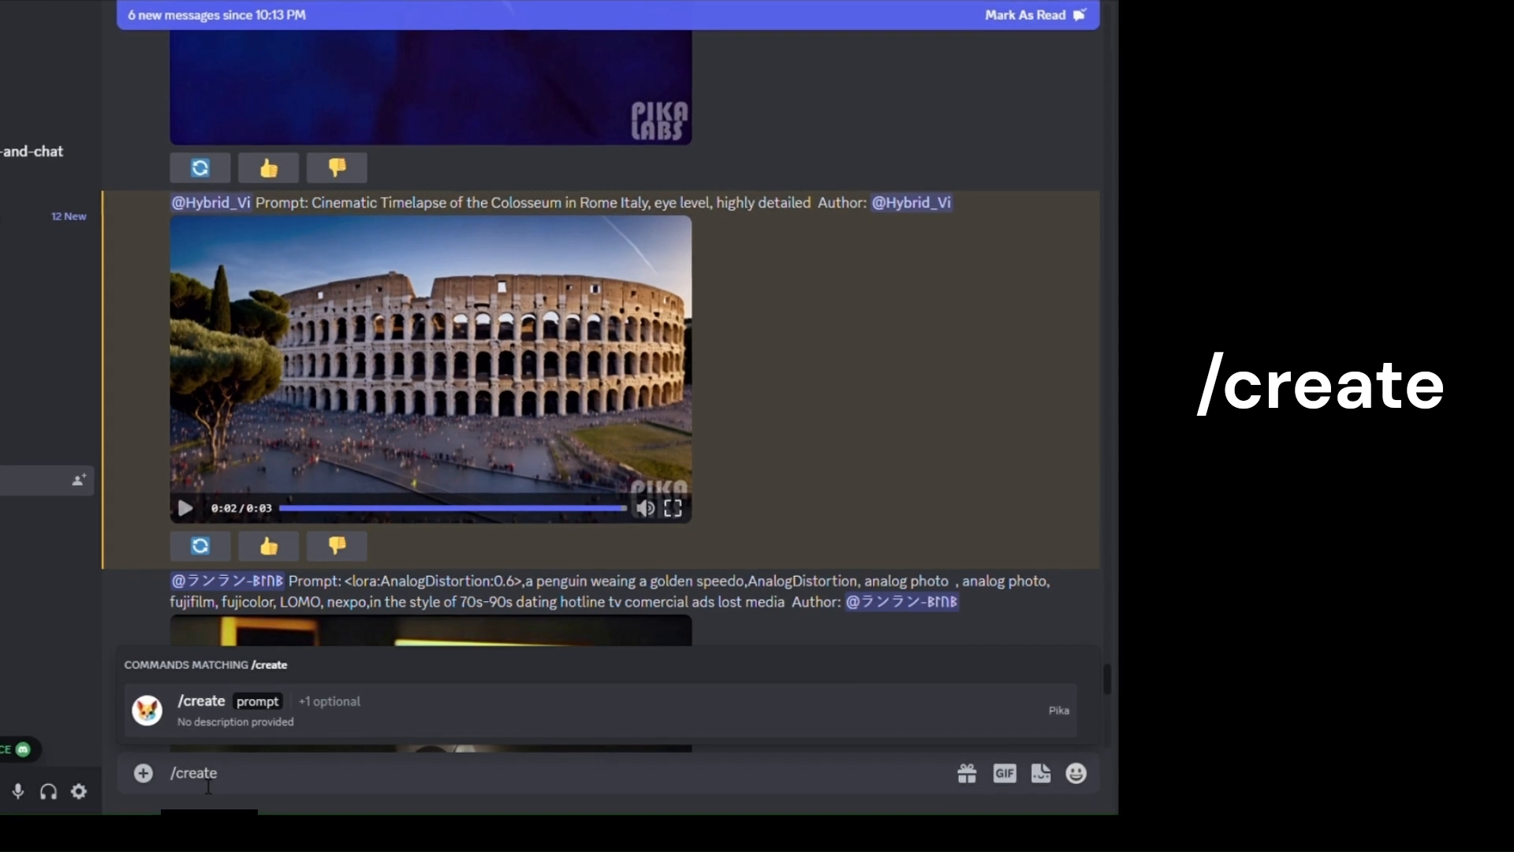
pyautogui.press('Return')
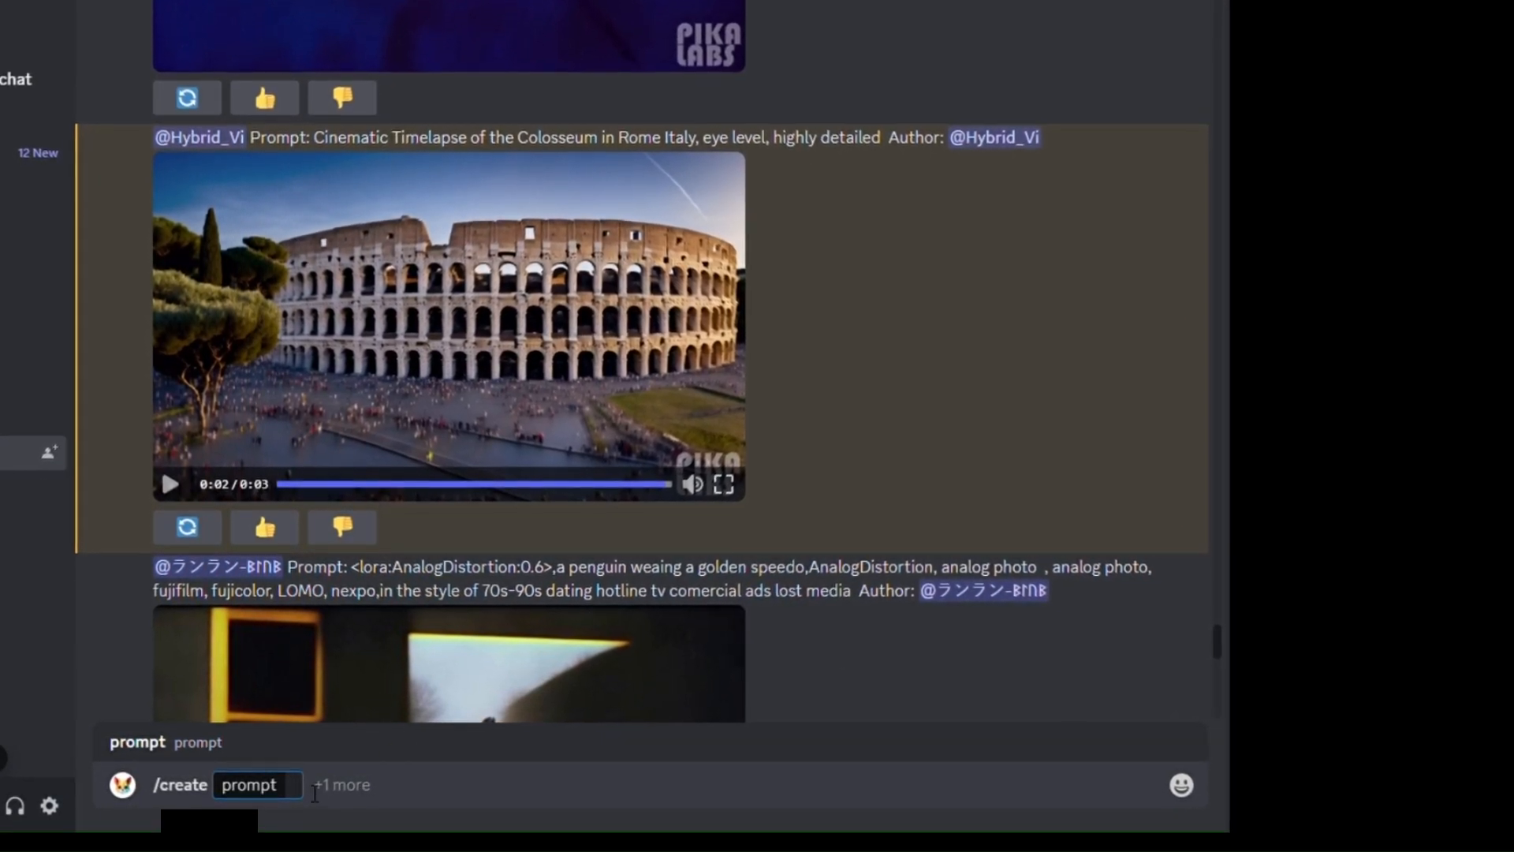
pyautogui.rightClick(315, 788)
pyautogui.click(338, 770)
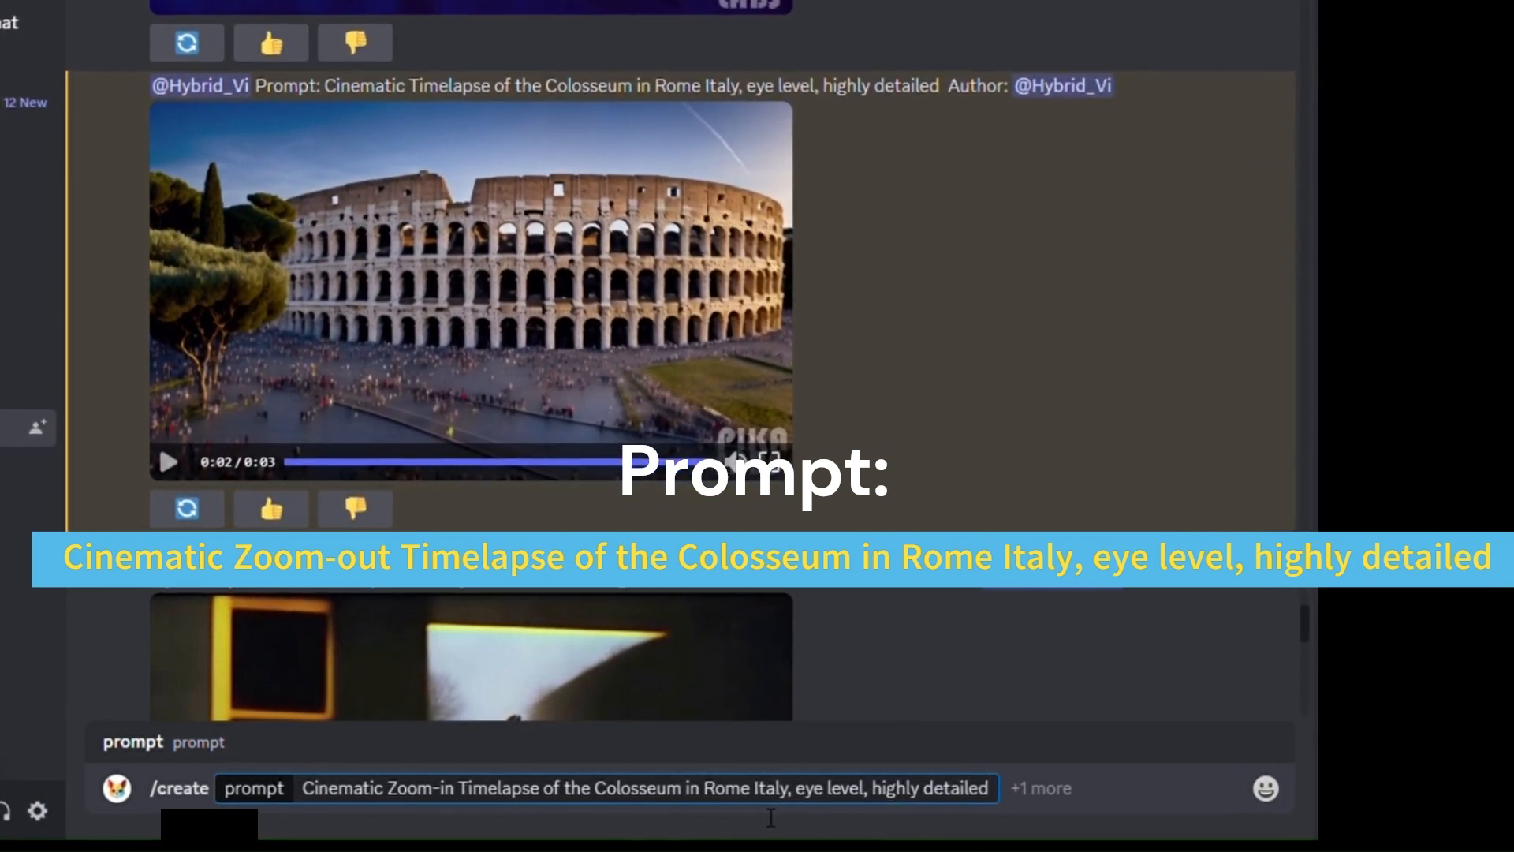
# - Review the prompt's parts by highlighting its subject, cinematic style, detail level, eye-level viewpoint and timelapse wording
pyautogui.moveTo(594, 788); pyautogui.dragTo(799, 796)
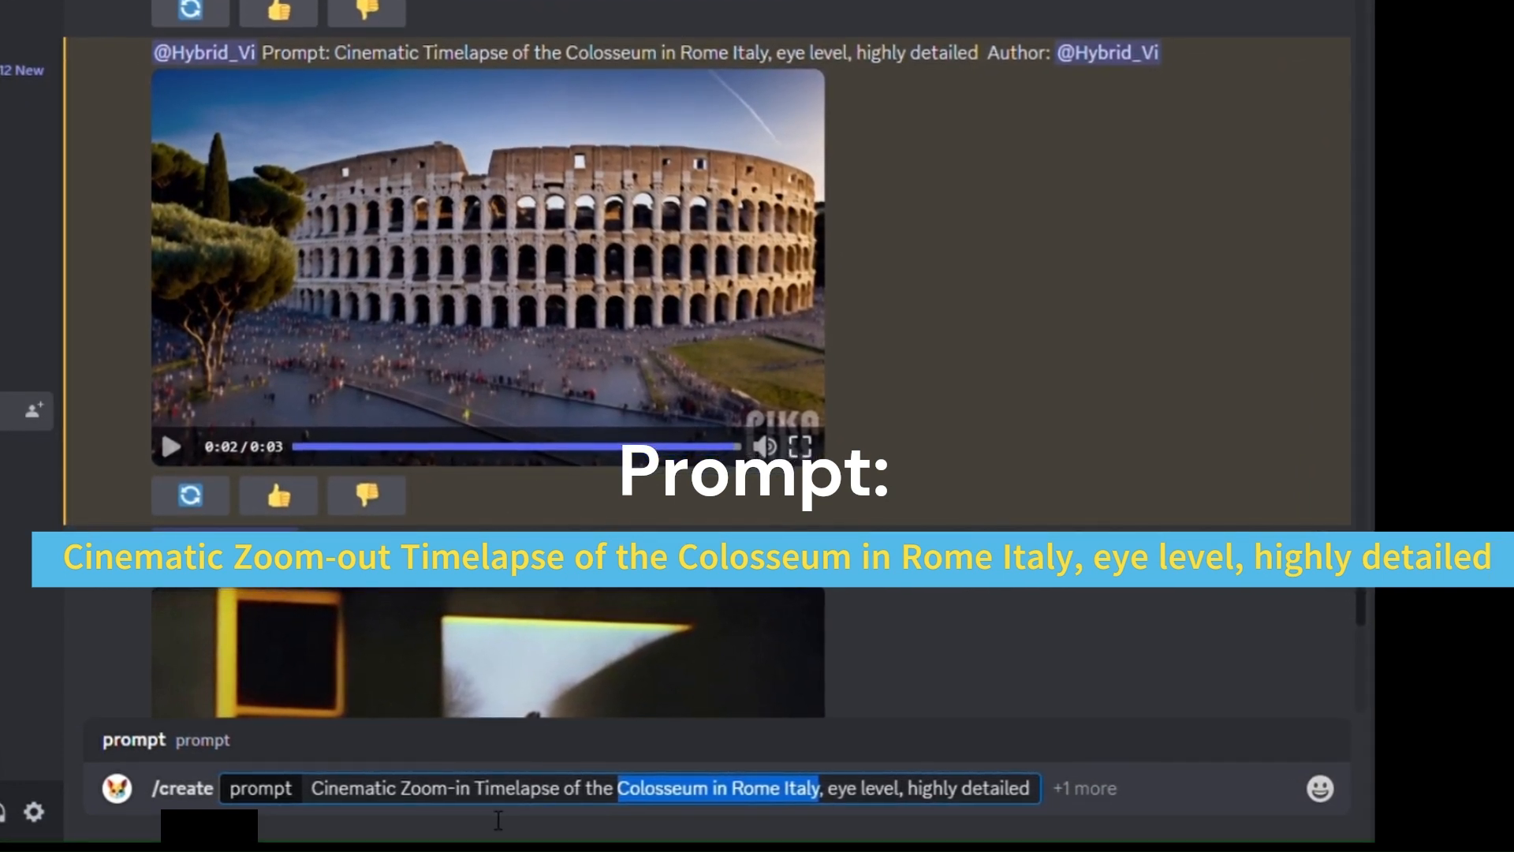
pyautogui.doubleClick(391, 789)
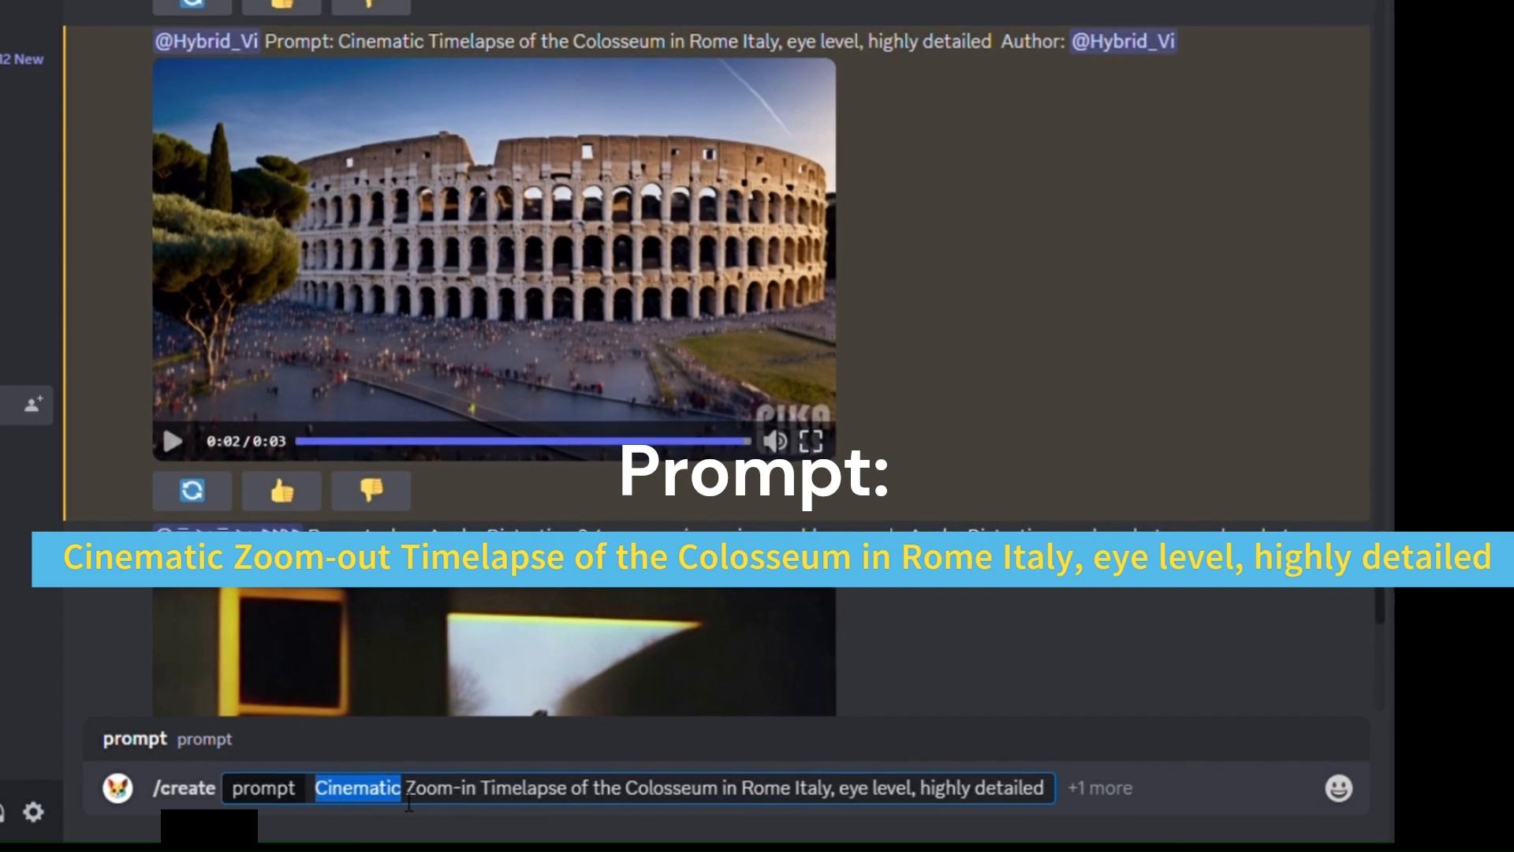
pyautogui.doubleClick(940, 789)
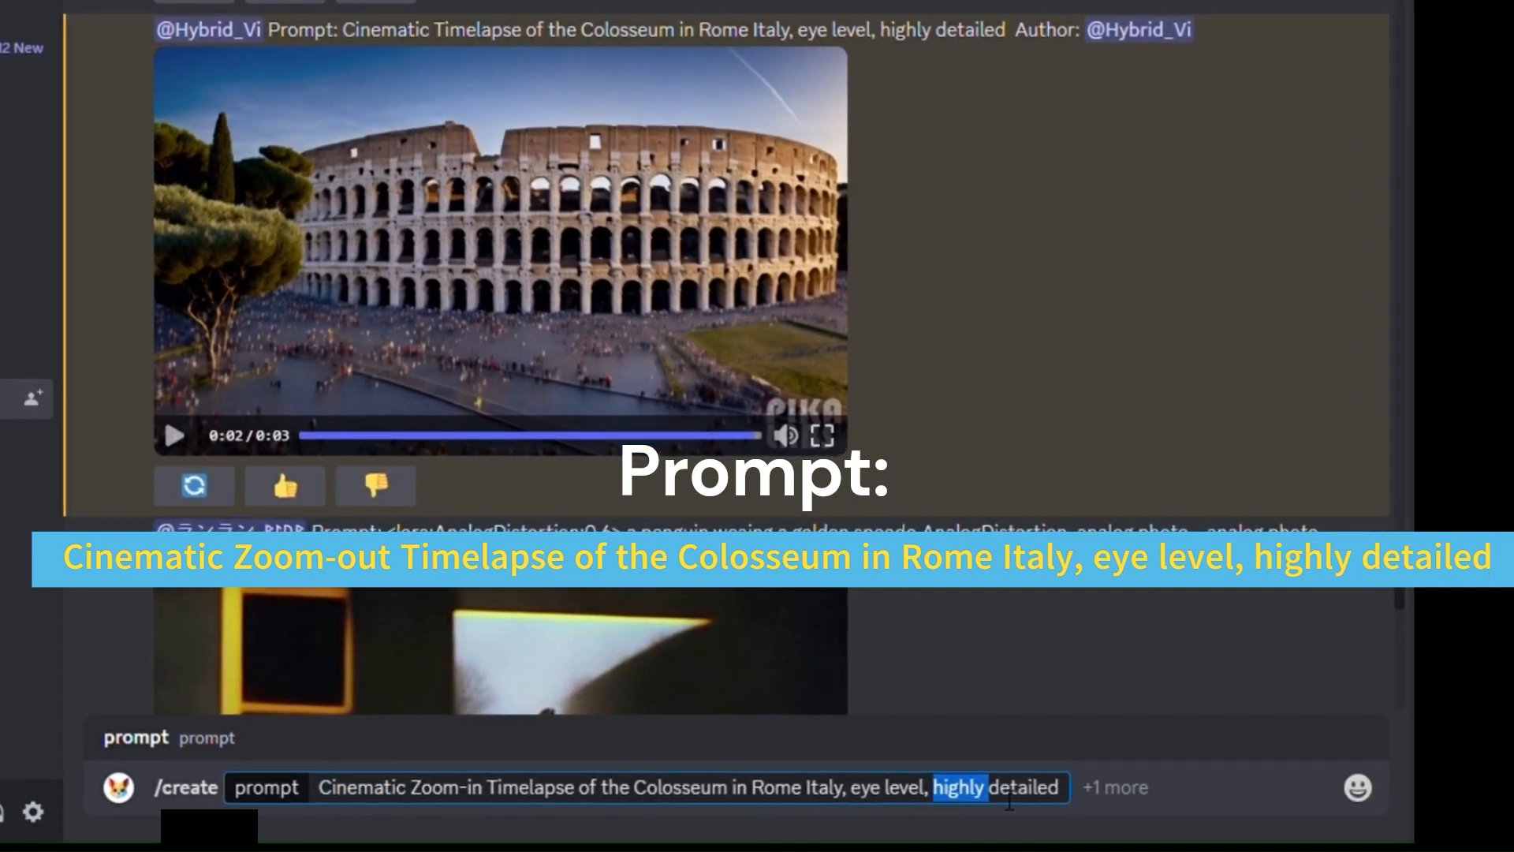
pyautogui.moveTo(1009, 801); pyautogui.dragTo(1060, 797)
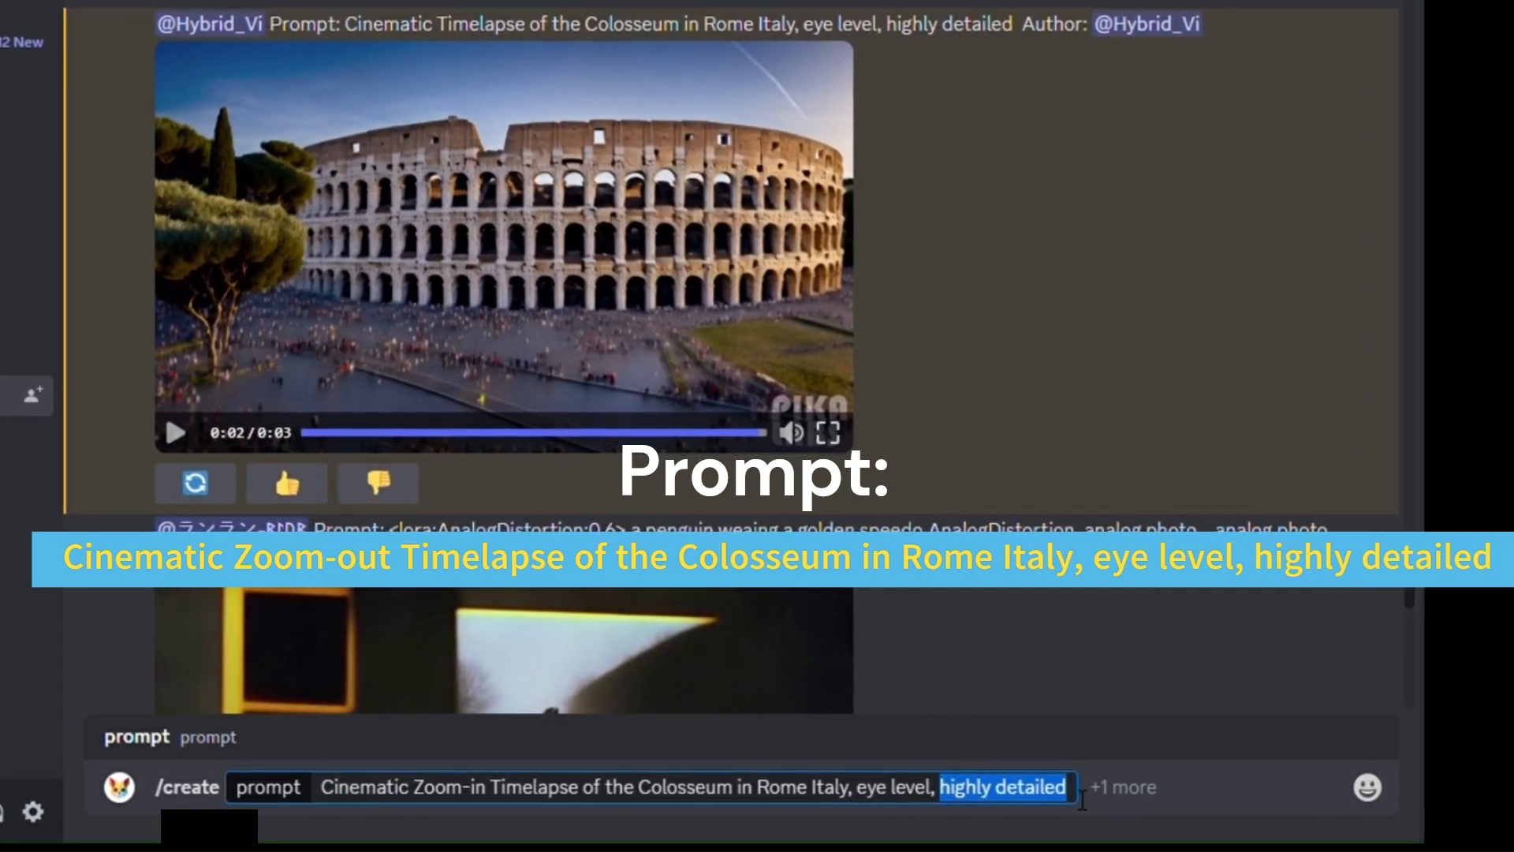
pyautogui.doubleClick(874, 788)
pyautogui.moveTo(874, 789); pyautogui.dragTo(918, 799)
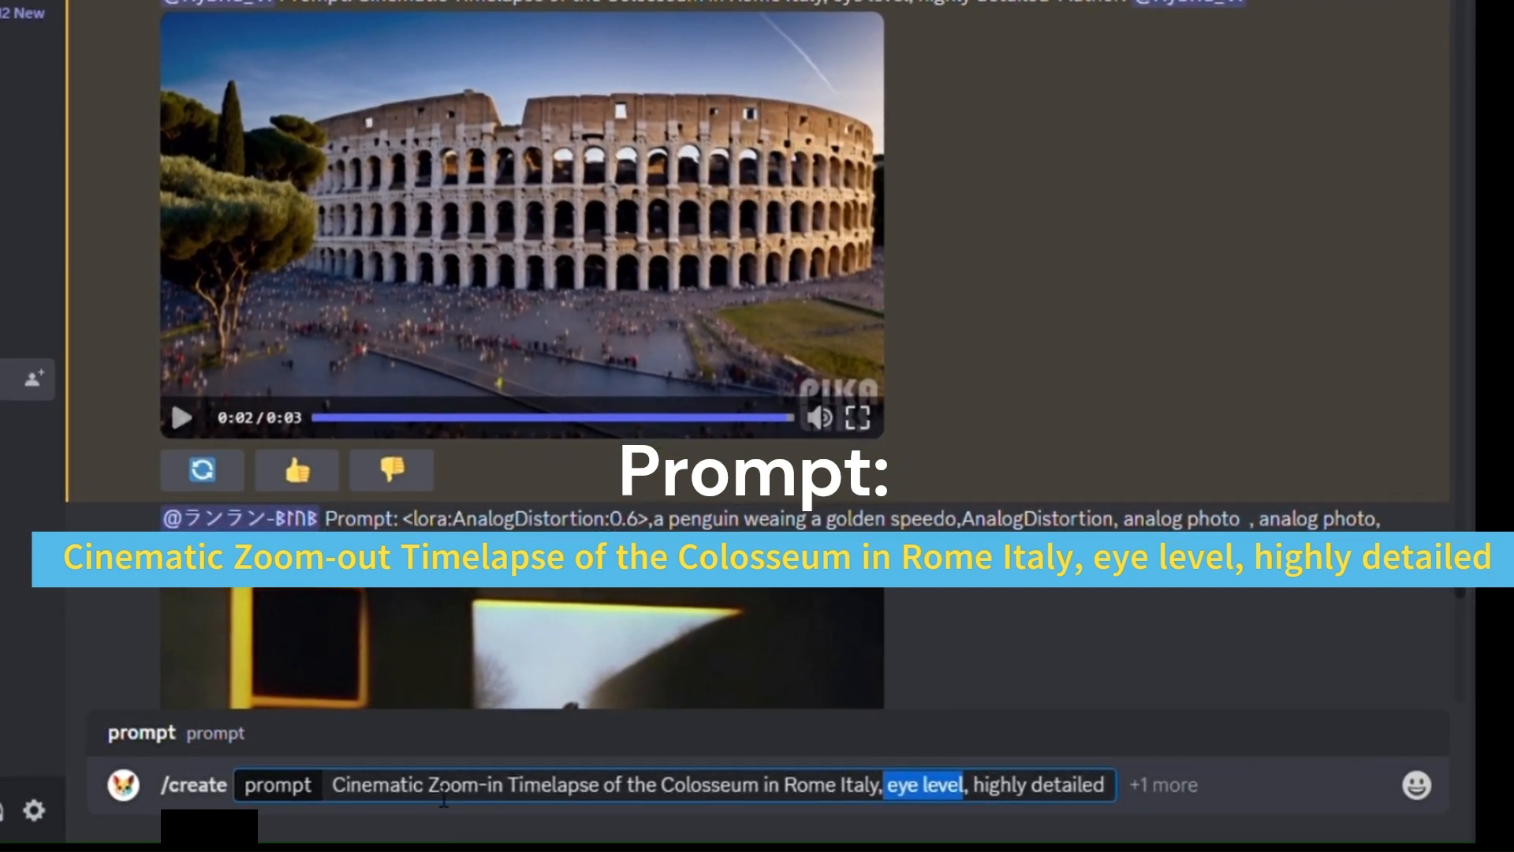
pyautogui.moveTo(428, 789); pyautogui.dragTo(609, 789)
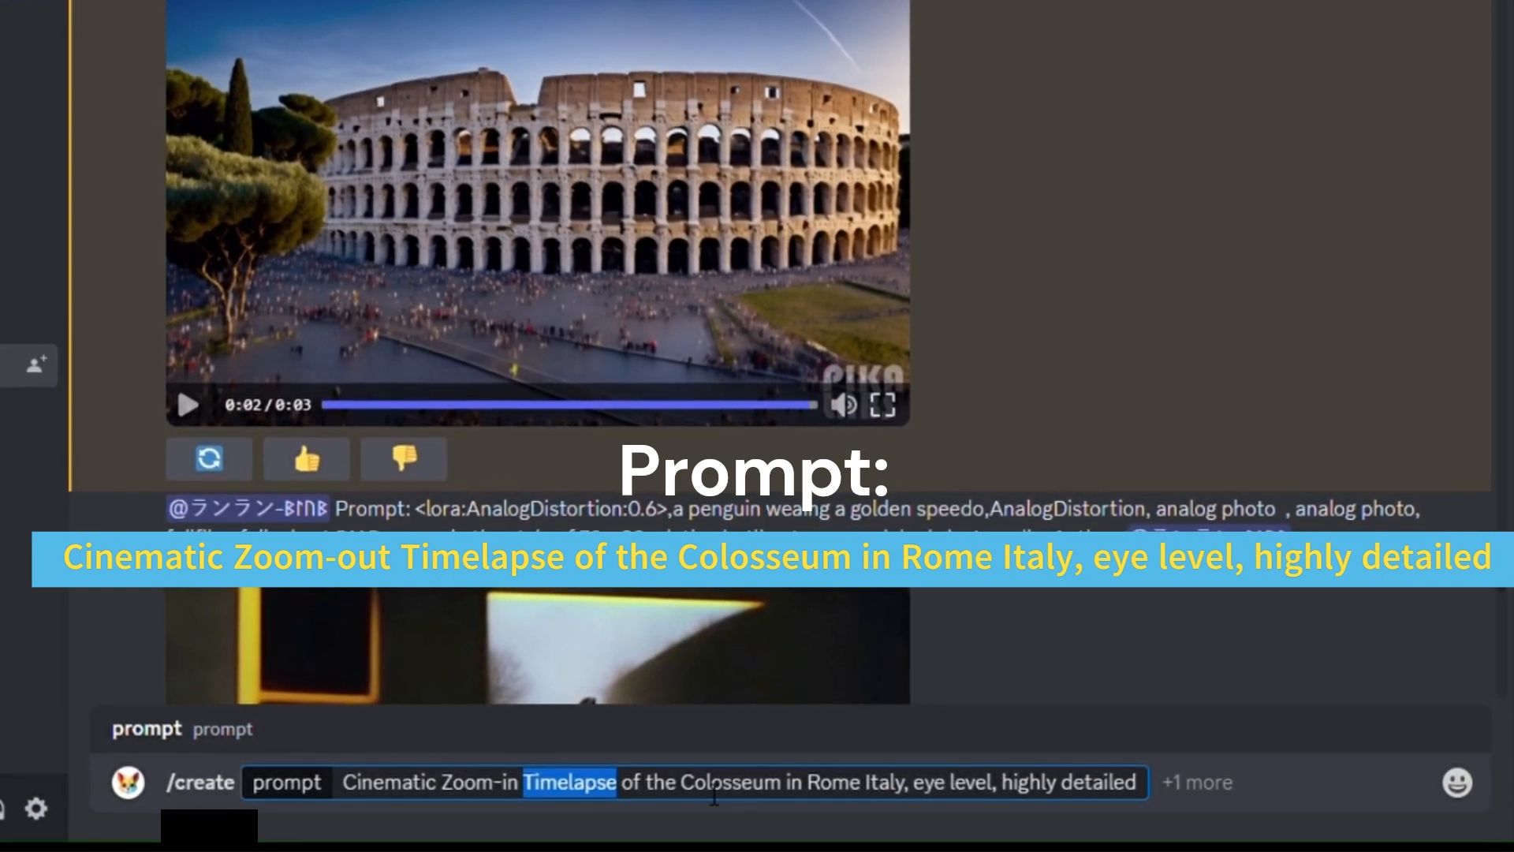
pyautogui.click(936, 787)
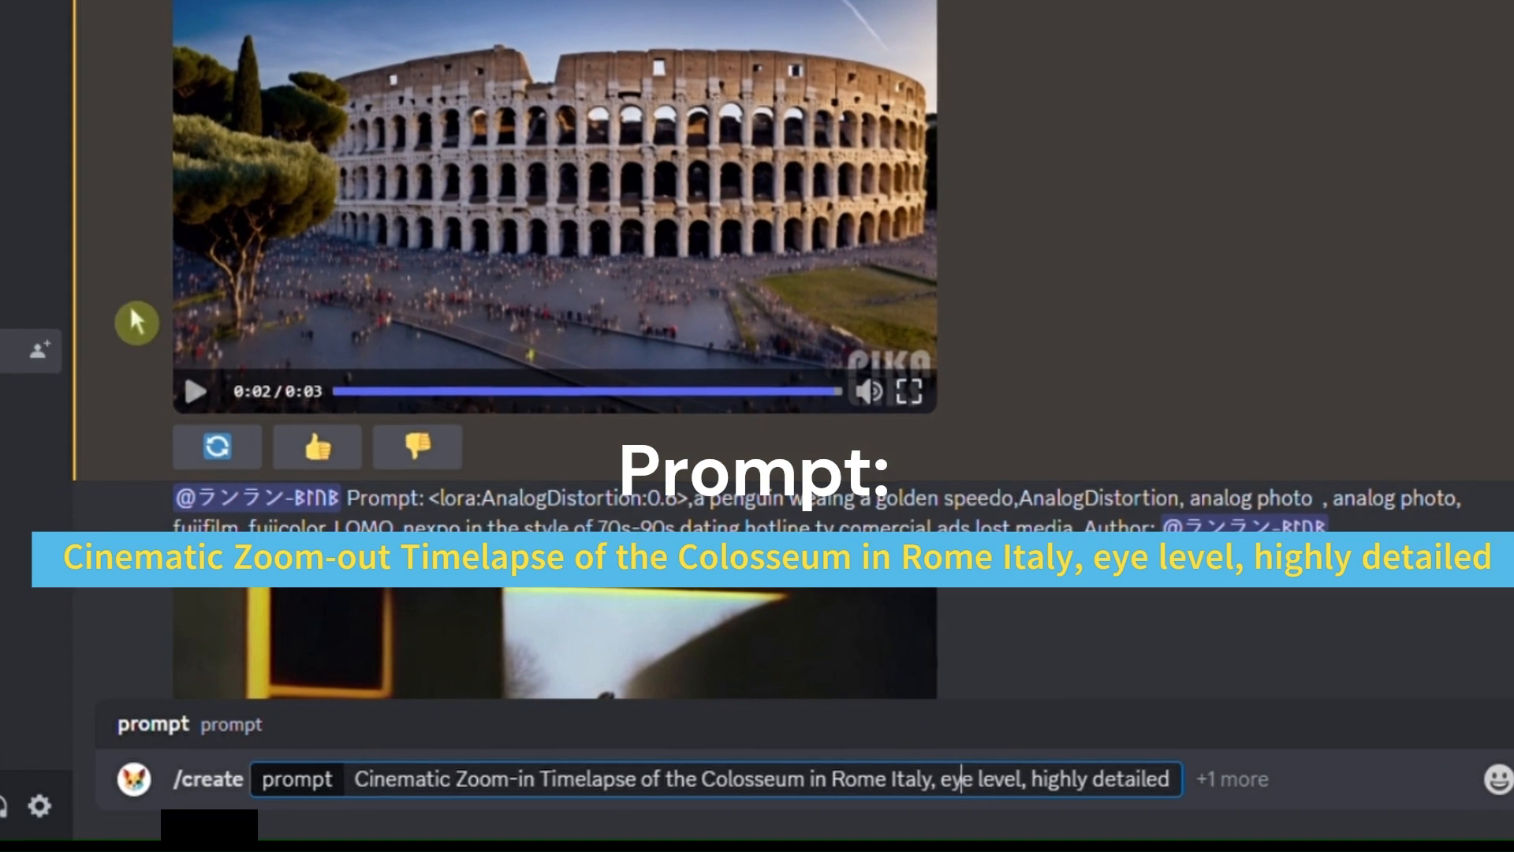
# - Submit the /create command to generate the Colosseum zoom-in timelapse video
pyautogui.scroll(2, 15, 63)
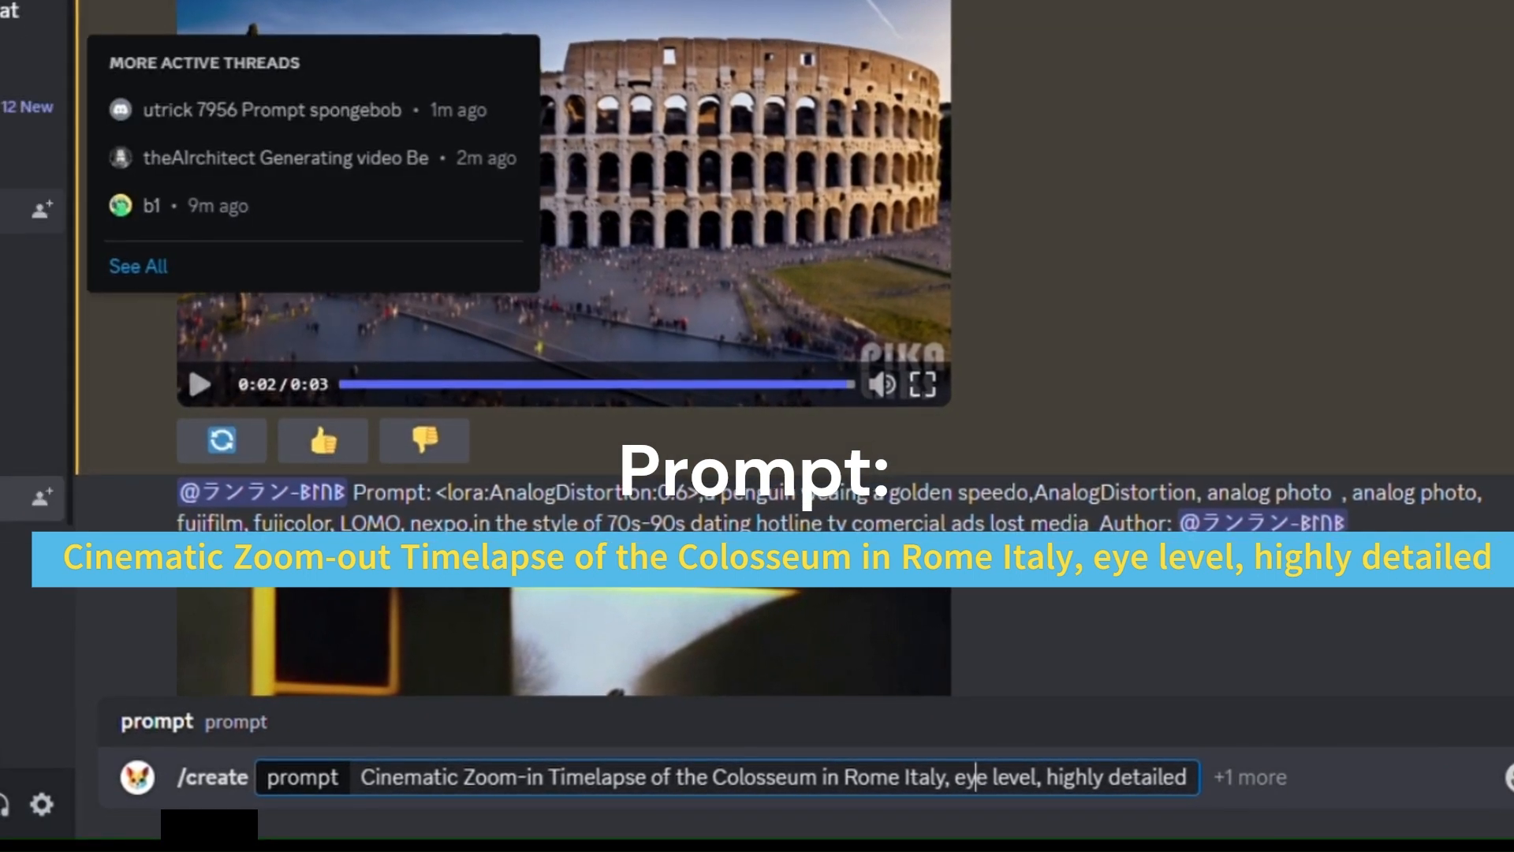
pyautogui.scroll(3, 15, 158)
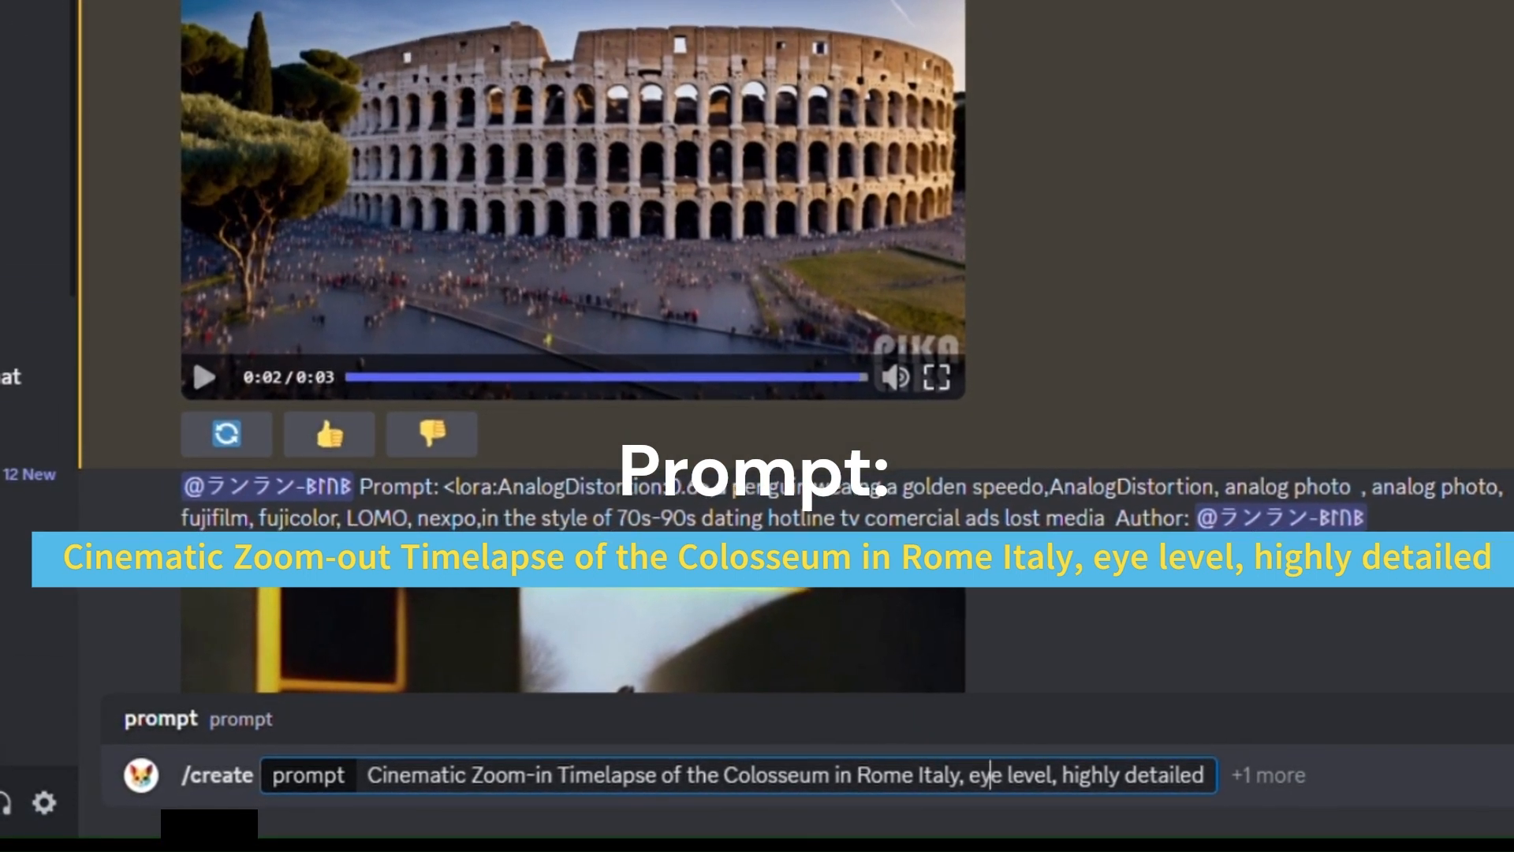
pyautogui.scroll(-5, 15, 158)
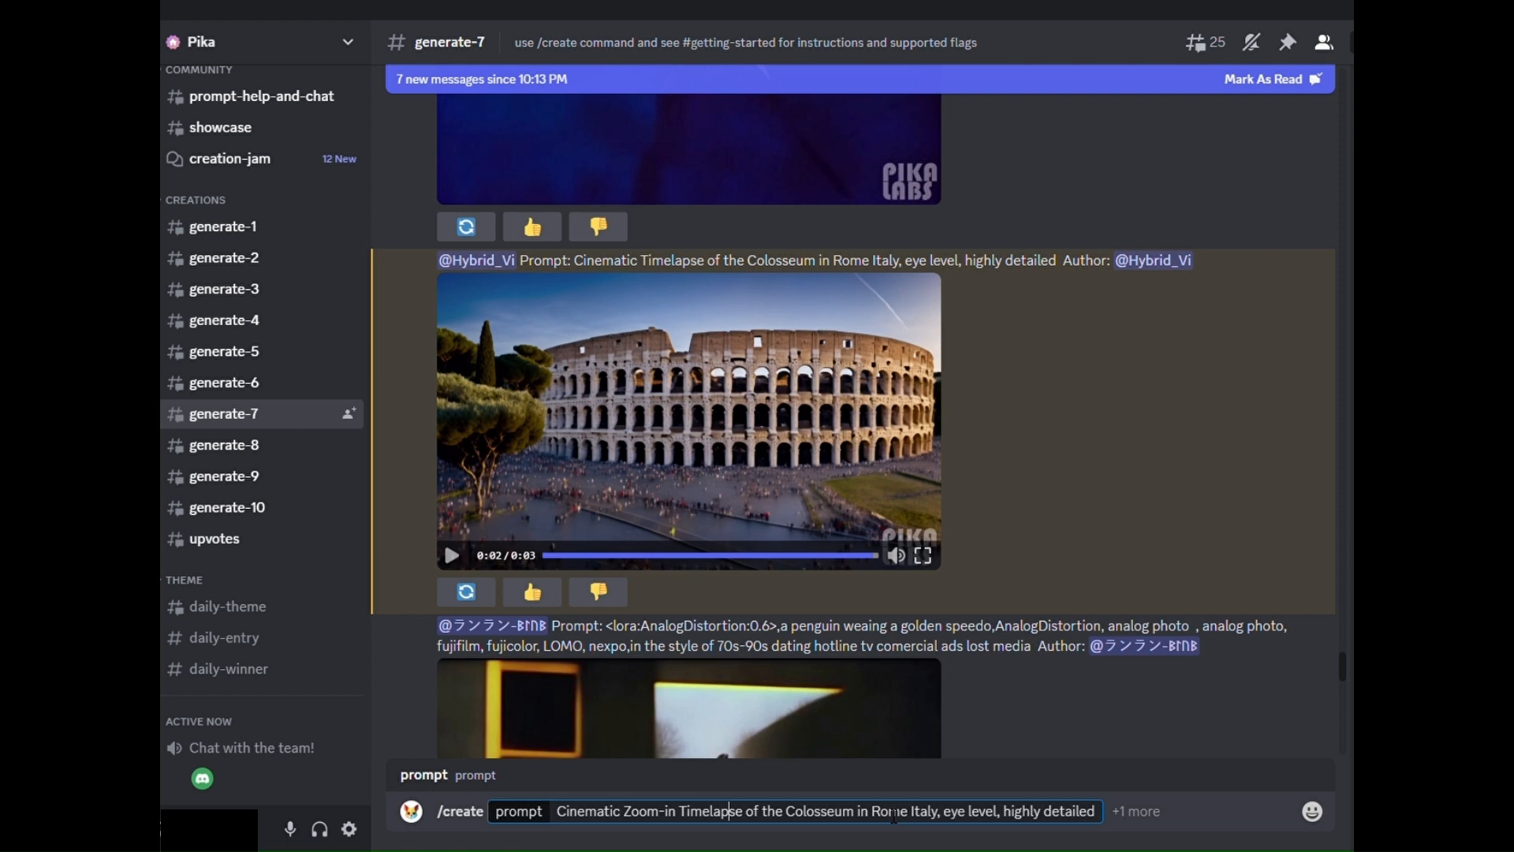
pyautogui.press('Return')
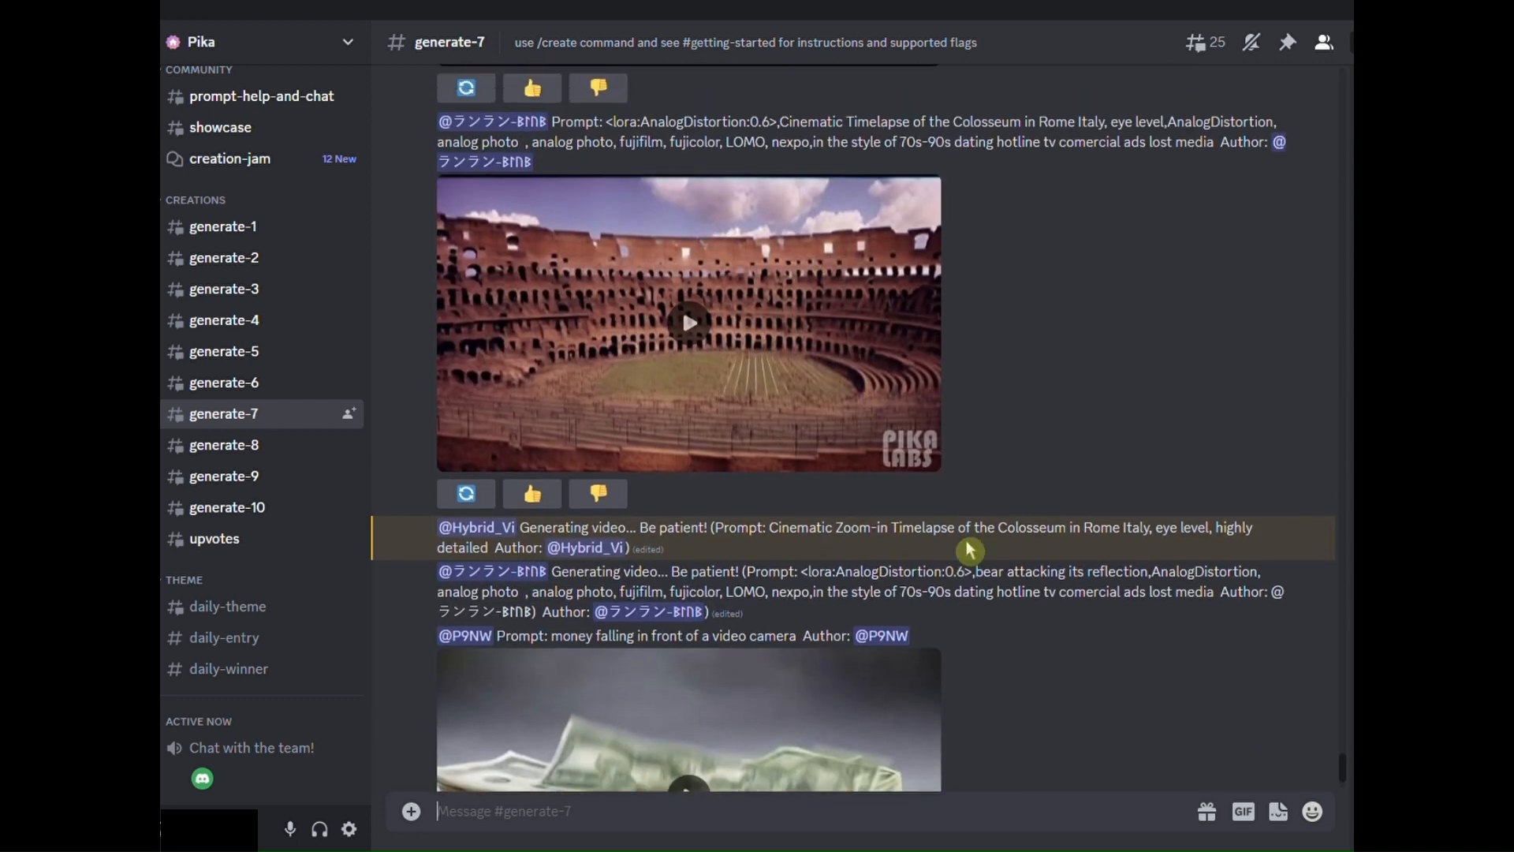
# - Play the other member's overhead crowd clip and red arena interior clip of the Colosseum in the channel
pyautogui.scroll(15, 970, 549)
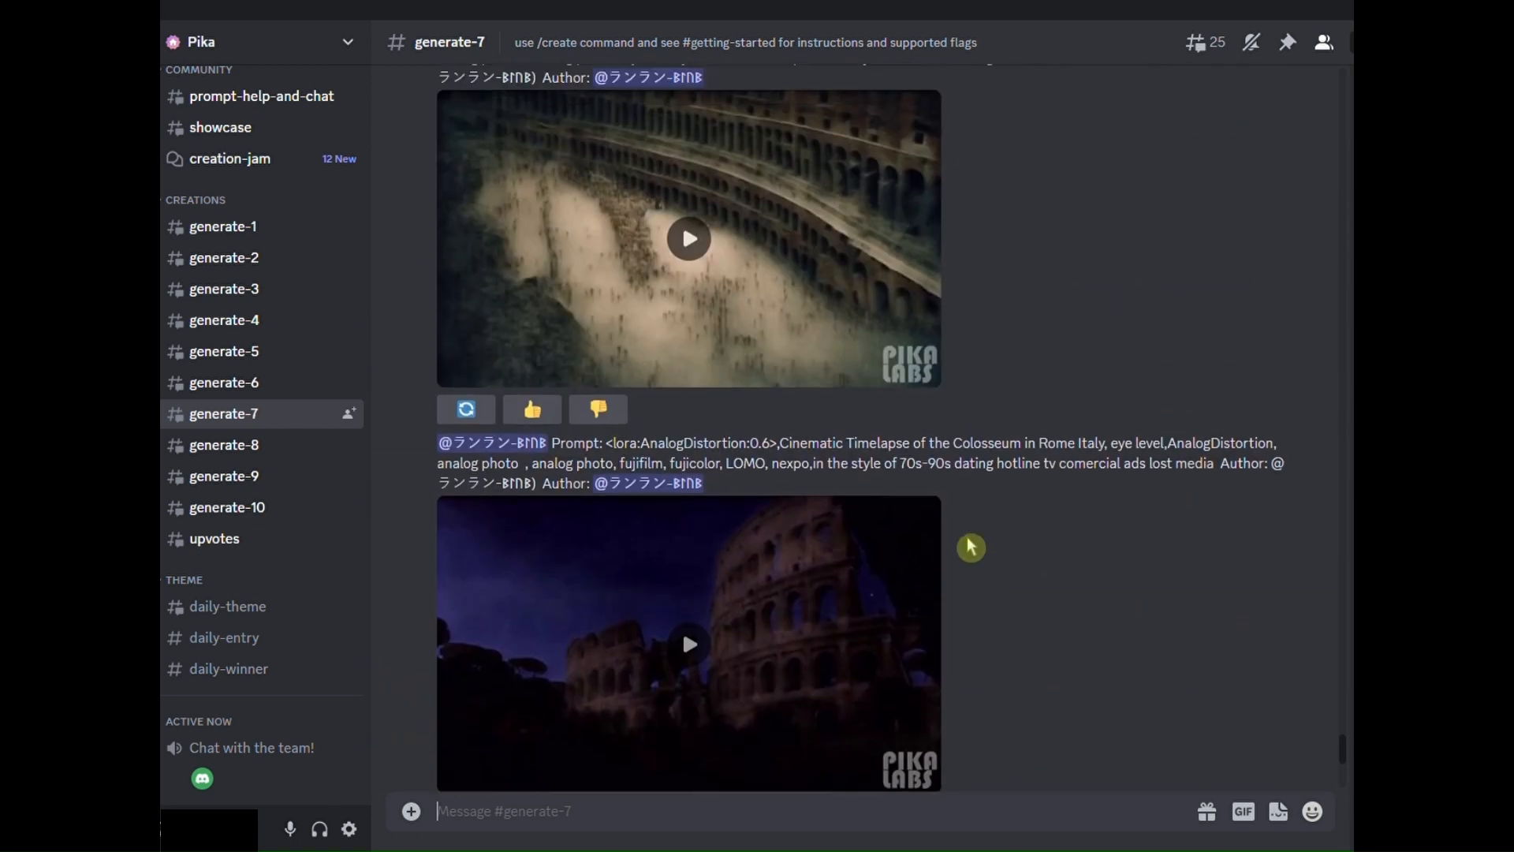
pyautogui.scroll(3, 970, 548)
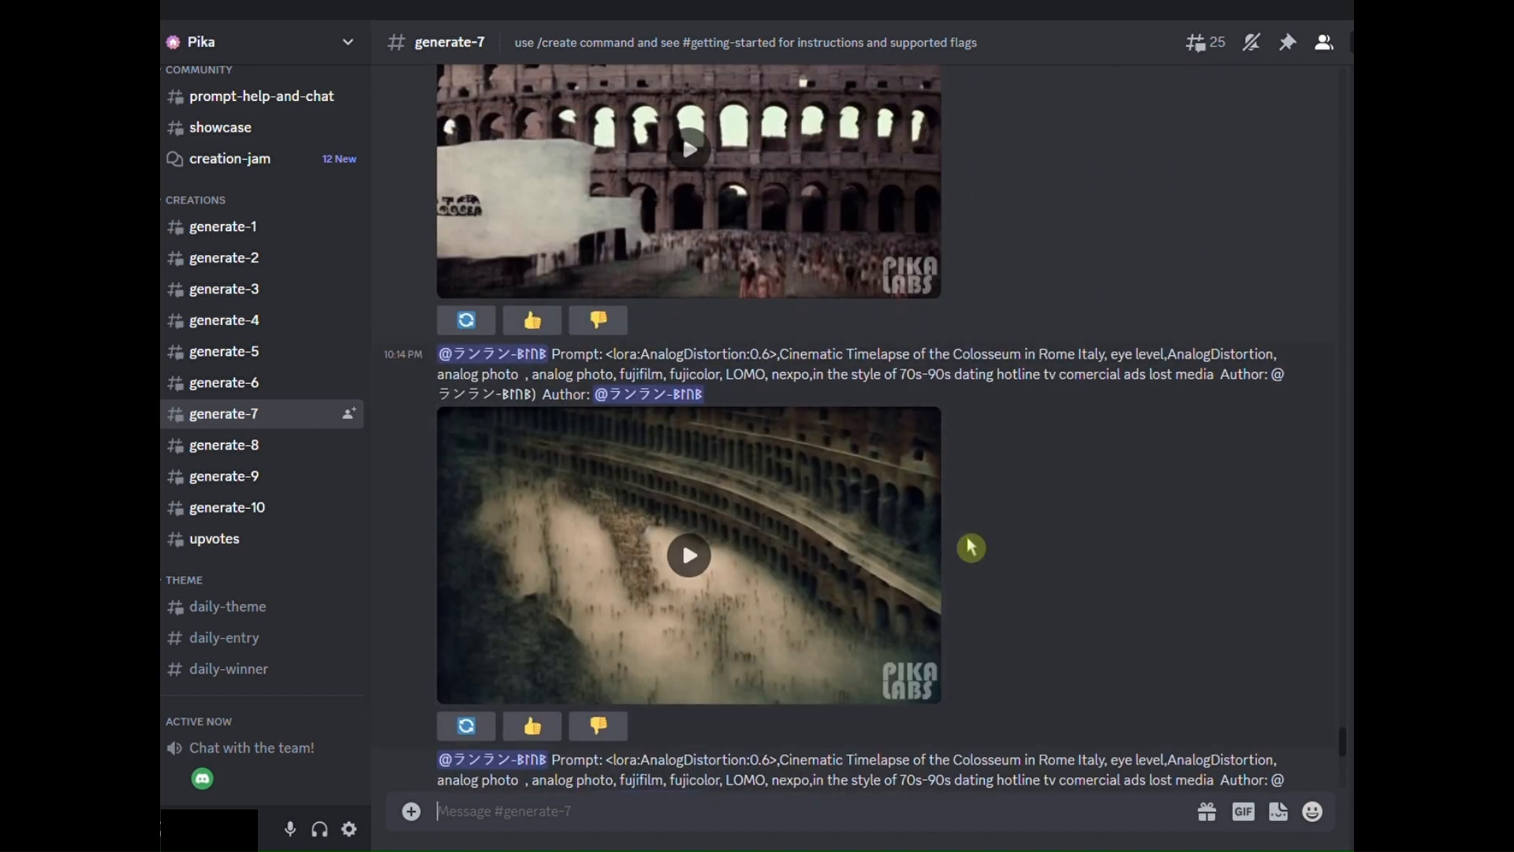
pyautogui.click(691, 558)
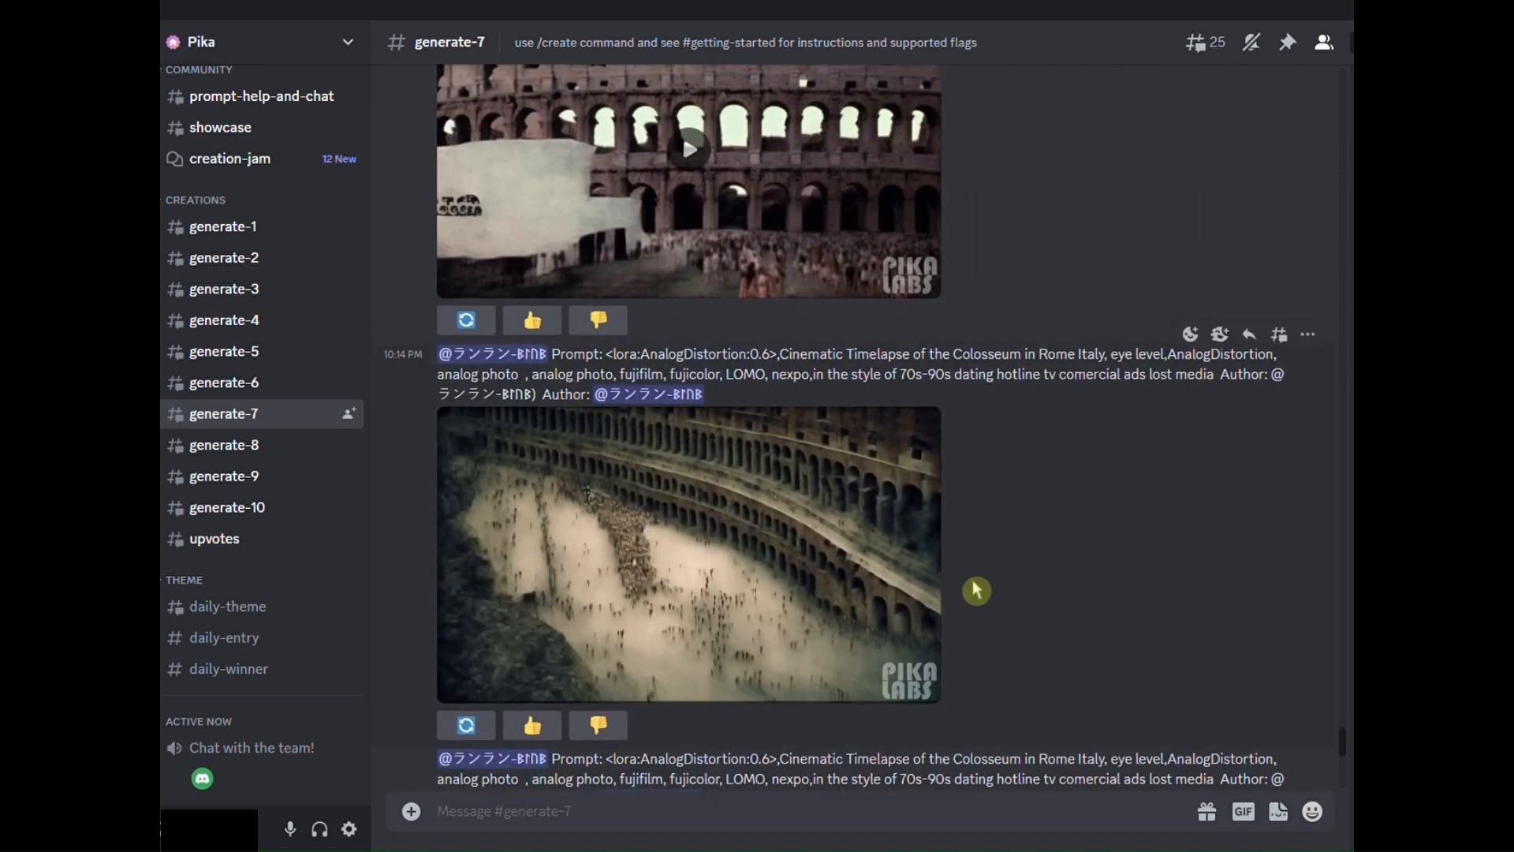
pyautogui.scroll(-15, 952, 552)
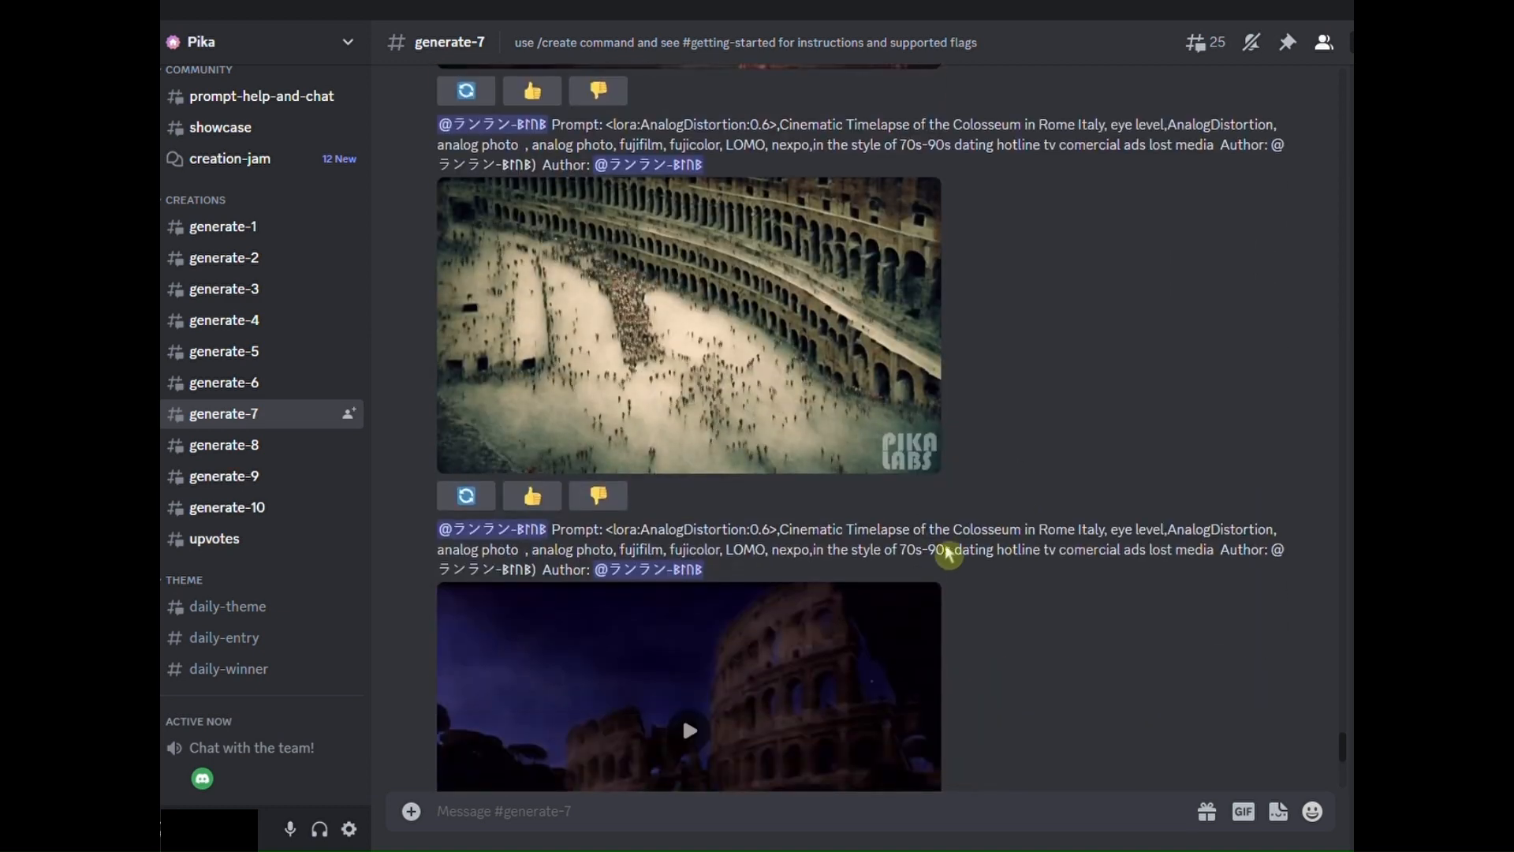
pyautogui.scroll(-2, 999, 544)
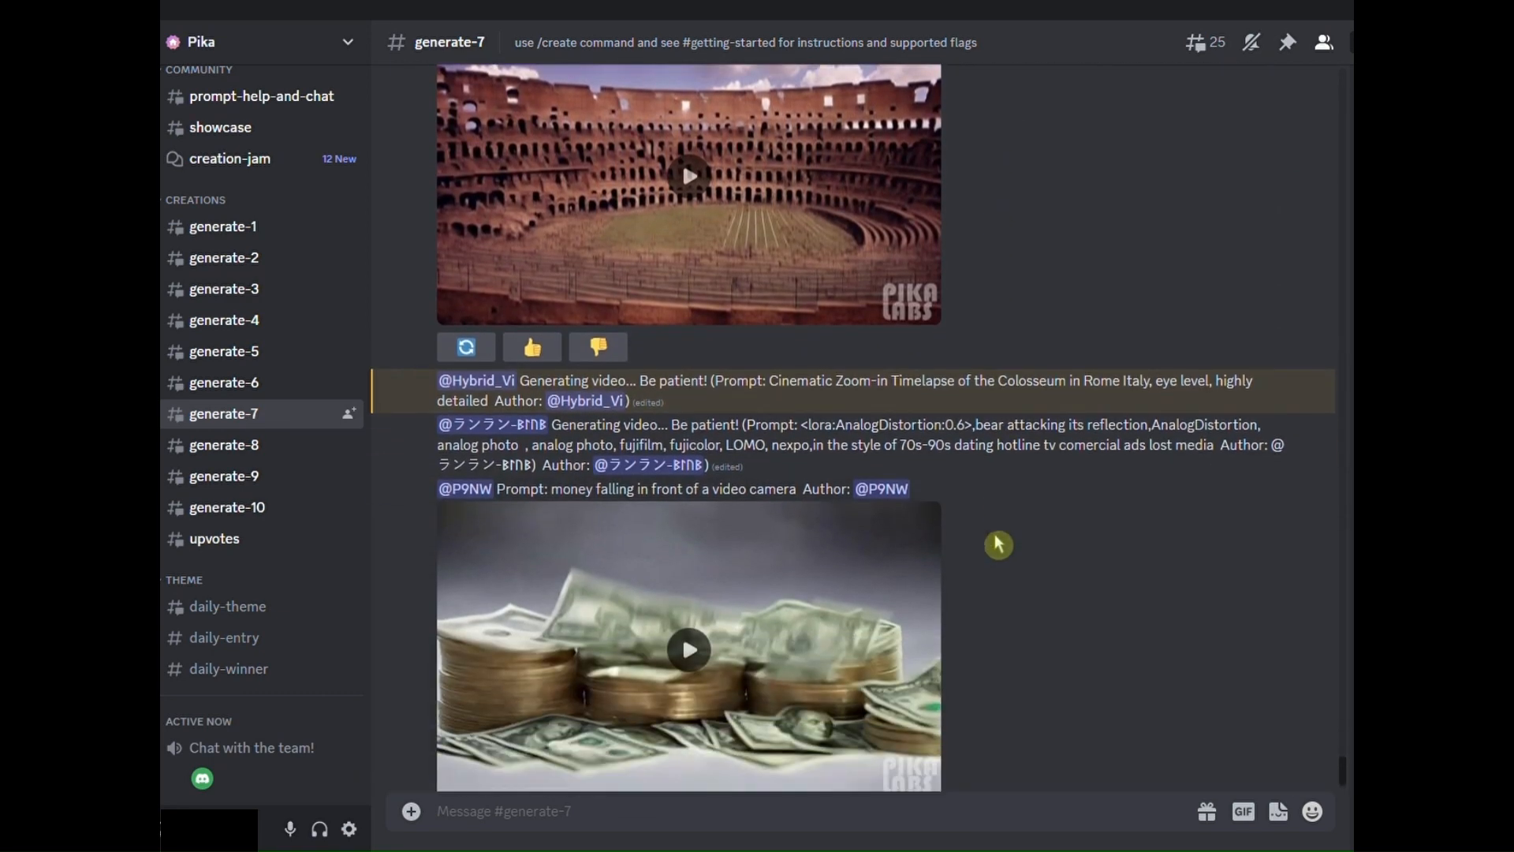
pyautogui.scroll(4, 1007, 534)
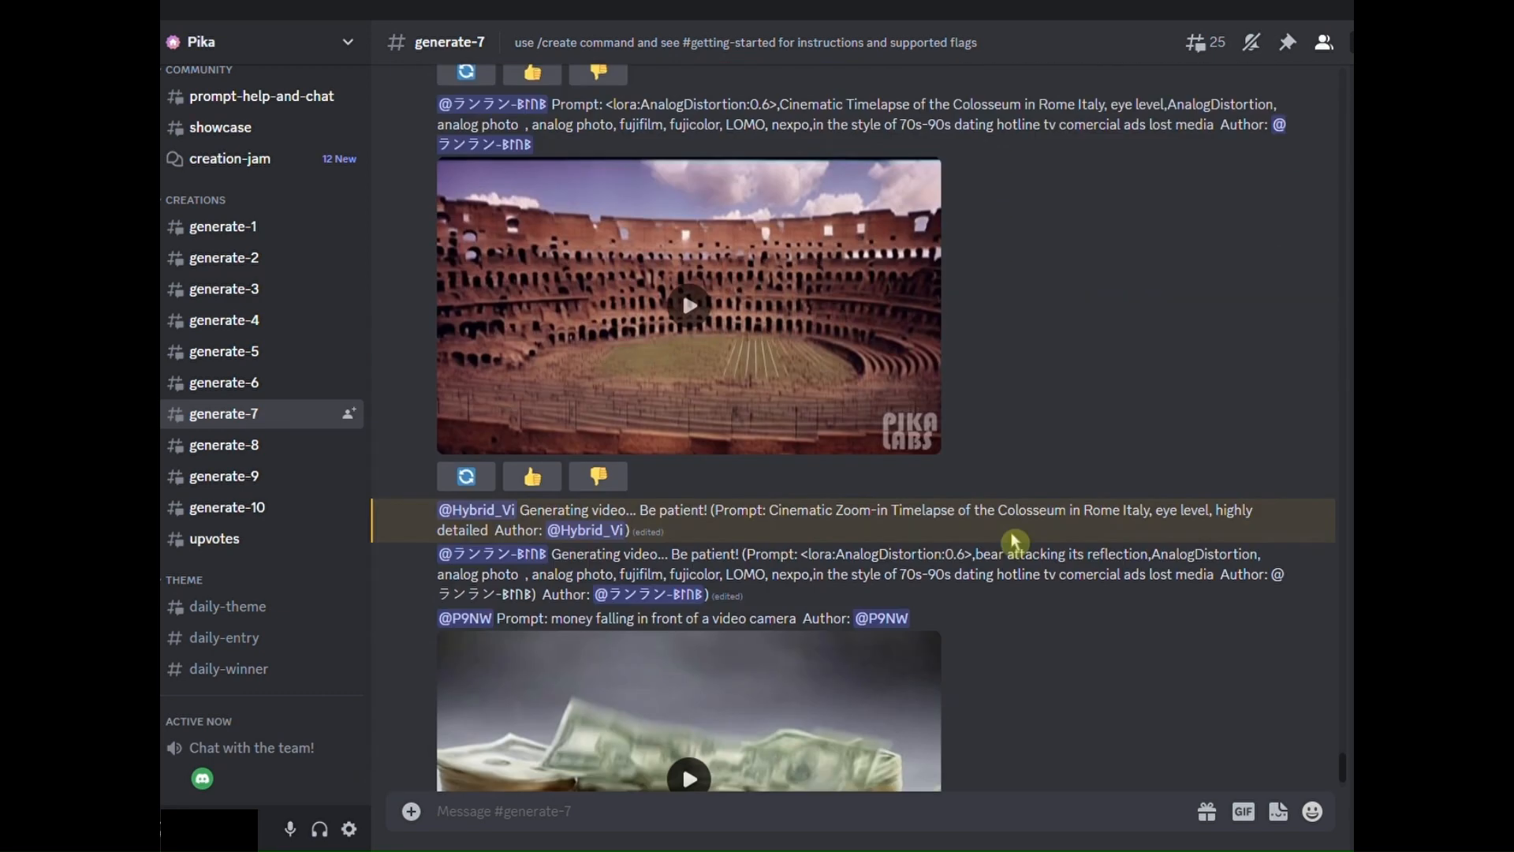
pyautogui.click(684, 448)
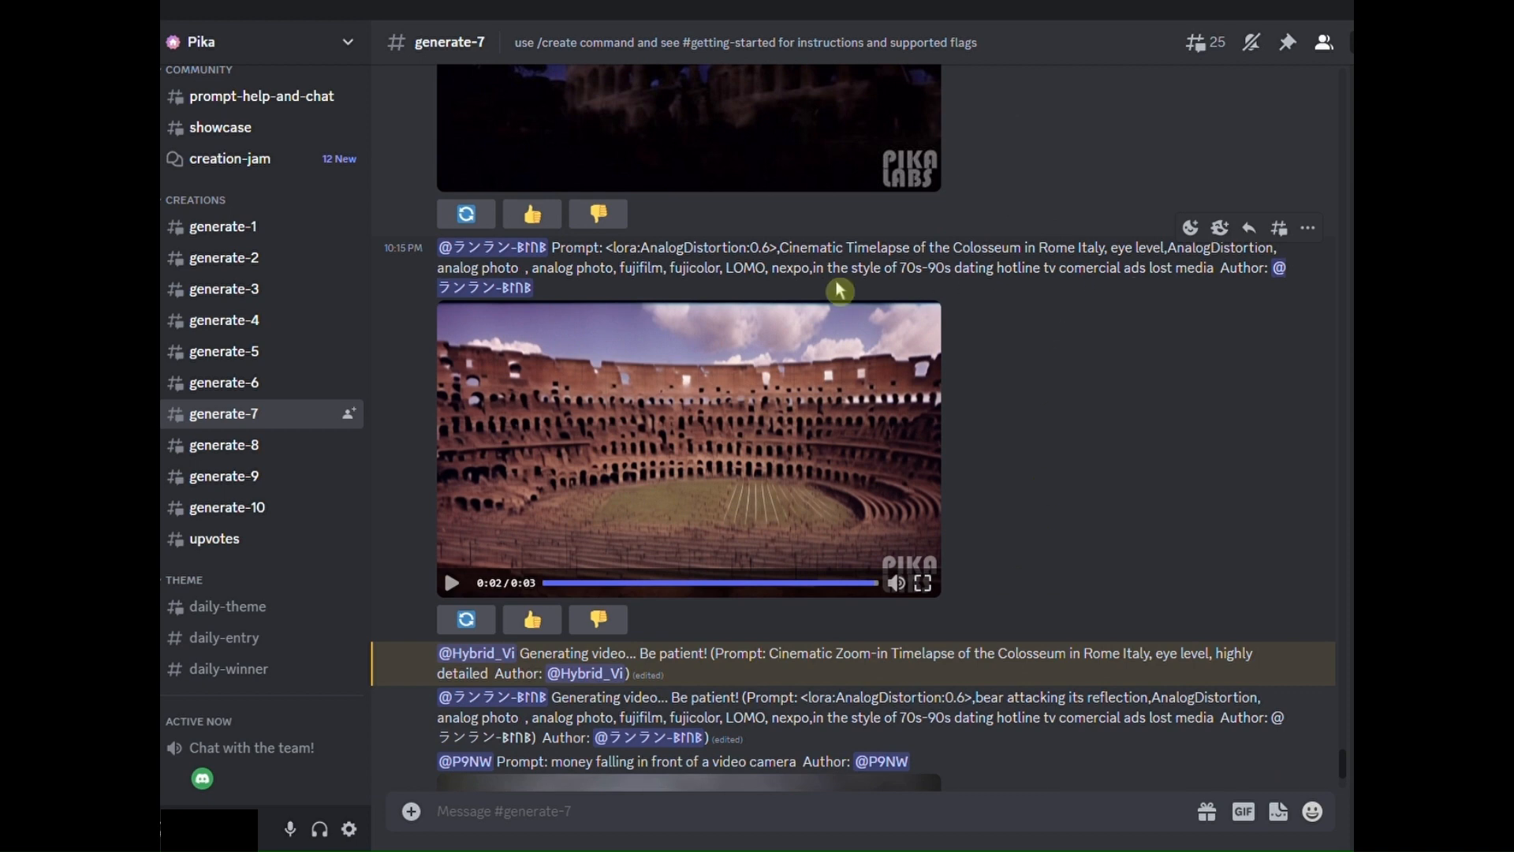
# - Play the dark blue Colosseum ruins clip and the grey Colosseum facade clip with the white banner shape
pyautogui.scroll(3, 1019, 526)
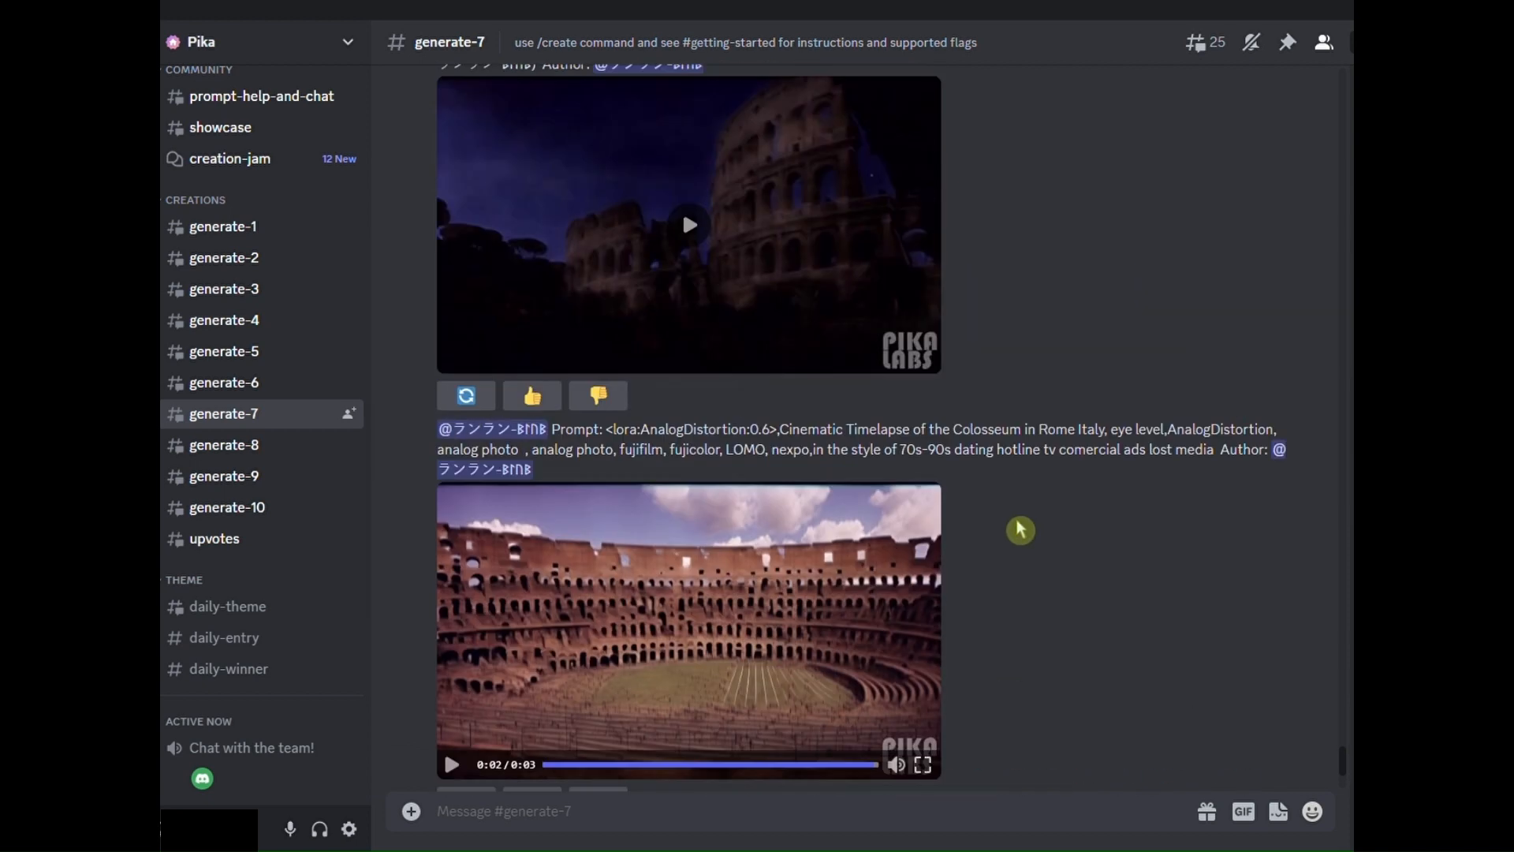
pyautogui.scroll(3, 823, 512)
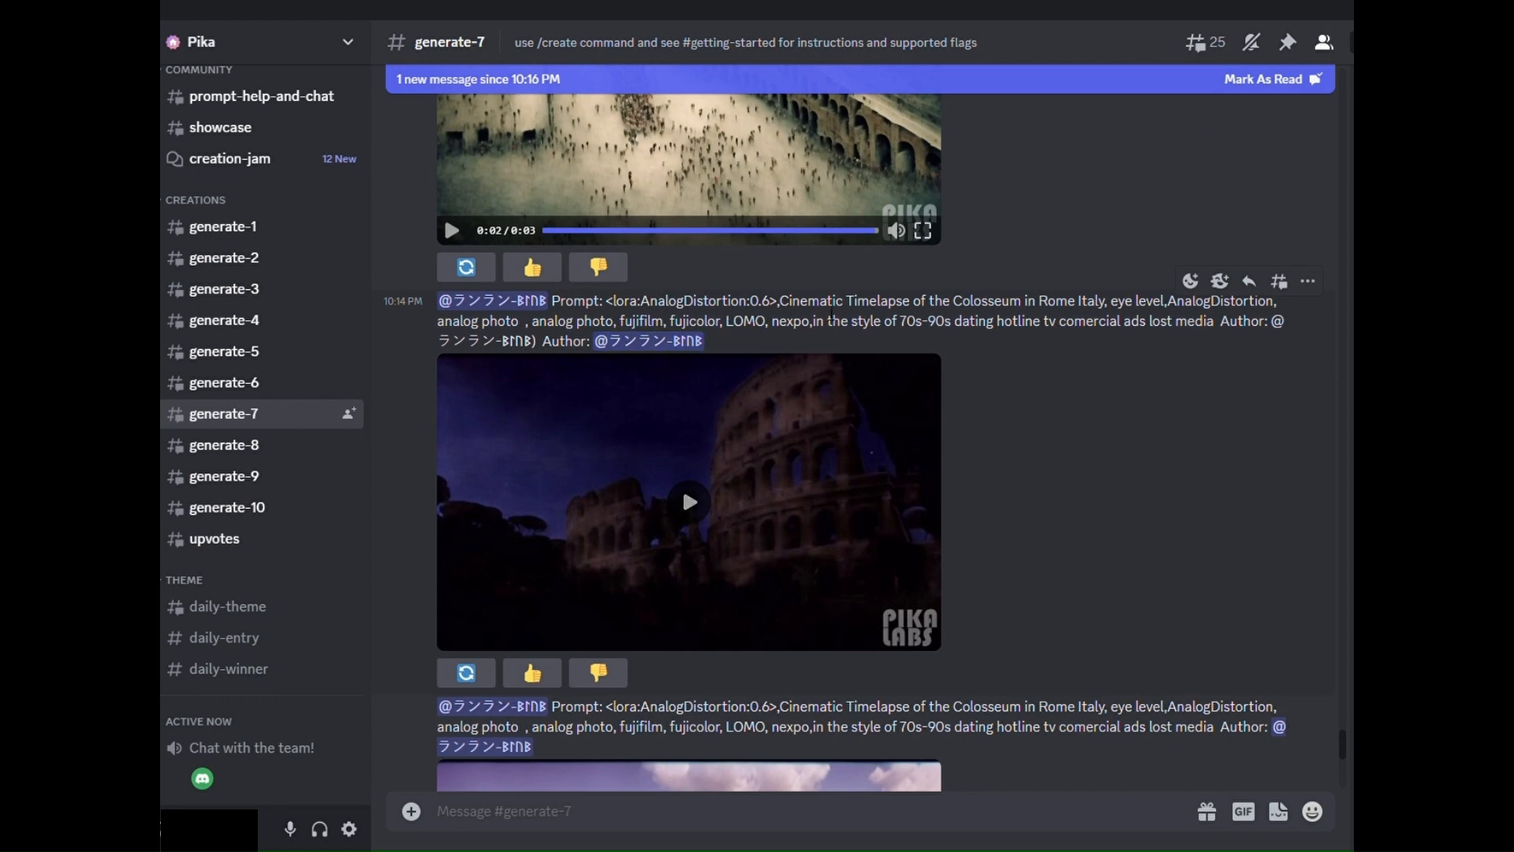
pyautogui.click(850, 492)
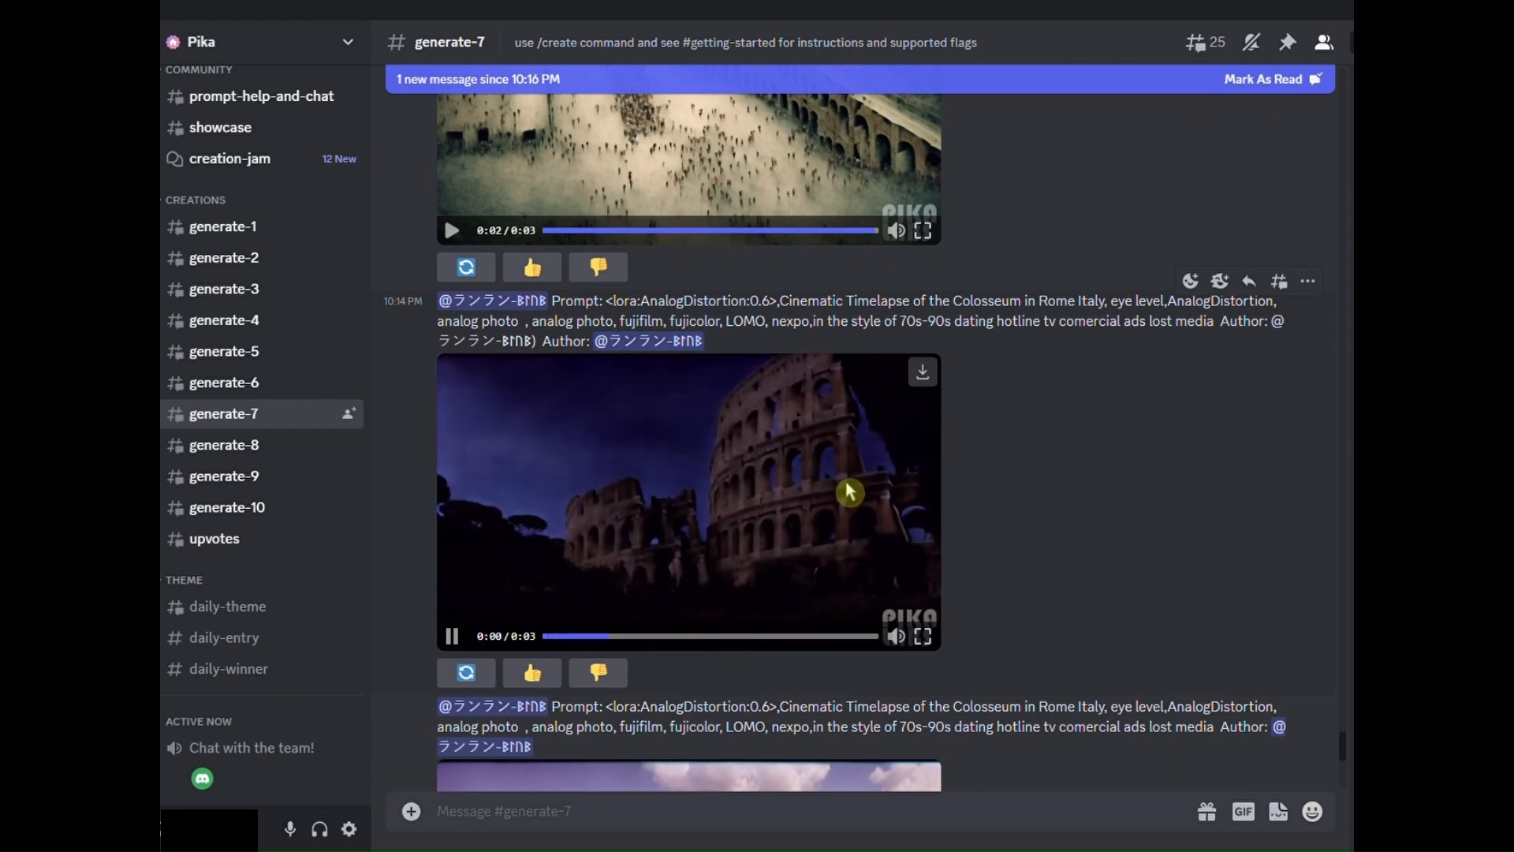
pyautogui.scroll(4, 1060, 552)
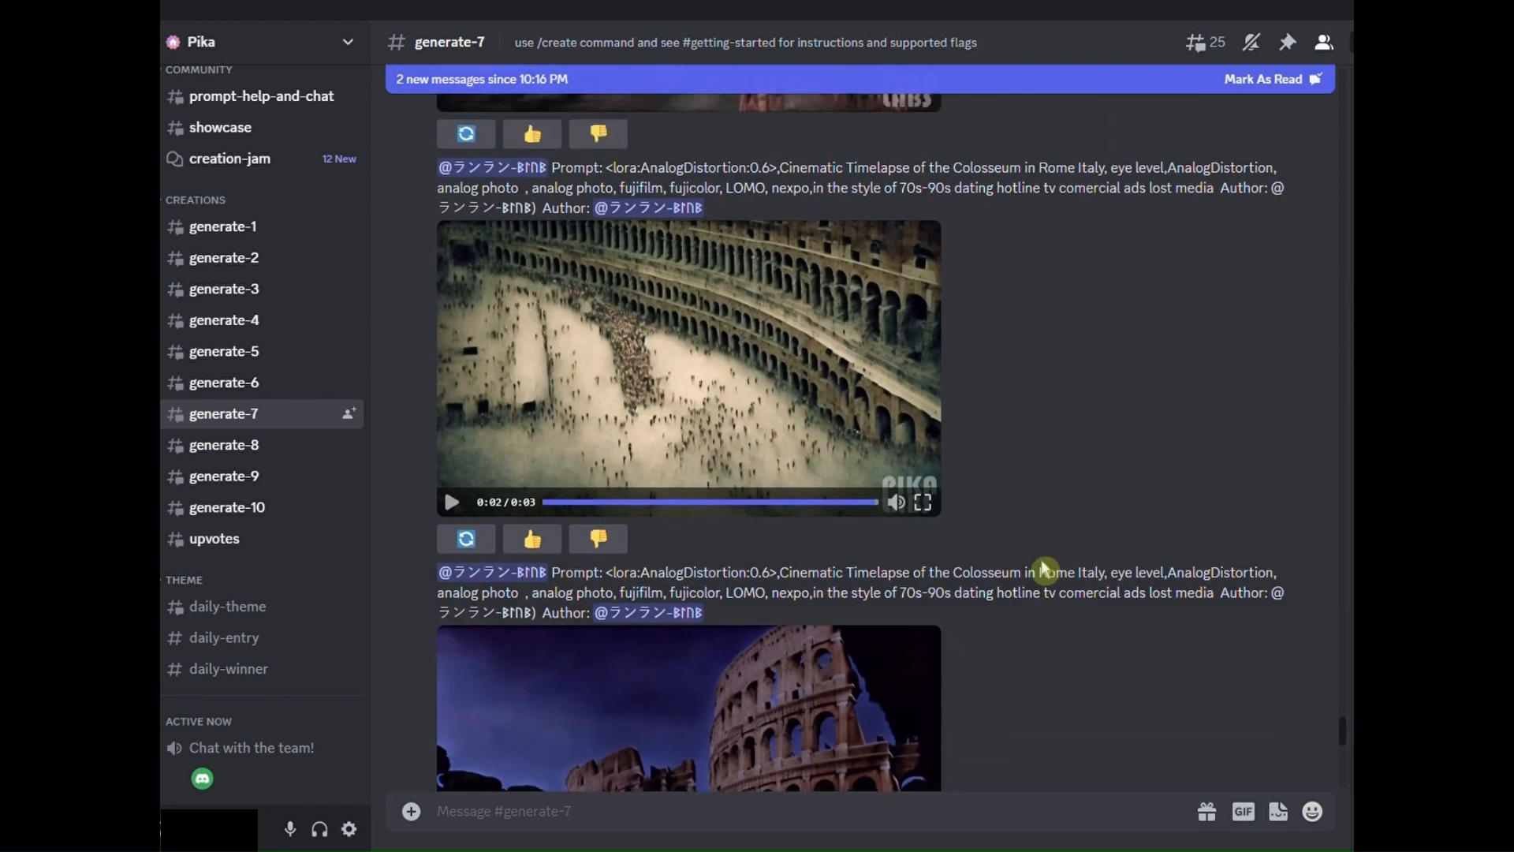
pyautogui.scroll(5, 851, 517)
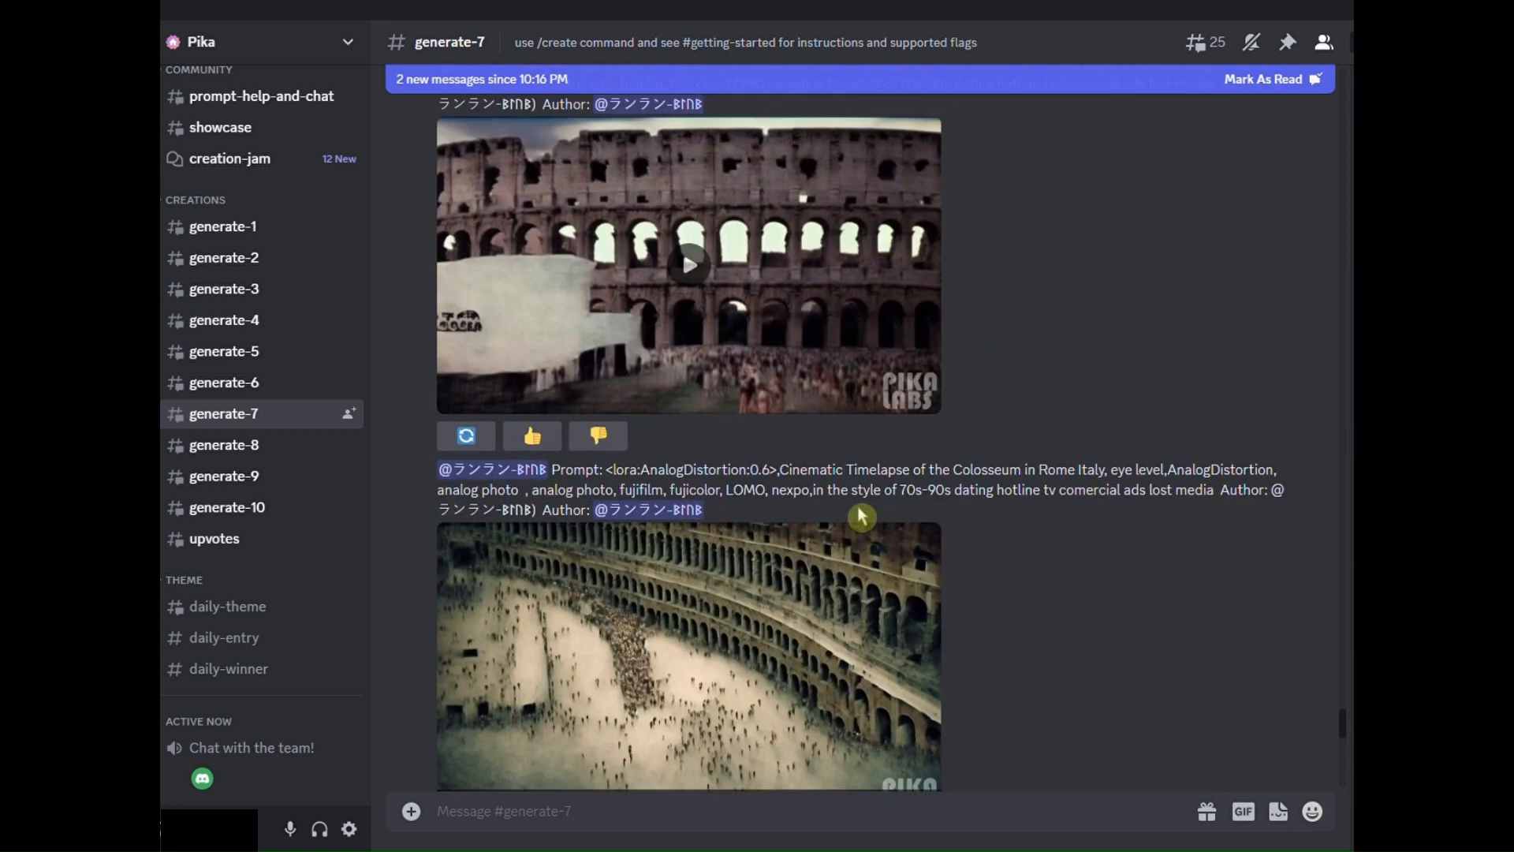
pyautogui.click(899, 473)
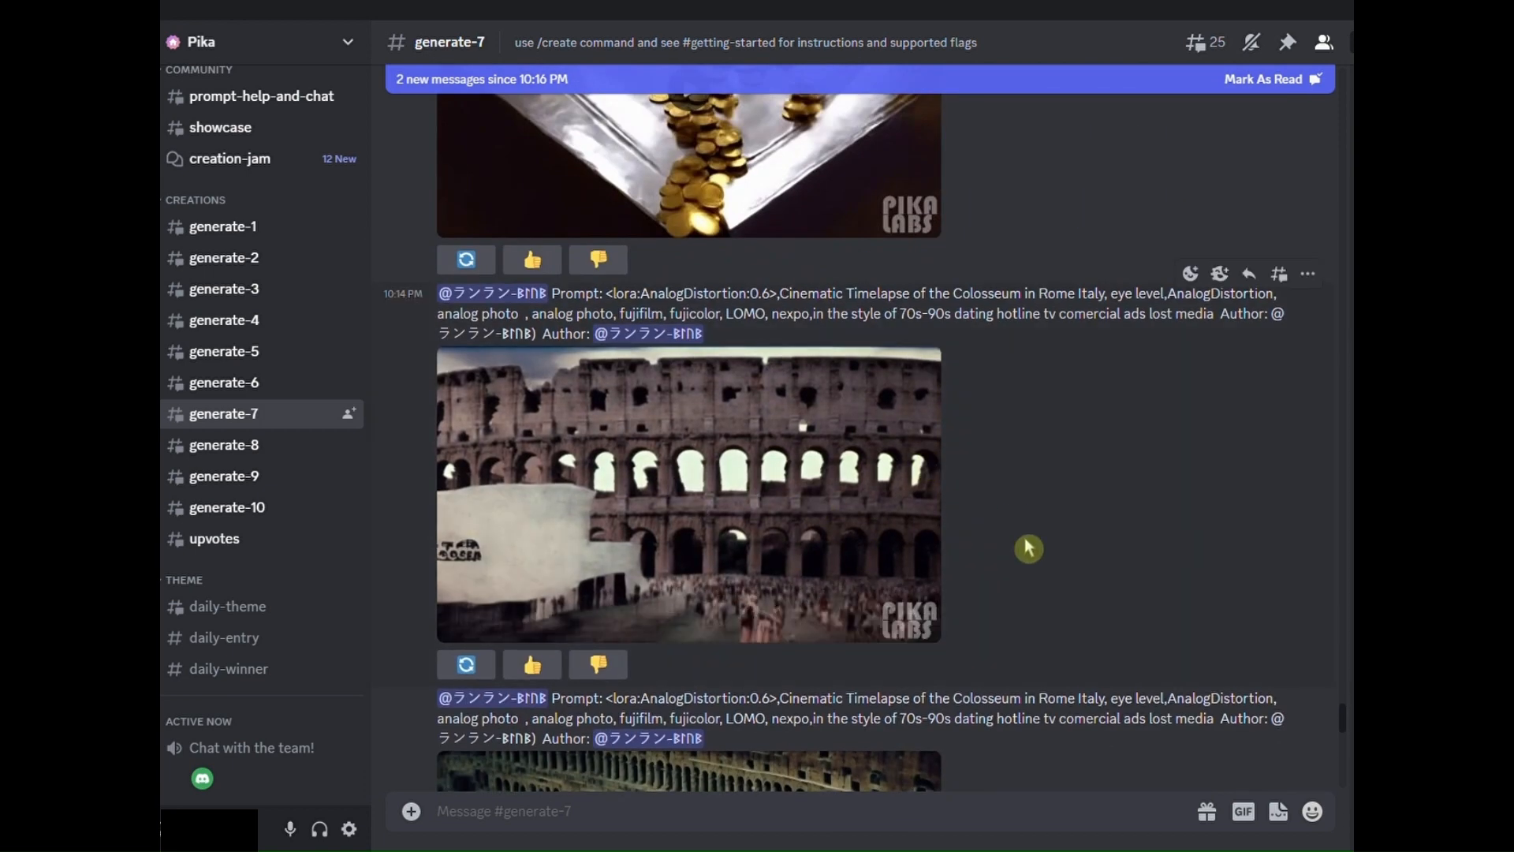
# - Play the earlier clip of the Colosseum lit up at night, above the gold coins video
pyautogui.scroll(4, 1038, 518)
pyautogui.scroll(4, 1038, 517)
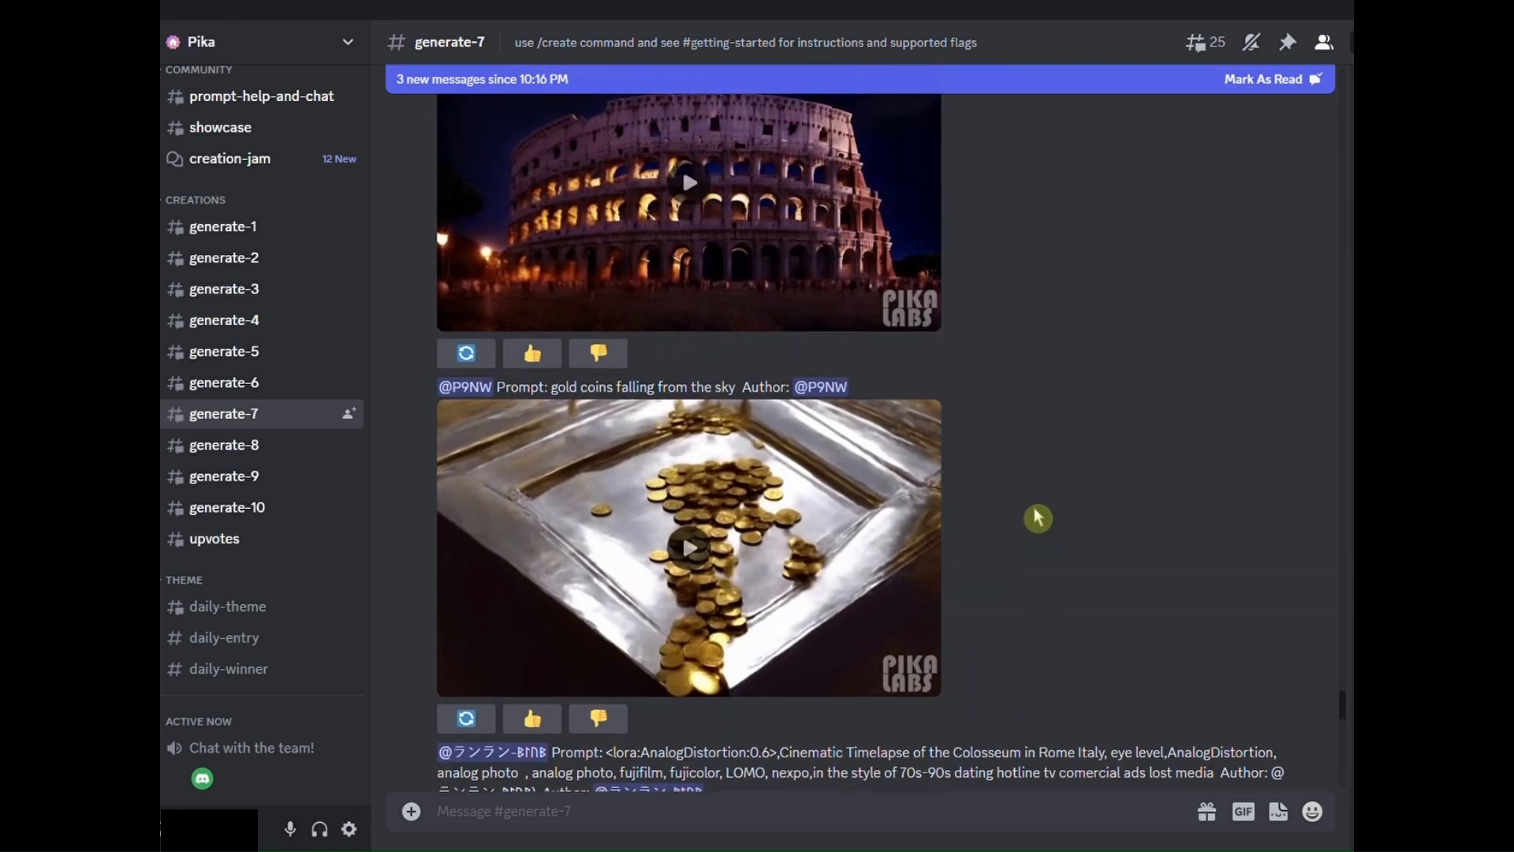
pyautogui.click(700, 422)
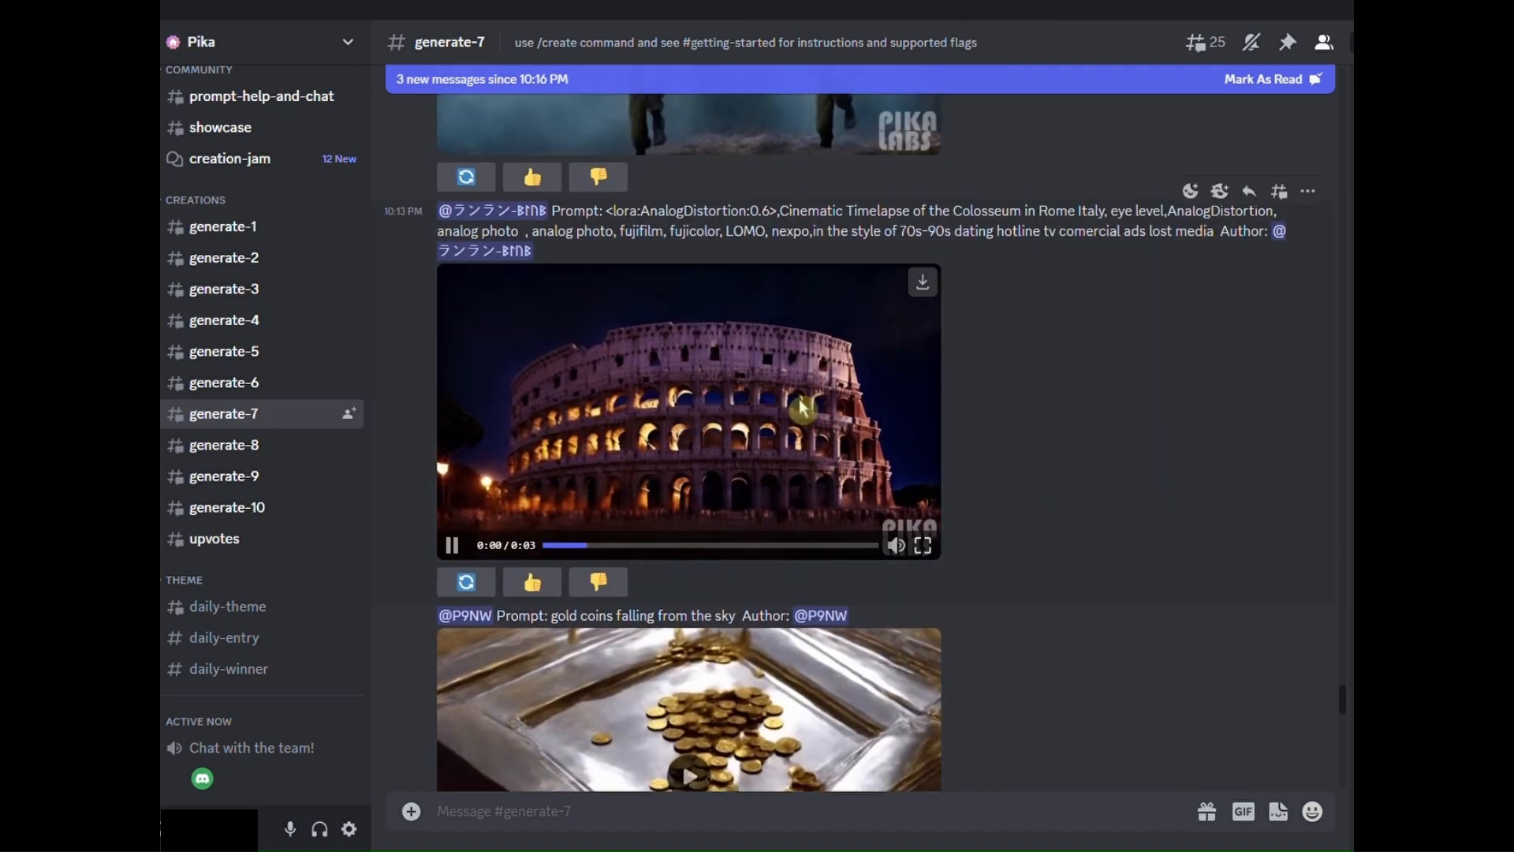
# - Play the generated zoom-in timelapse video of the Colosseum and check it against its prompt
pyautogui.scroll(-15, 1047, 511)
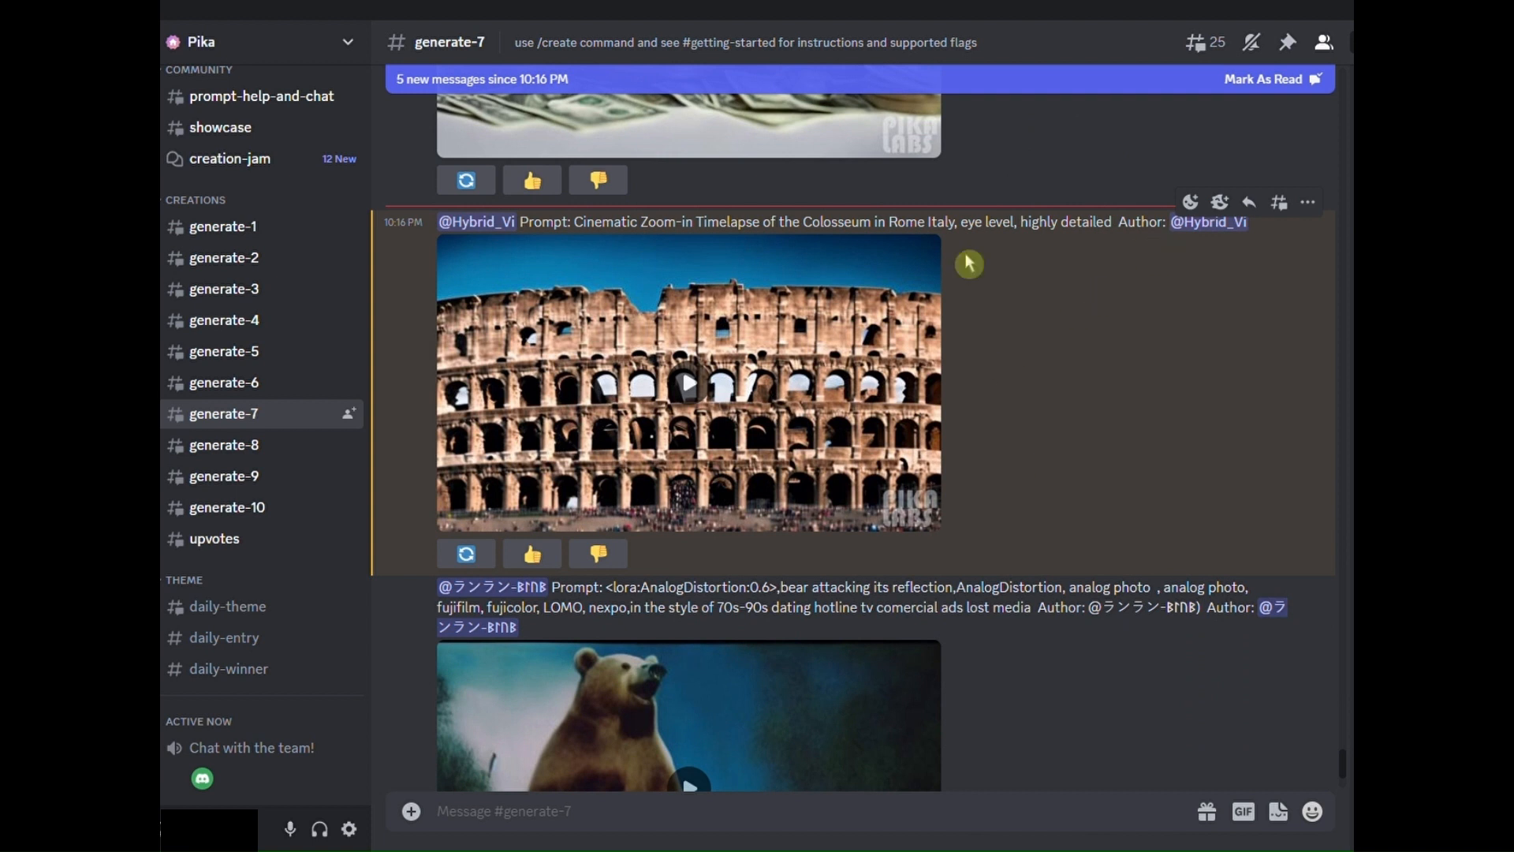
pyautogui.click(704, 394)
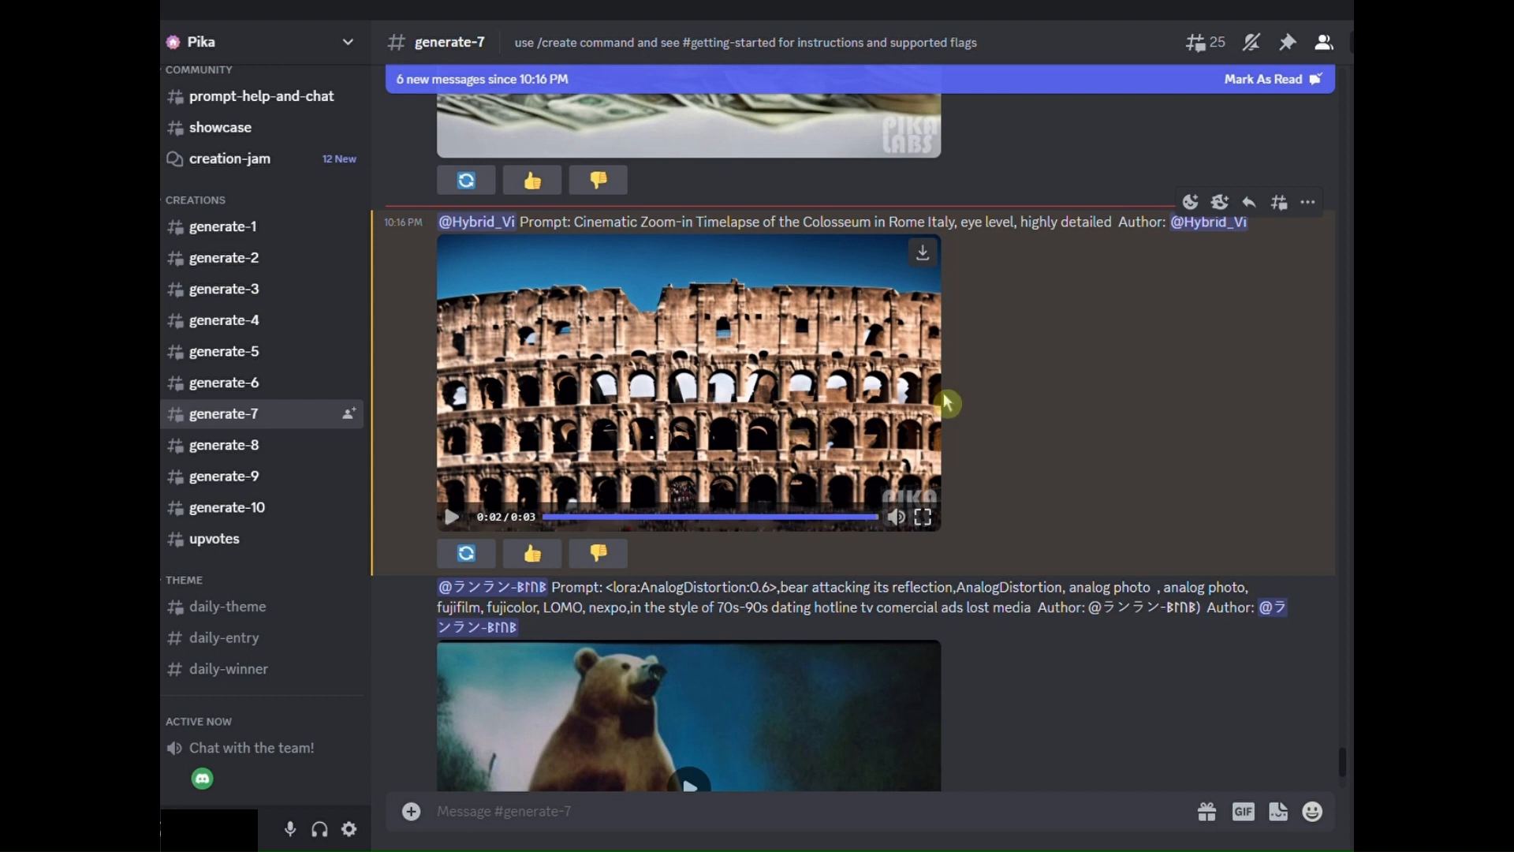
pyautogui.scroll(-3, 943, 393)
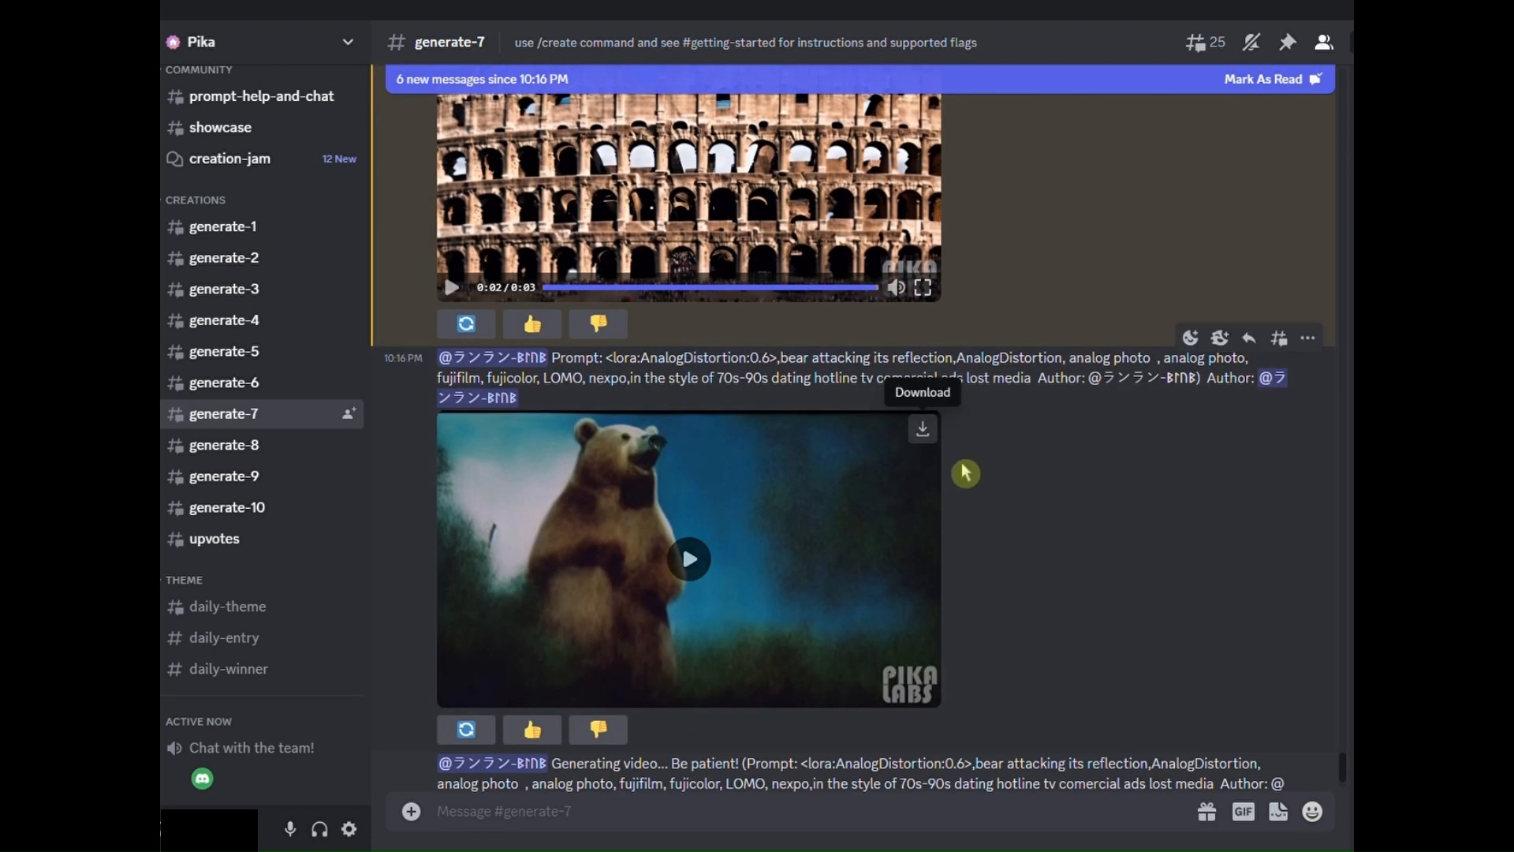
pyautogui.scroll(3, 1067, 588)
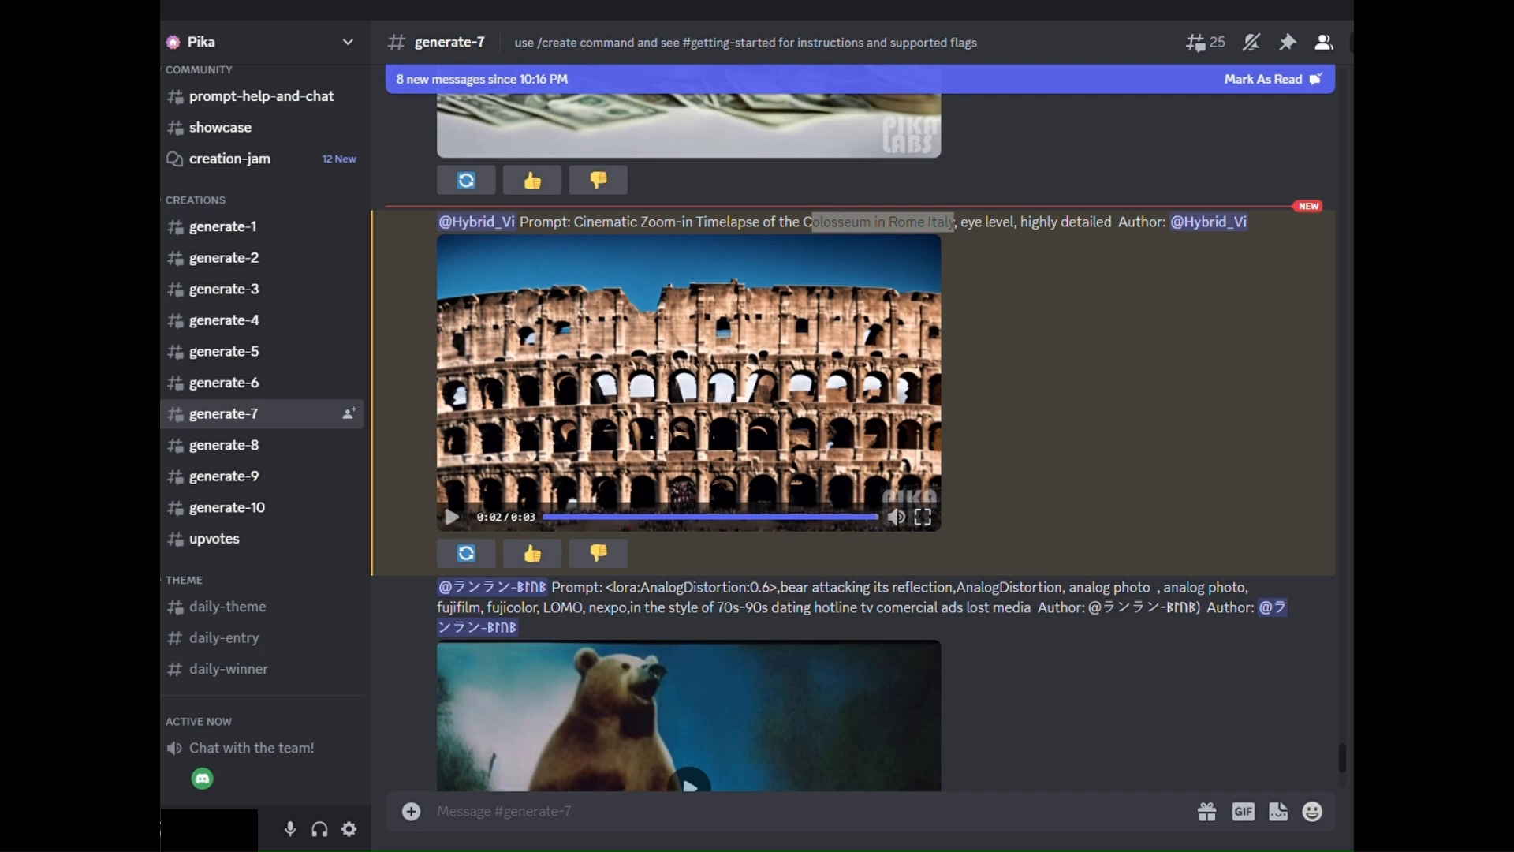
# - Start a /create command in generate-7 with the prompt "Cinematic Zoom-in Timelapse of the Colosseum in Rome Italy, eye level, highly detailed"
pyautogui.click(543, 812)
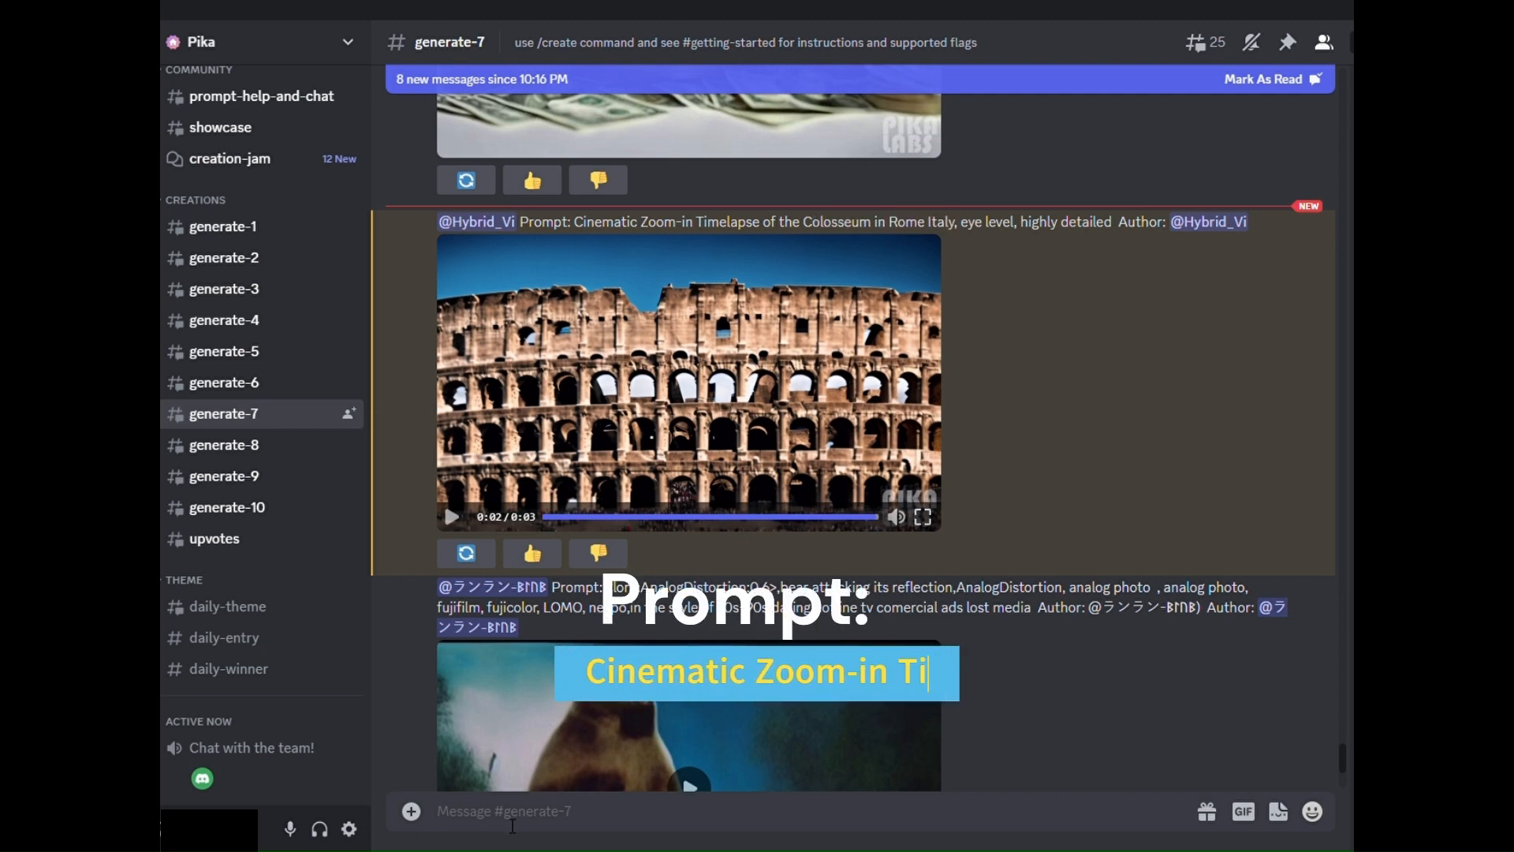
pyautogui.write('/create')
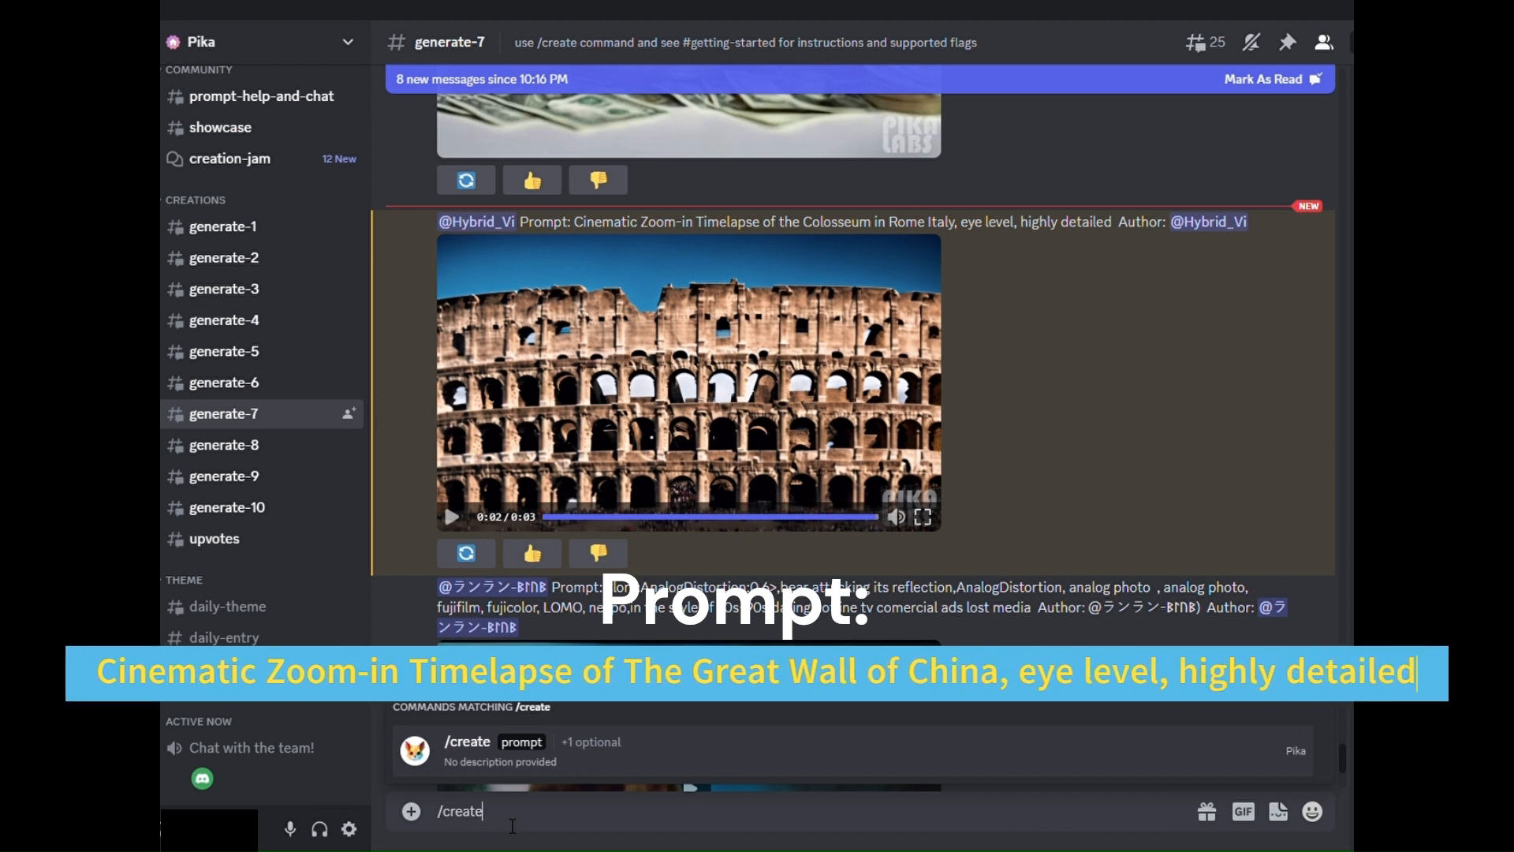
pyautogui.press('Return')
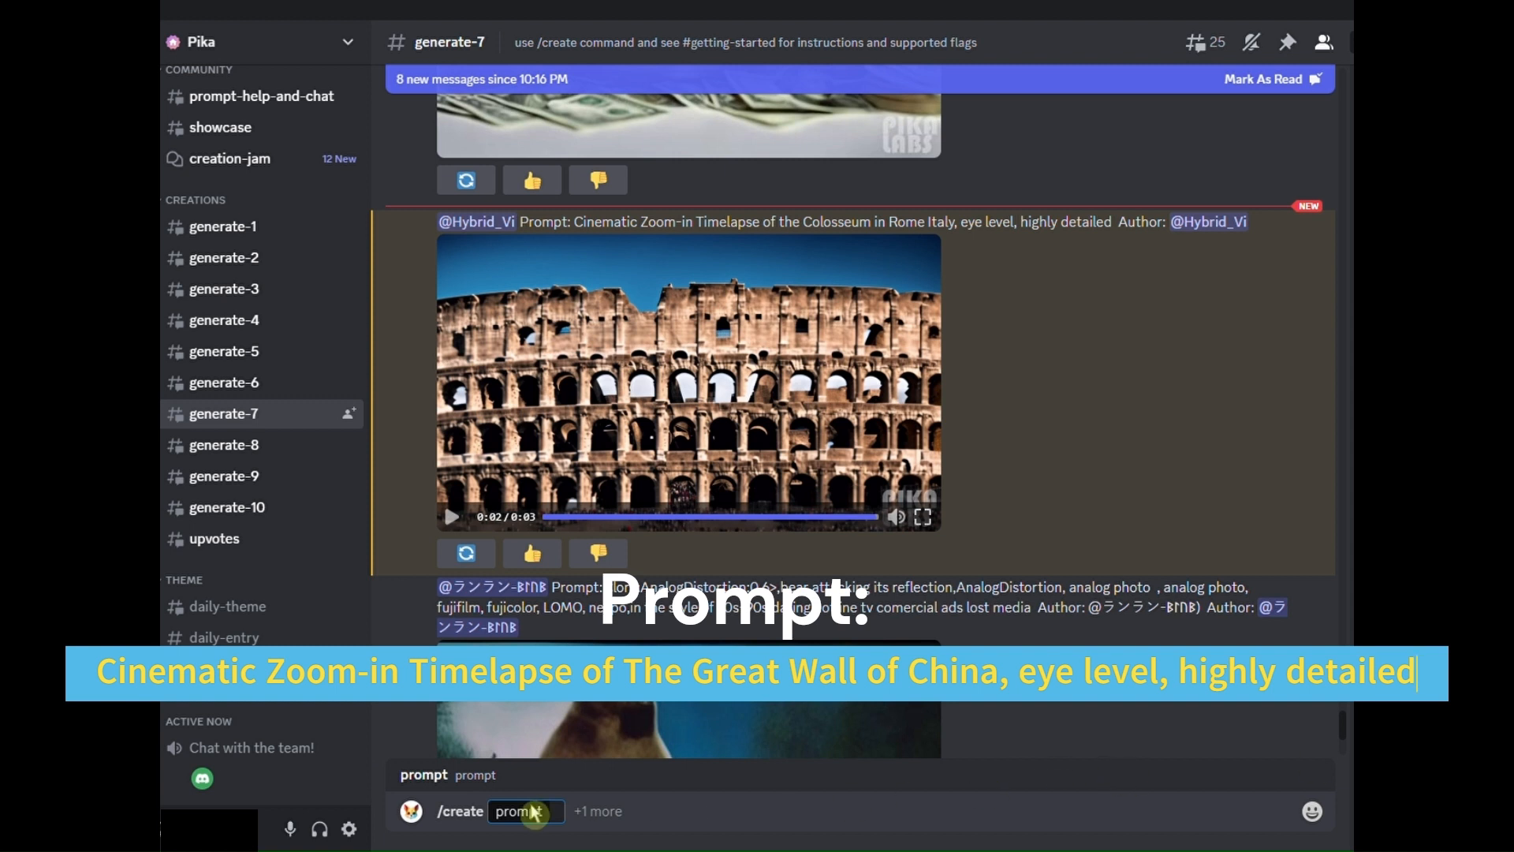
pyautogui.rightClick(561, 824)
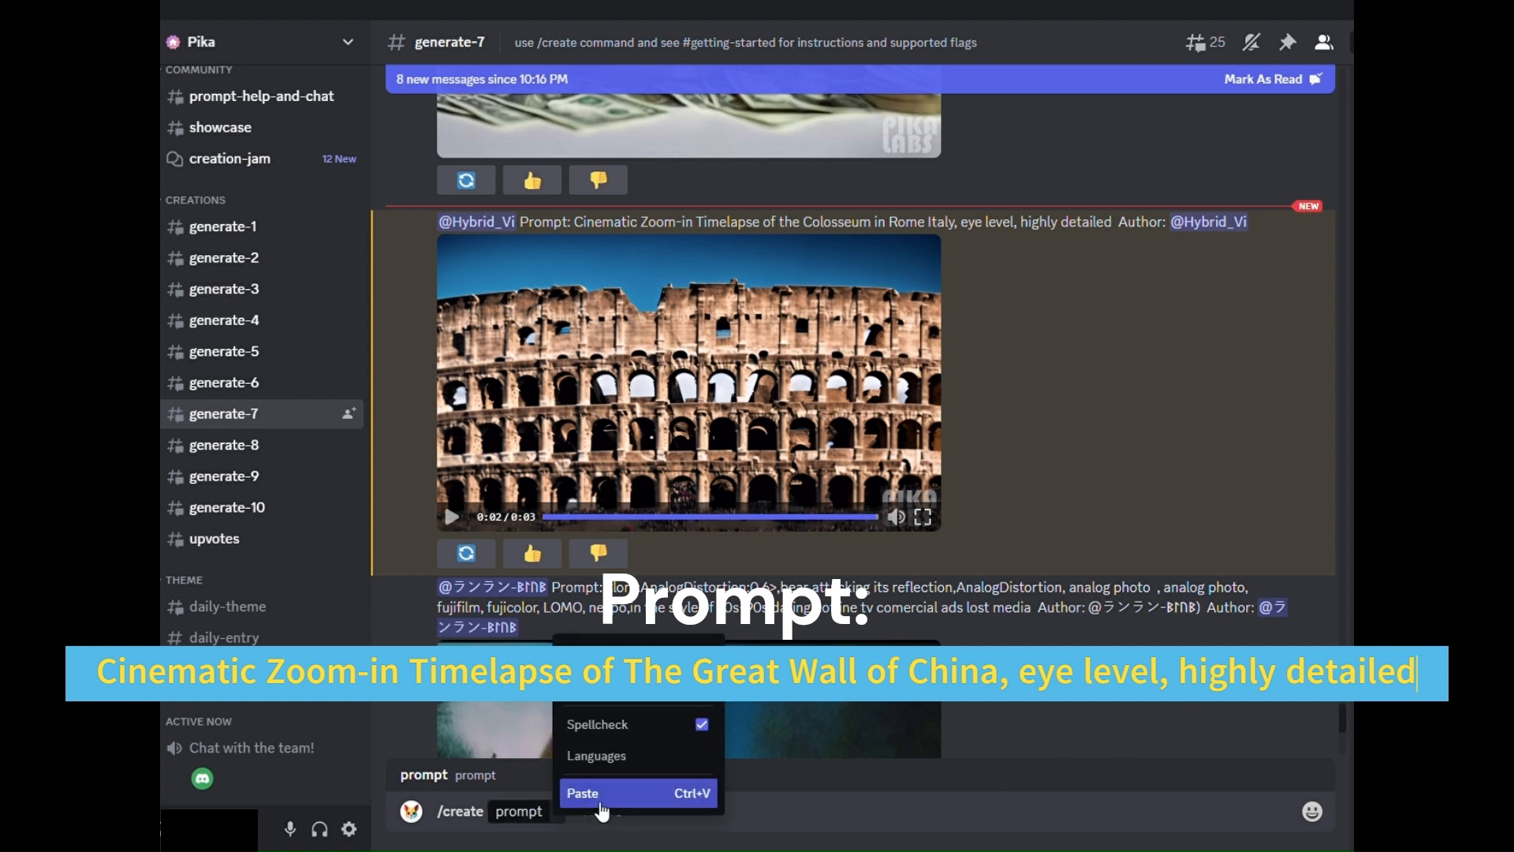
pyautogui.click(496, 788)
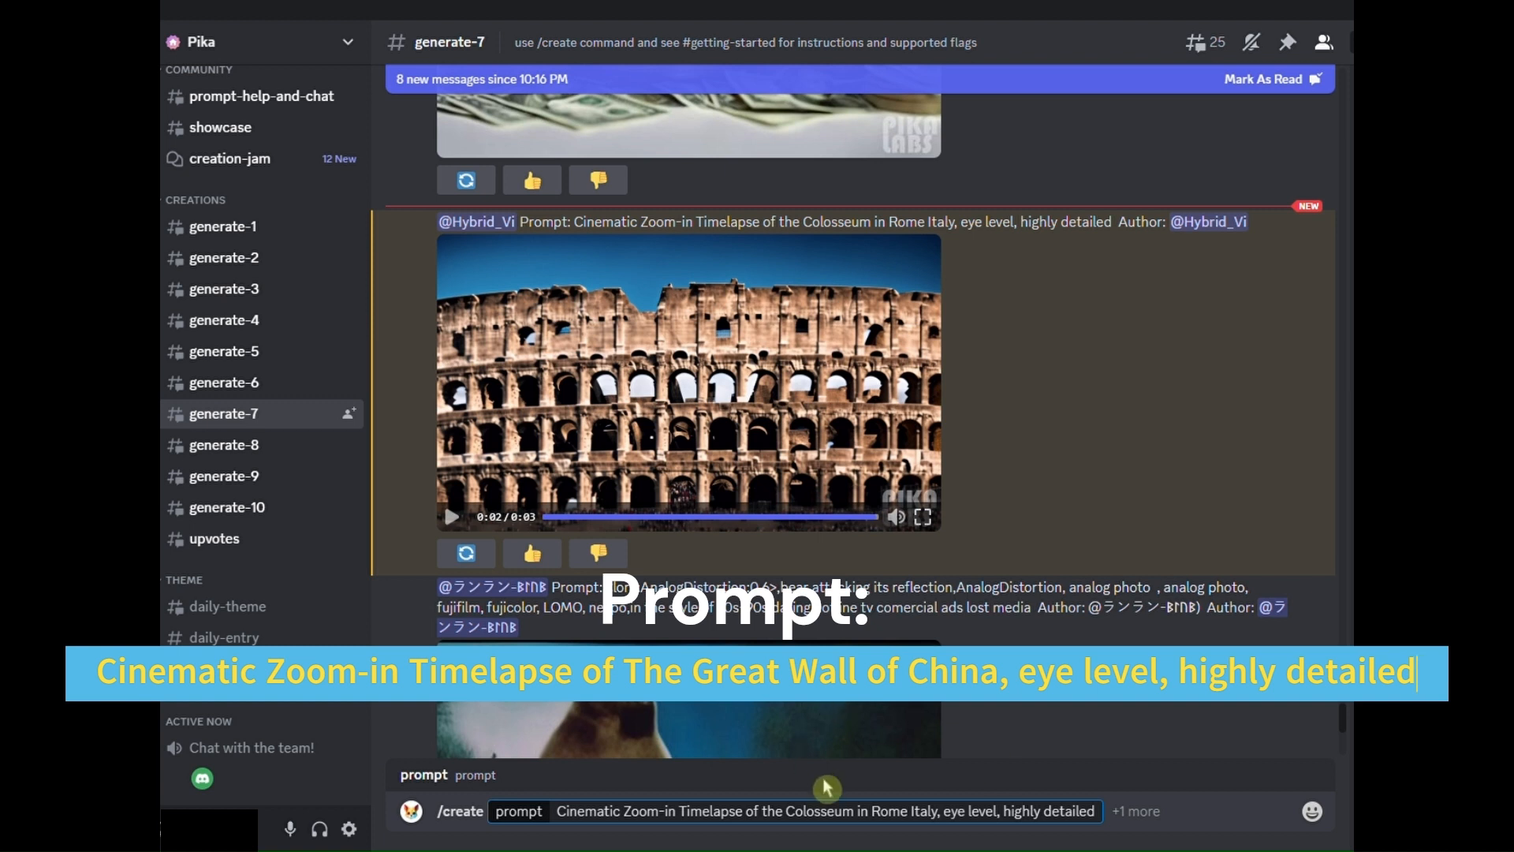
# - Replace "the Colosseum in Rome Italy" in the prompt with "The Great Wall of China" and submit the command
pyautogui.moveTo(787, 821); pyautogui.dragTo(944, 824)
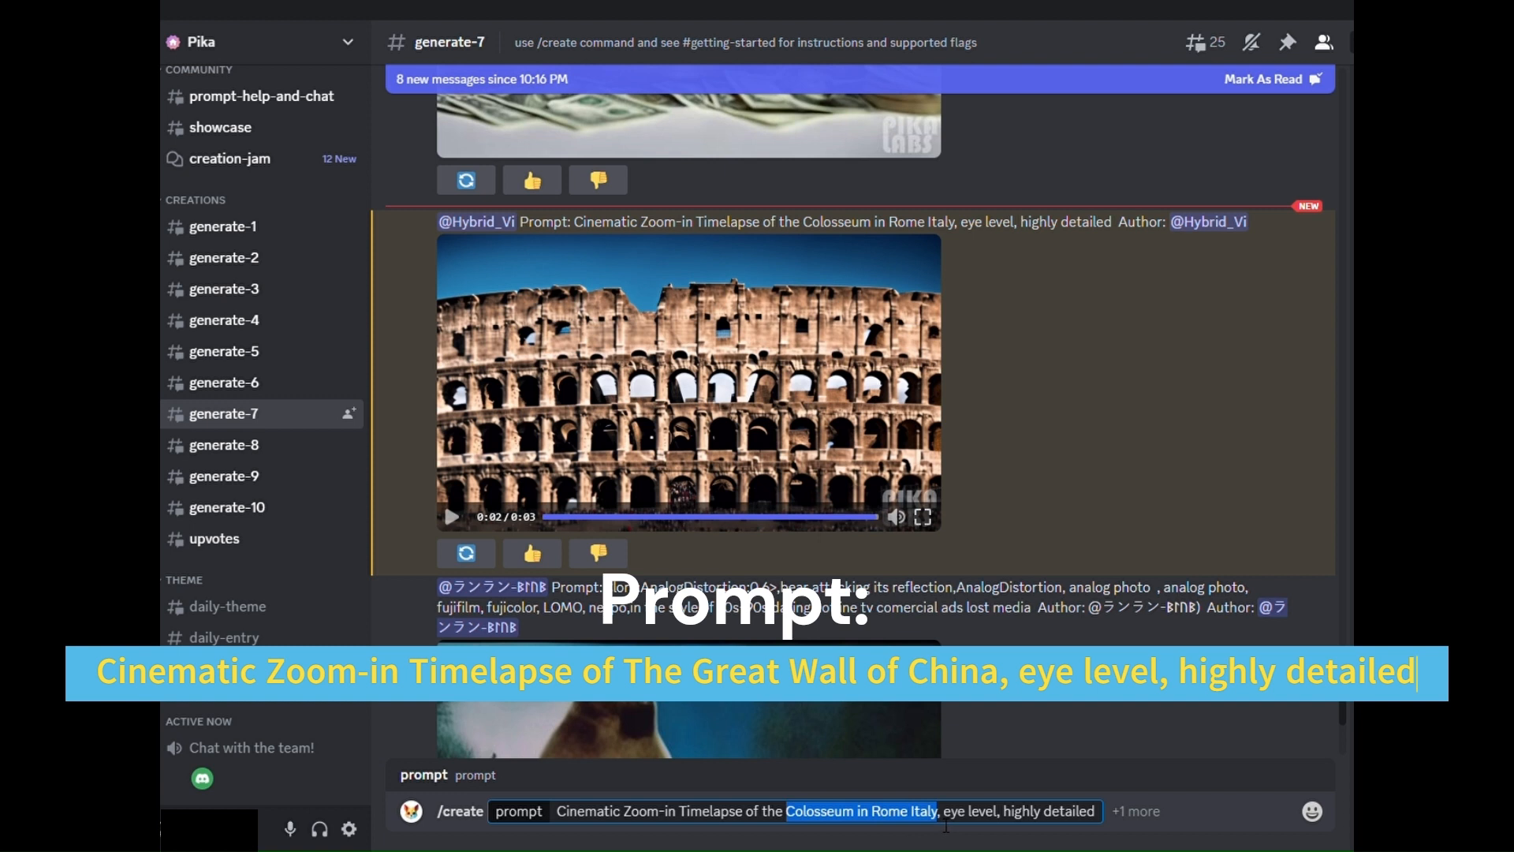
pyautogui.press('BackSpace')
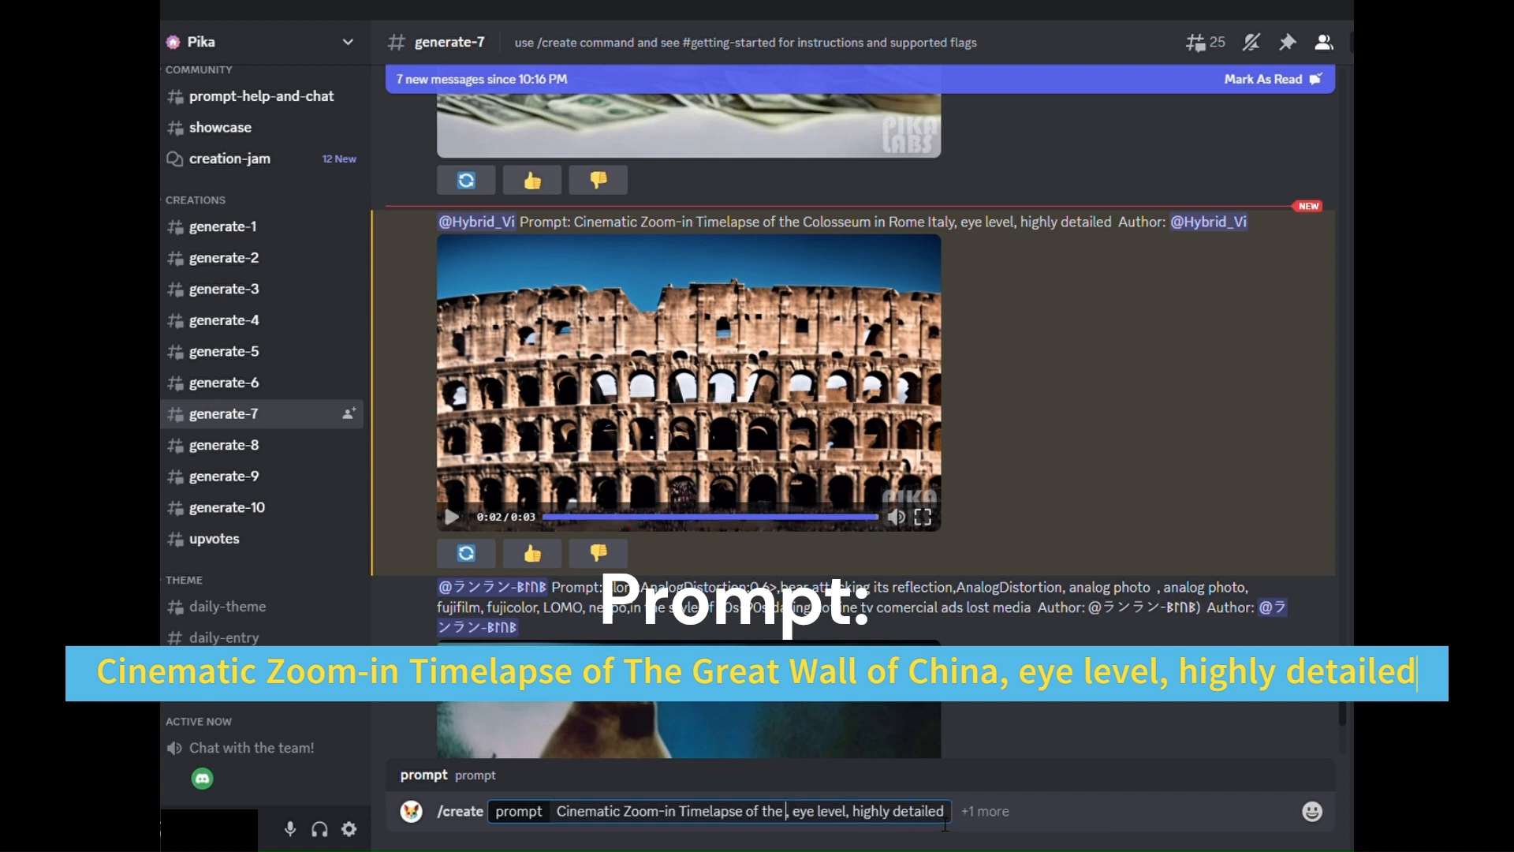
pyautogui.rightClick(786, 812)
pyautogui.click(824, 792)
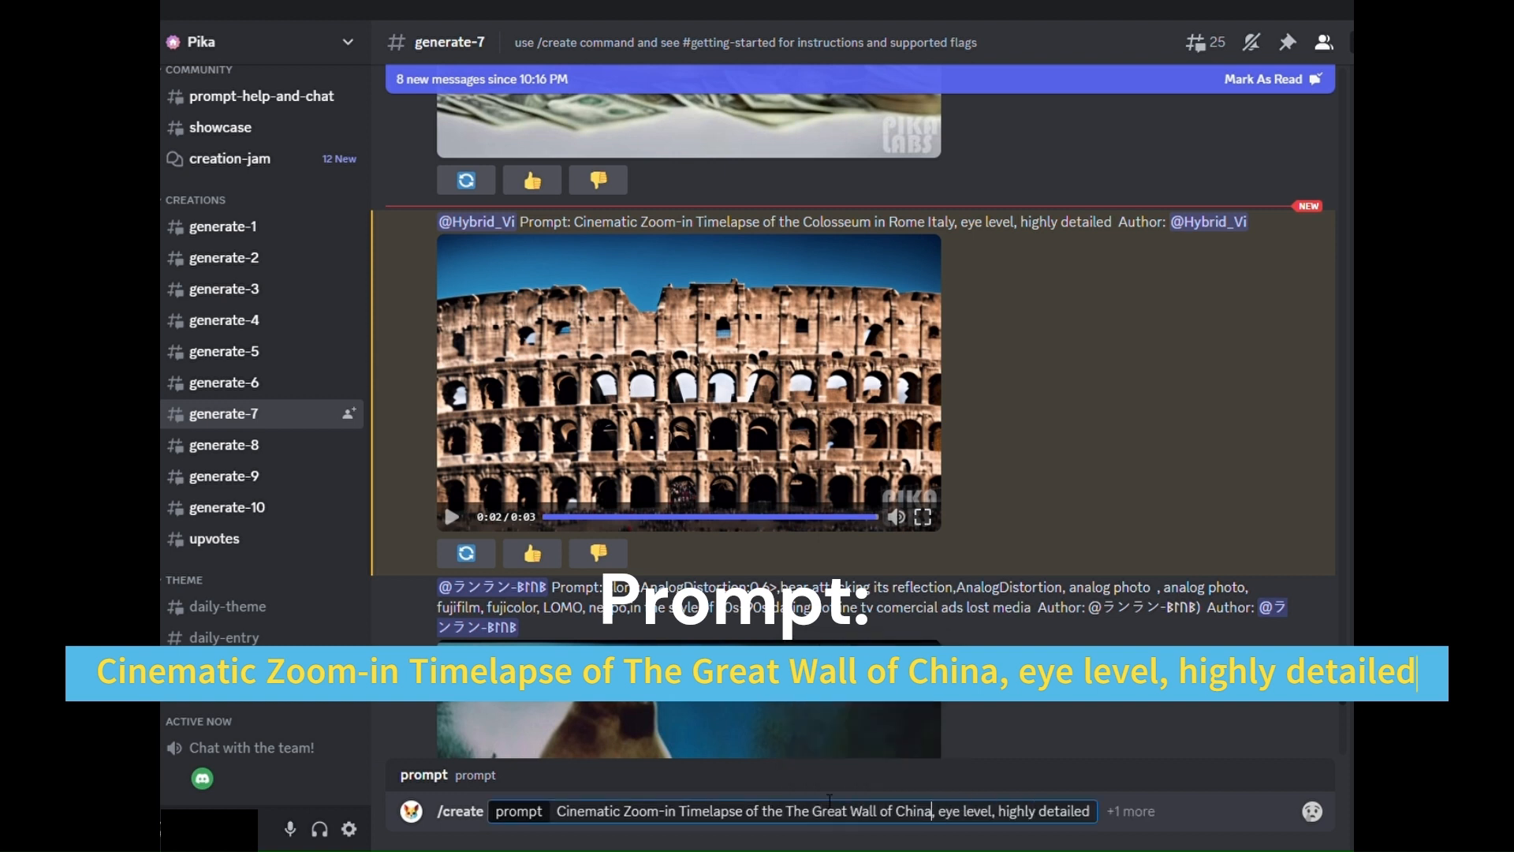
pyautogui.click(786, 813)
pyautogui.press('BackSpace')
pyautogui.press('BackSpace')
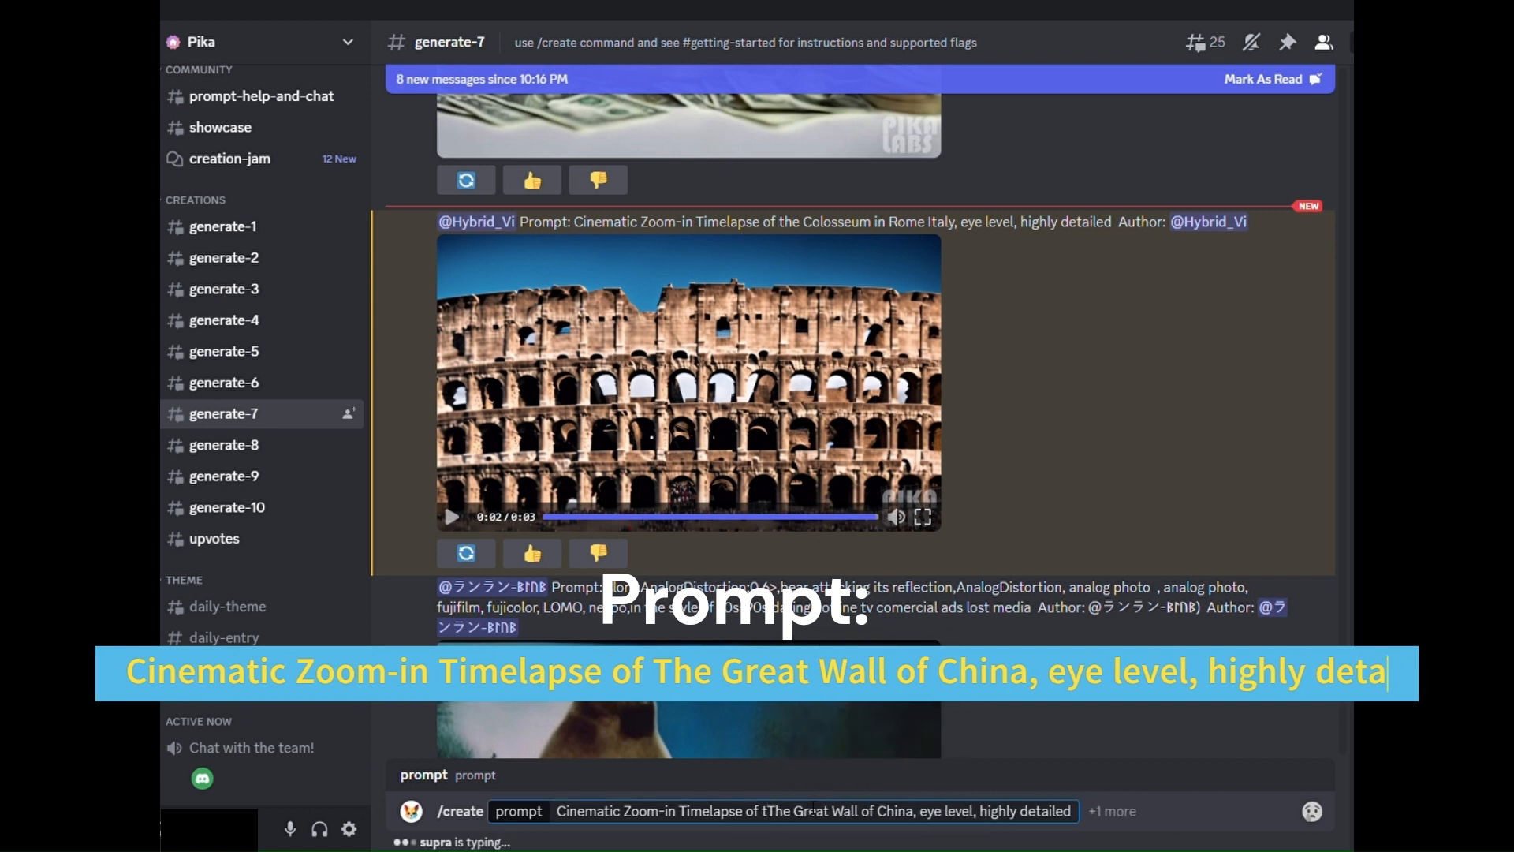
pyautogui.press('BackSpace')
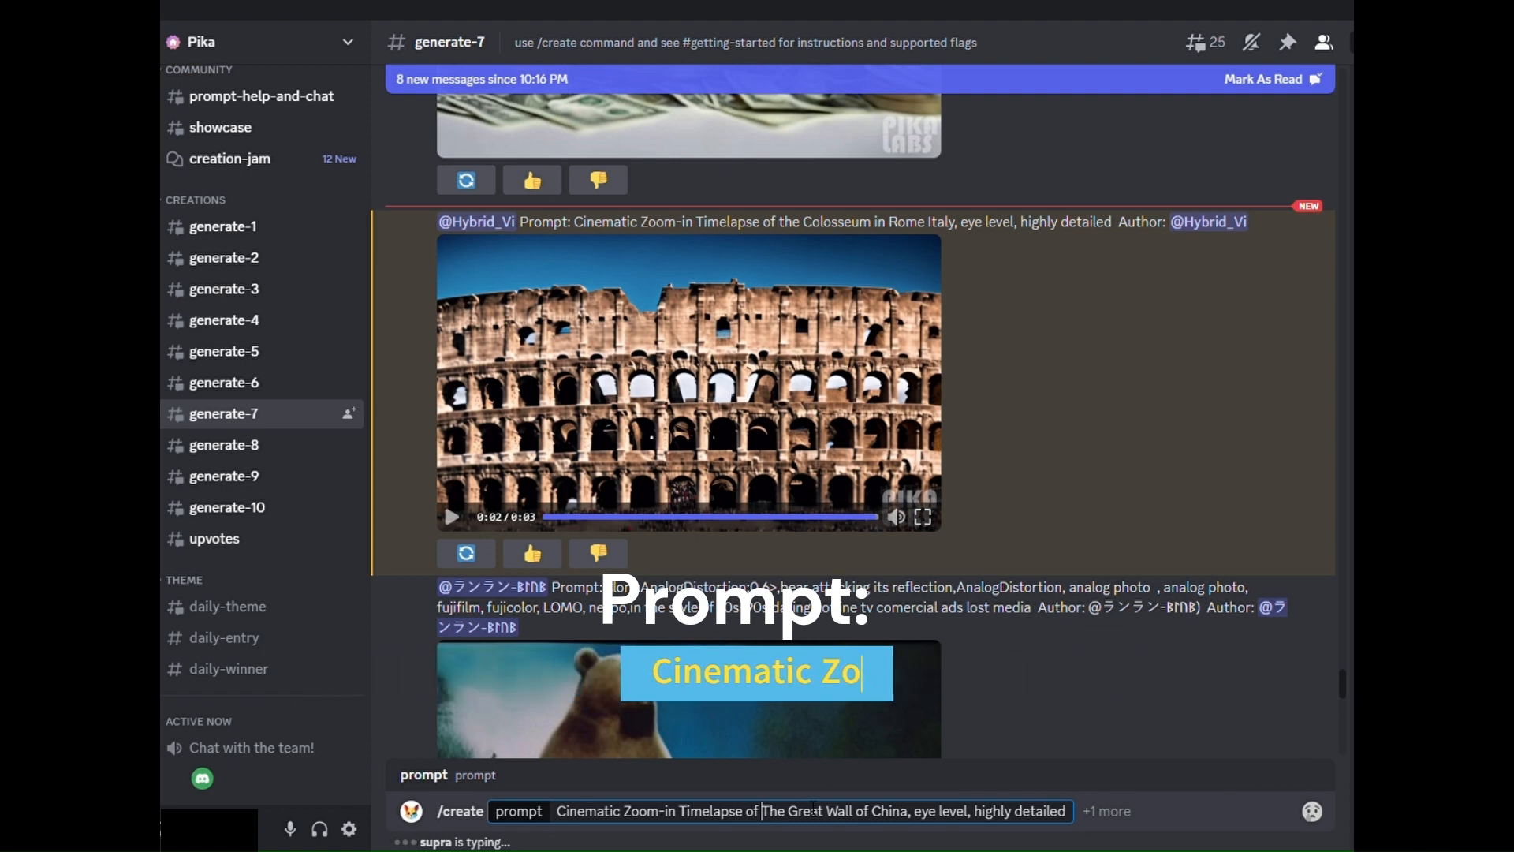
pyautogui.press('Return')
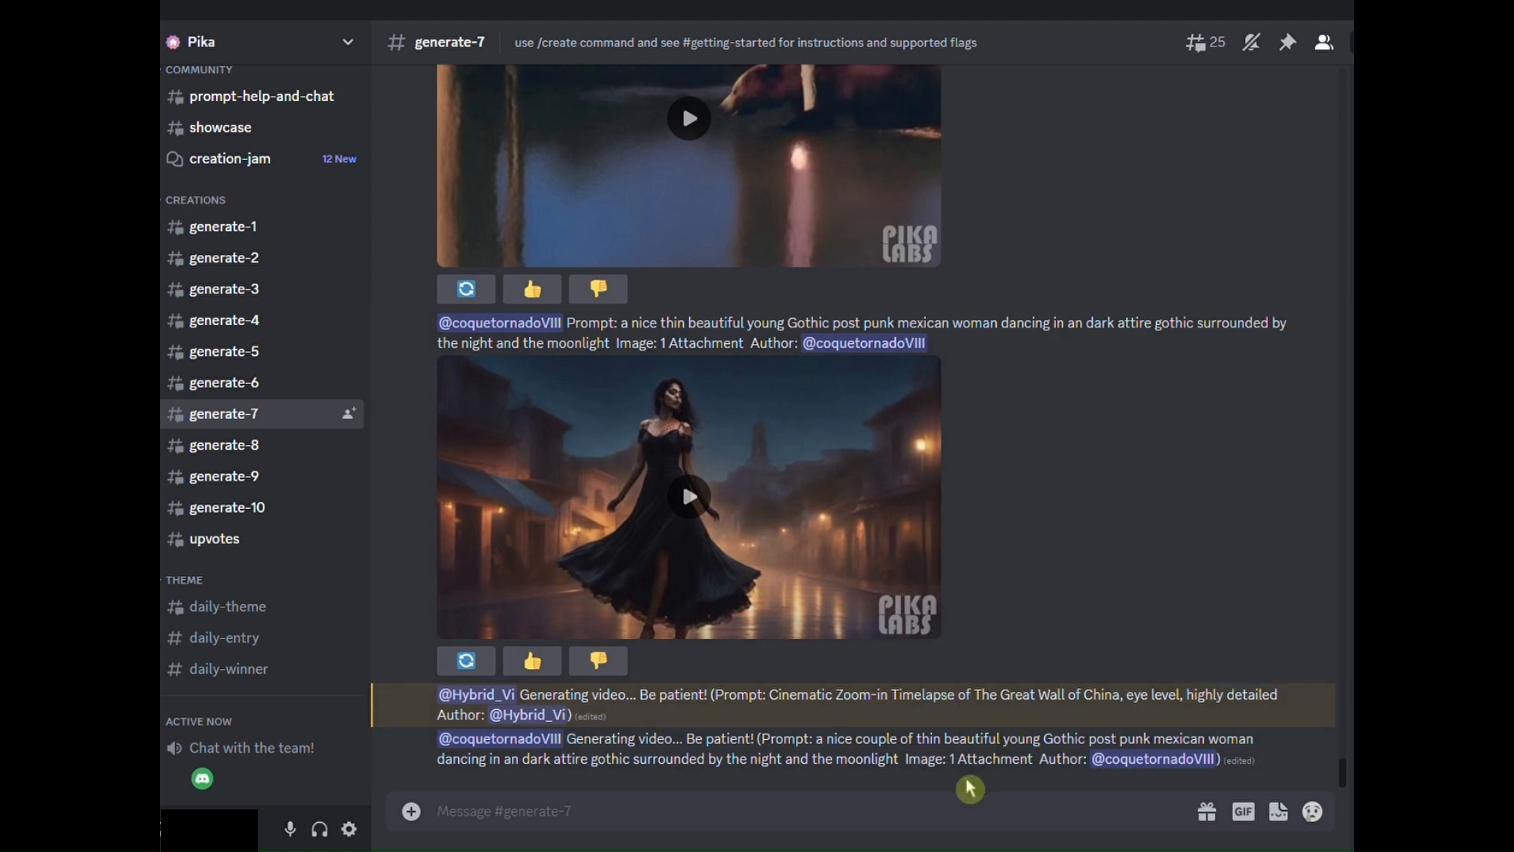
# - Play the generated zoom-in timelapse video of the Great Wall of China and check it against its prompt
pyautogui.scroll(3, 1033, 464)
pyautogui.scroll(6, 1028, 456)
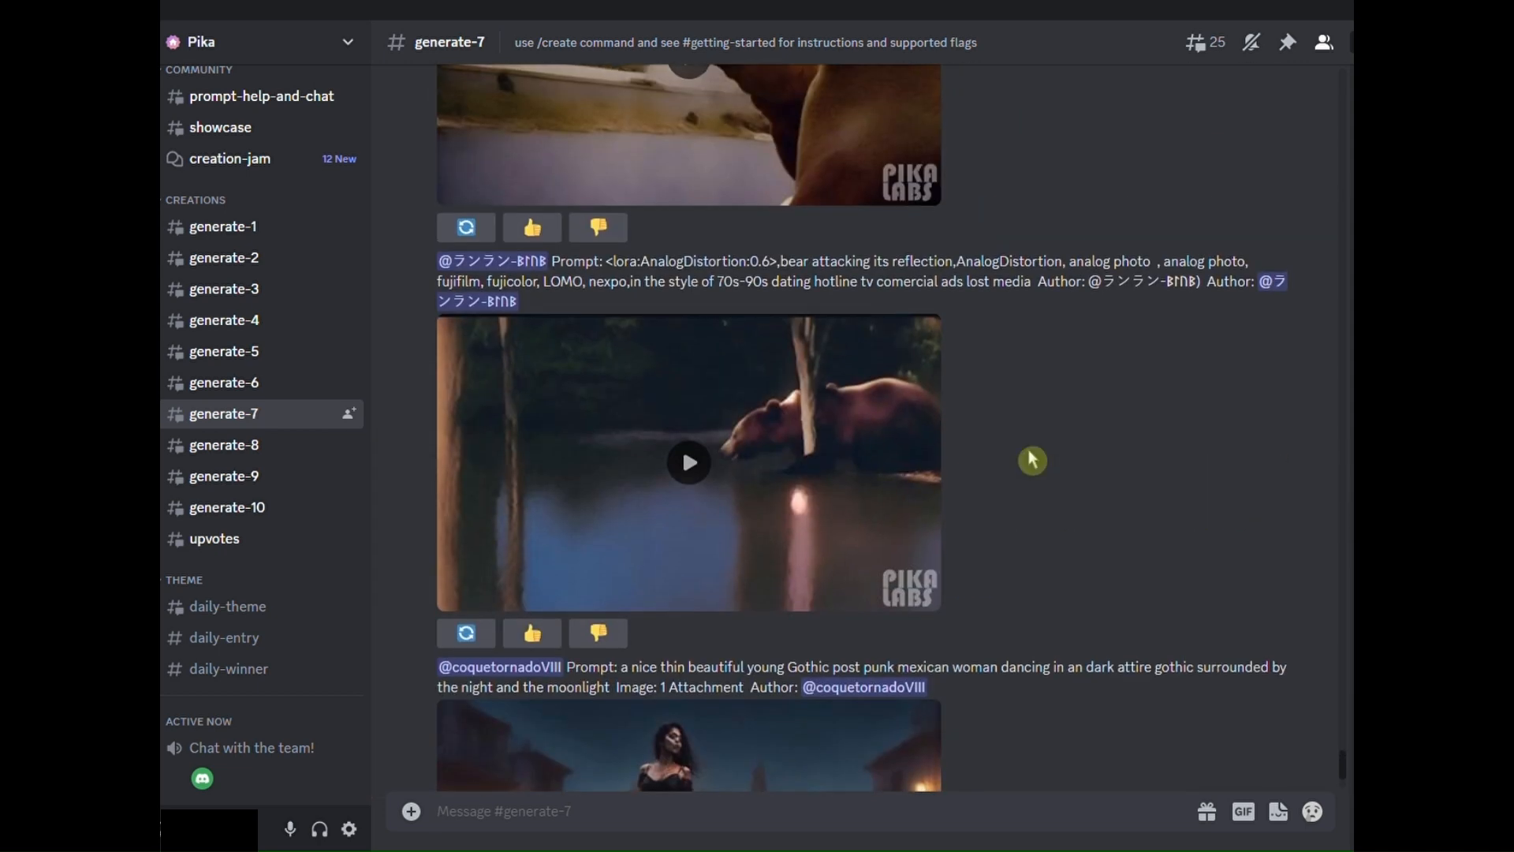
pyautogui.scroll(-9, 1029, 455)
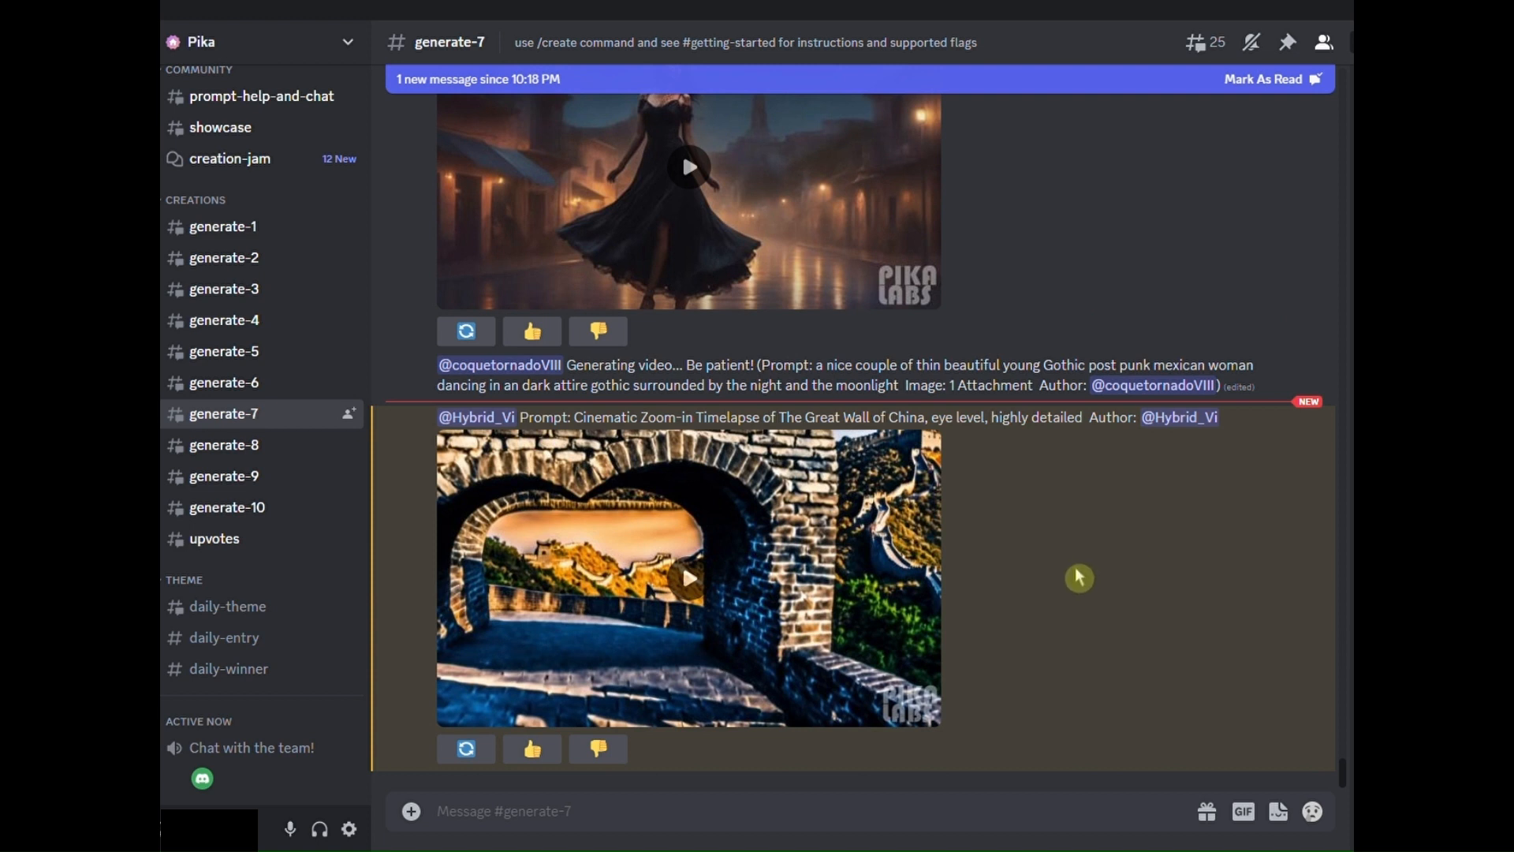
pyautogui.click(689, 582)
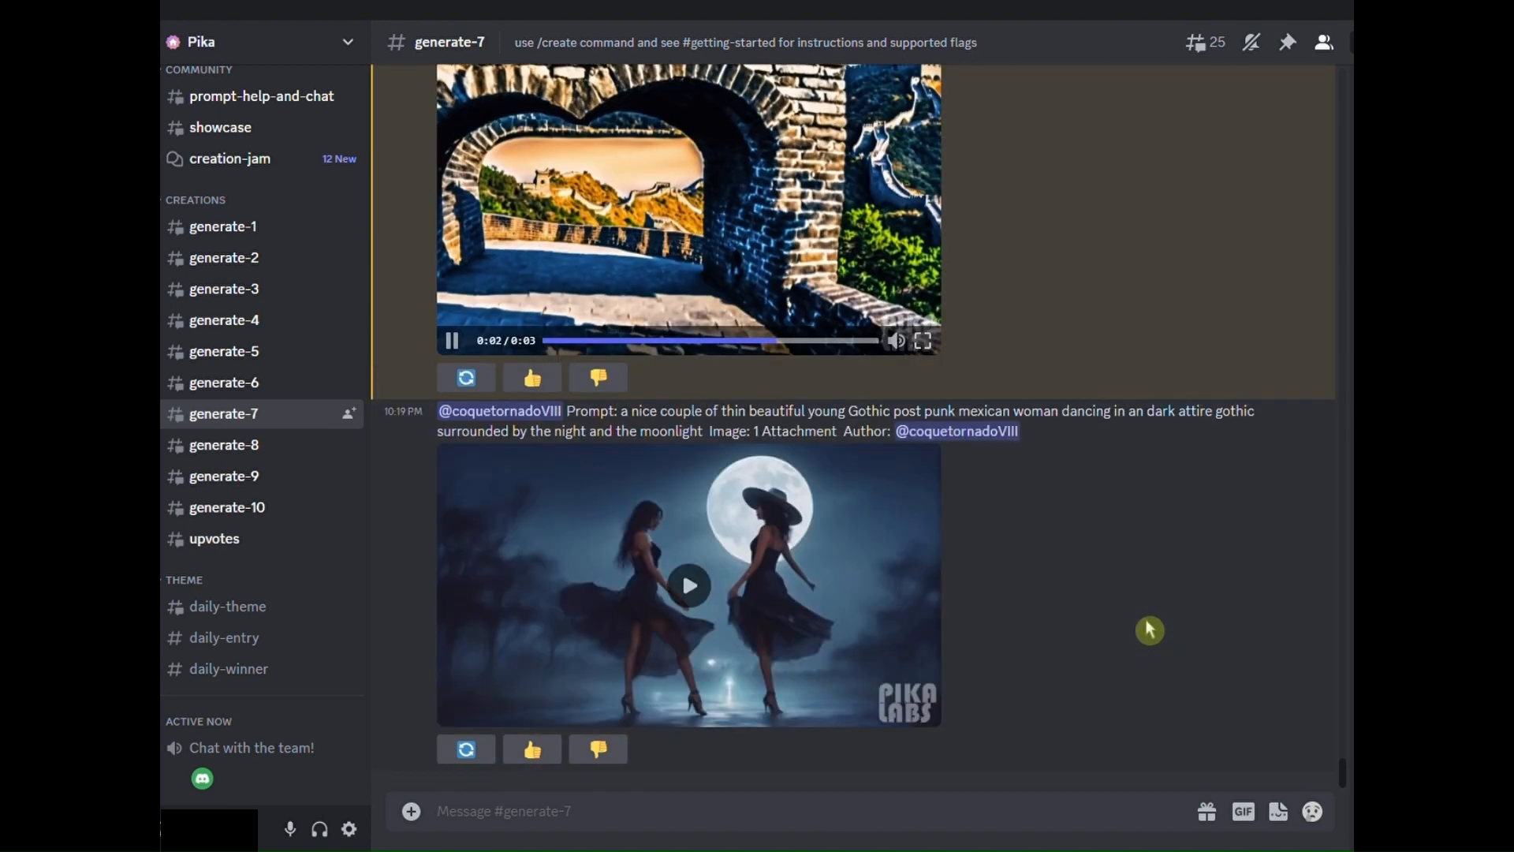
pyautogui.scroll(4, 1145, 618)
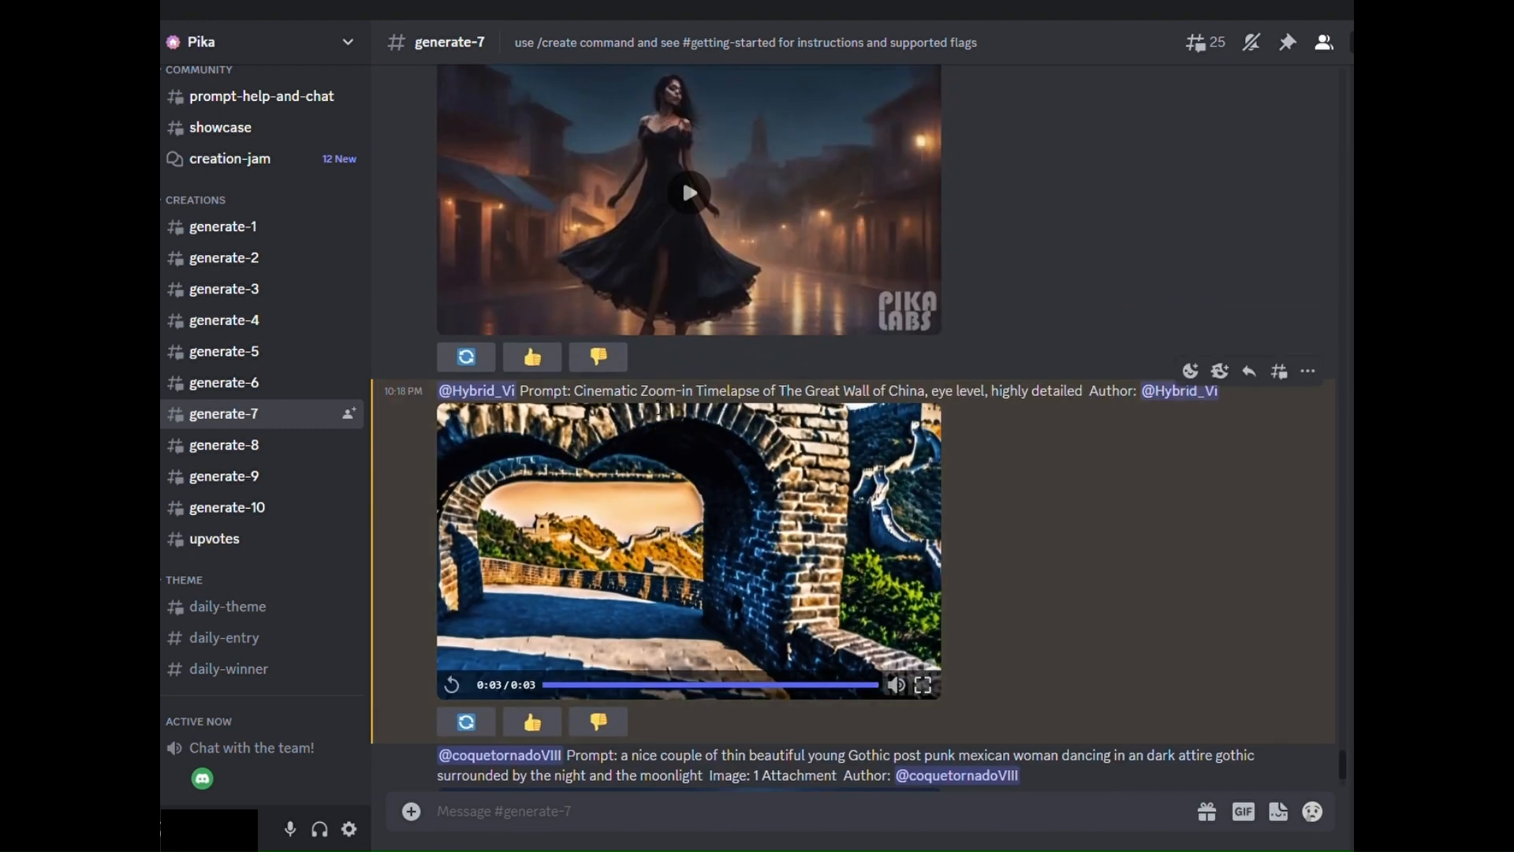
pyautogui.moveTo(650, 391); pyautogui.dragTo(707, 394)
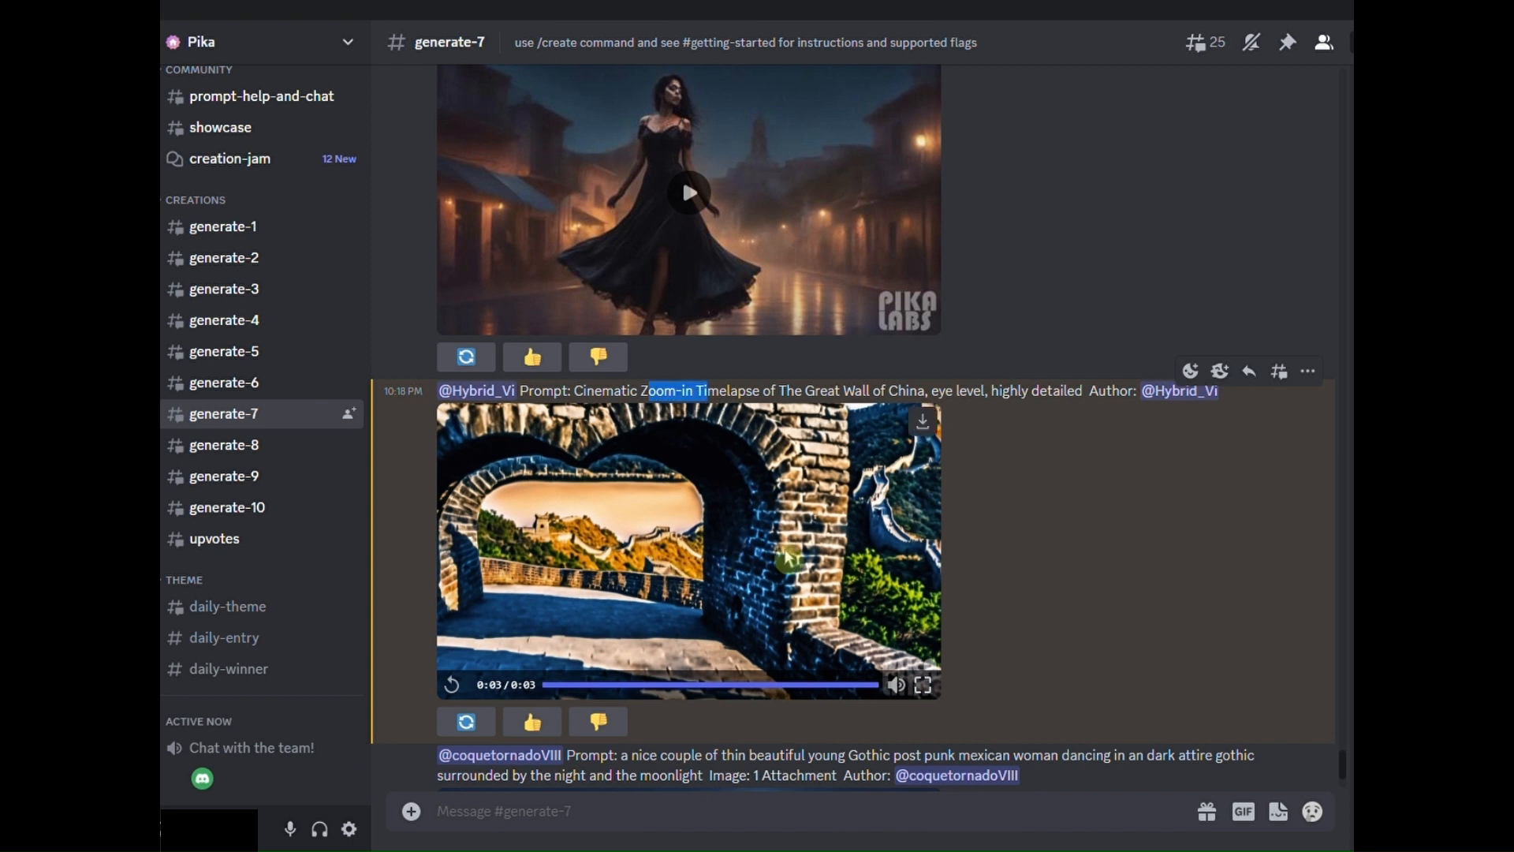
pyautogui.click(745, 398)
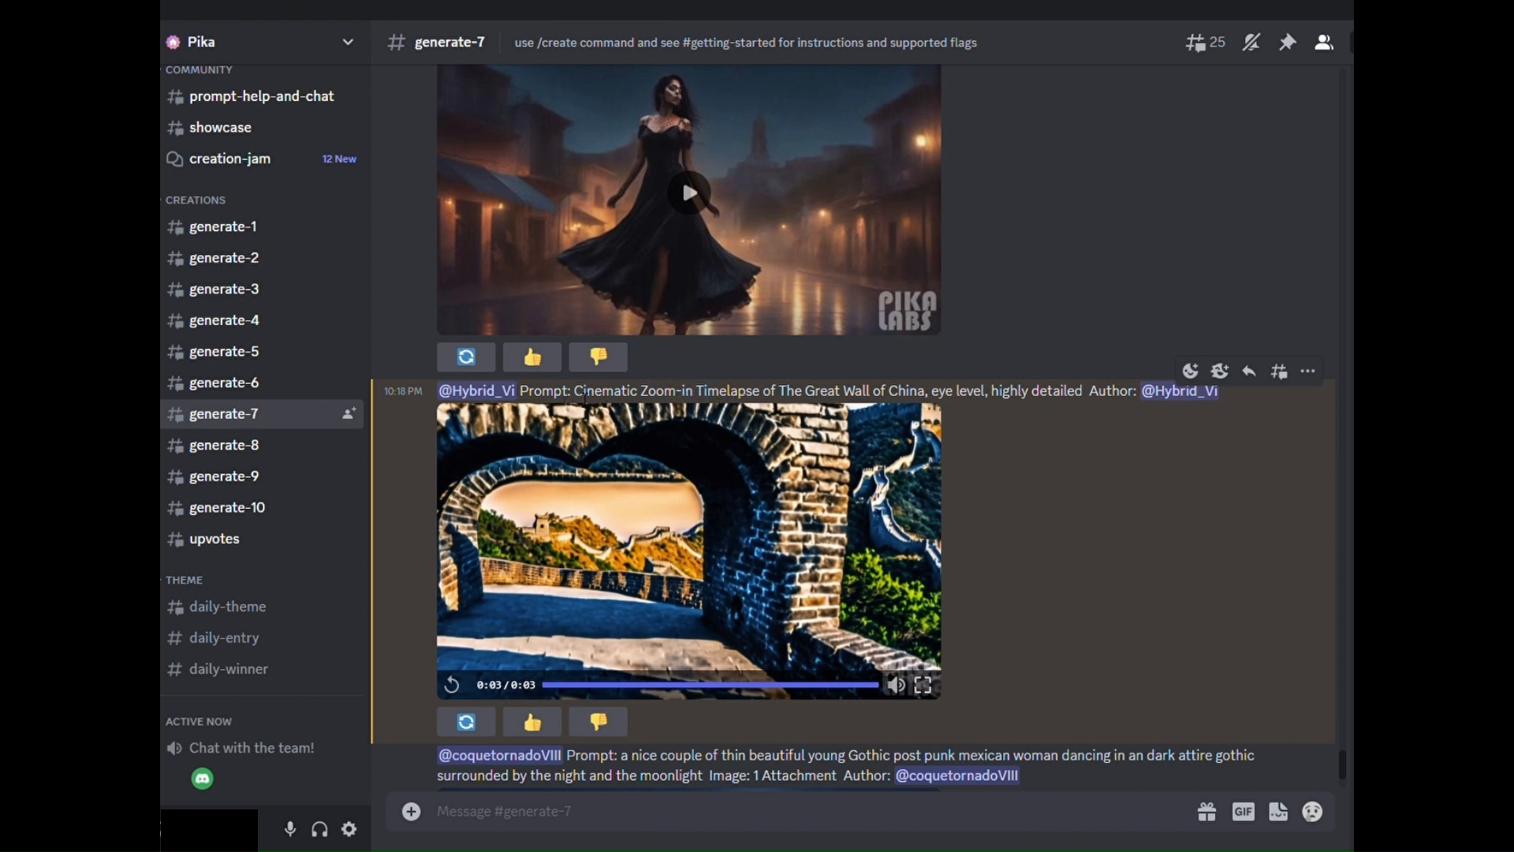
# - Copy the Great Wall zoom-in prompt from its message and paste it into a new /create command
pyautogui.moveTo(574, 393); pyautogui.dragTo(1091, 402)
pyautogui.rightClick(1061, 399)
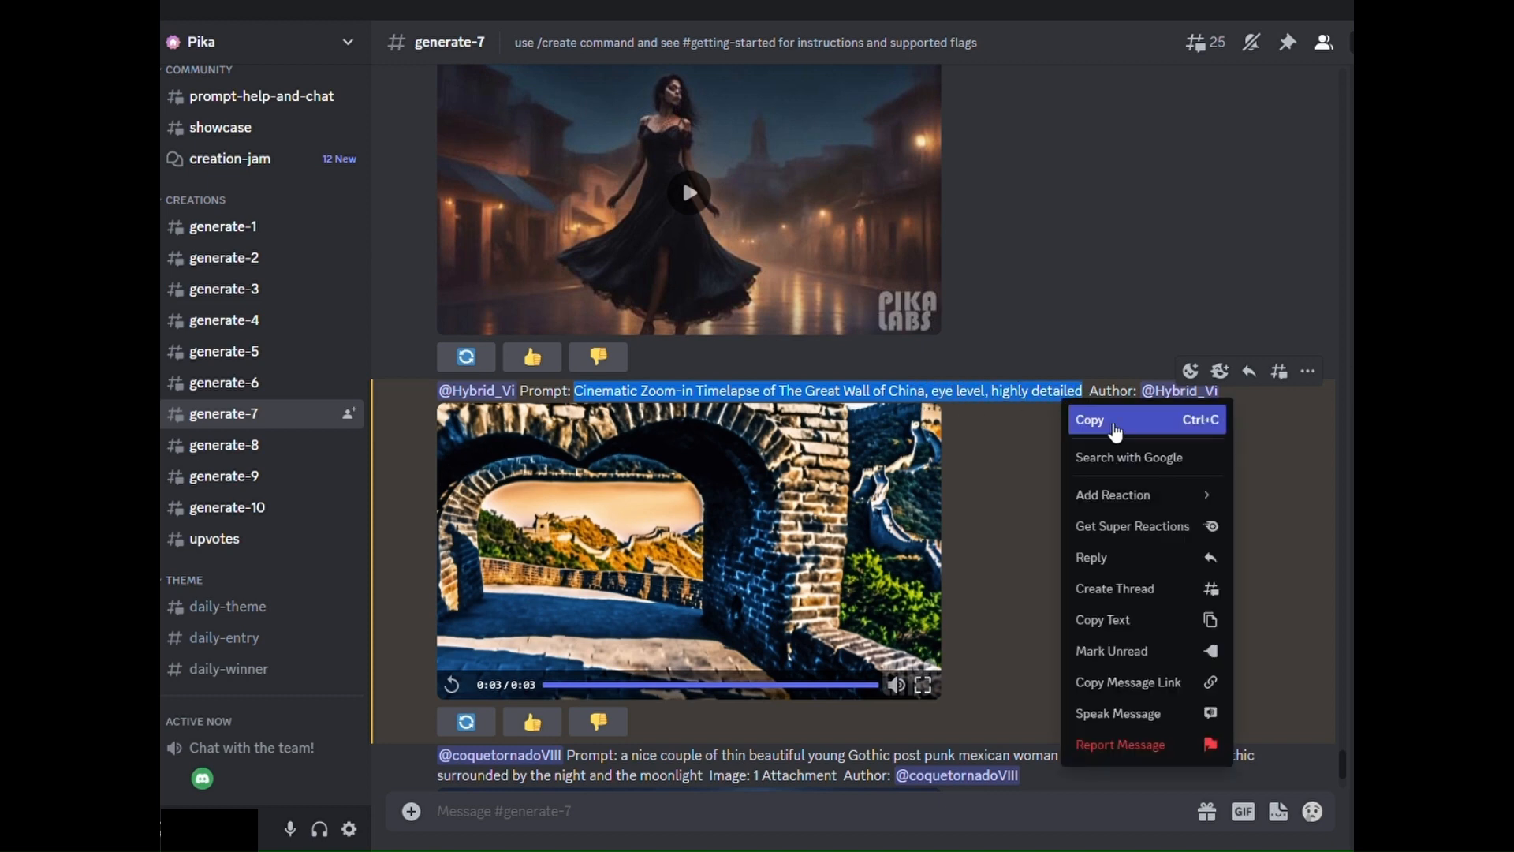
pyautogui.click(1104, 421)
pyautogui.click(628, 817)
pyautogui.write('/create')
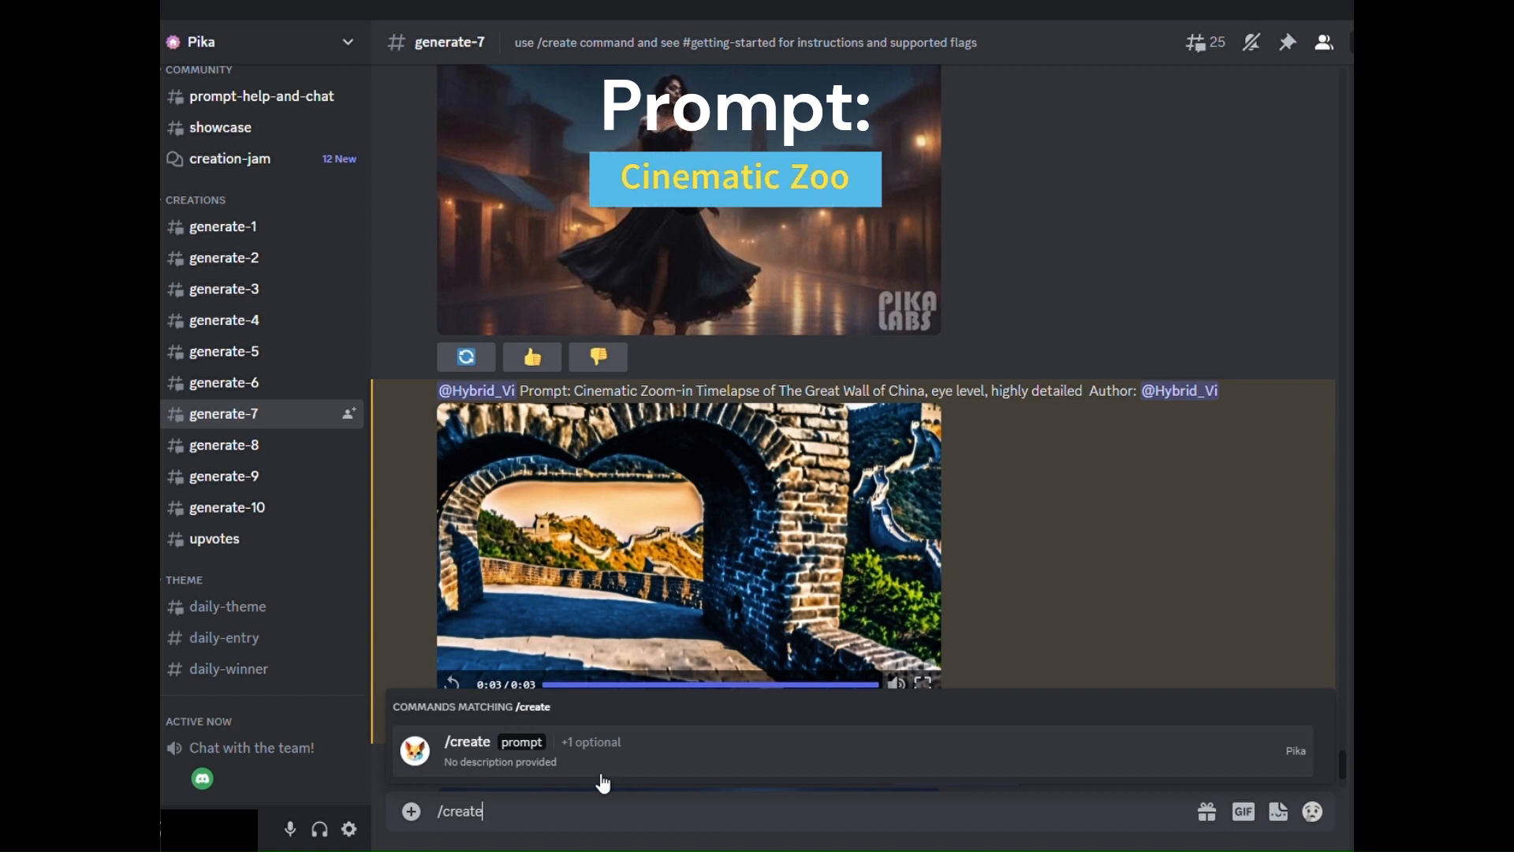
pyautogui.click(604, 783)
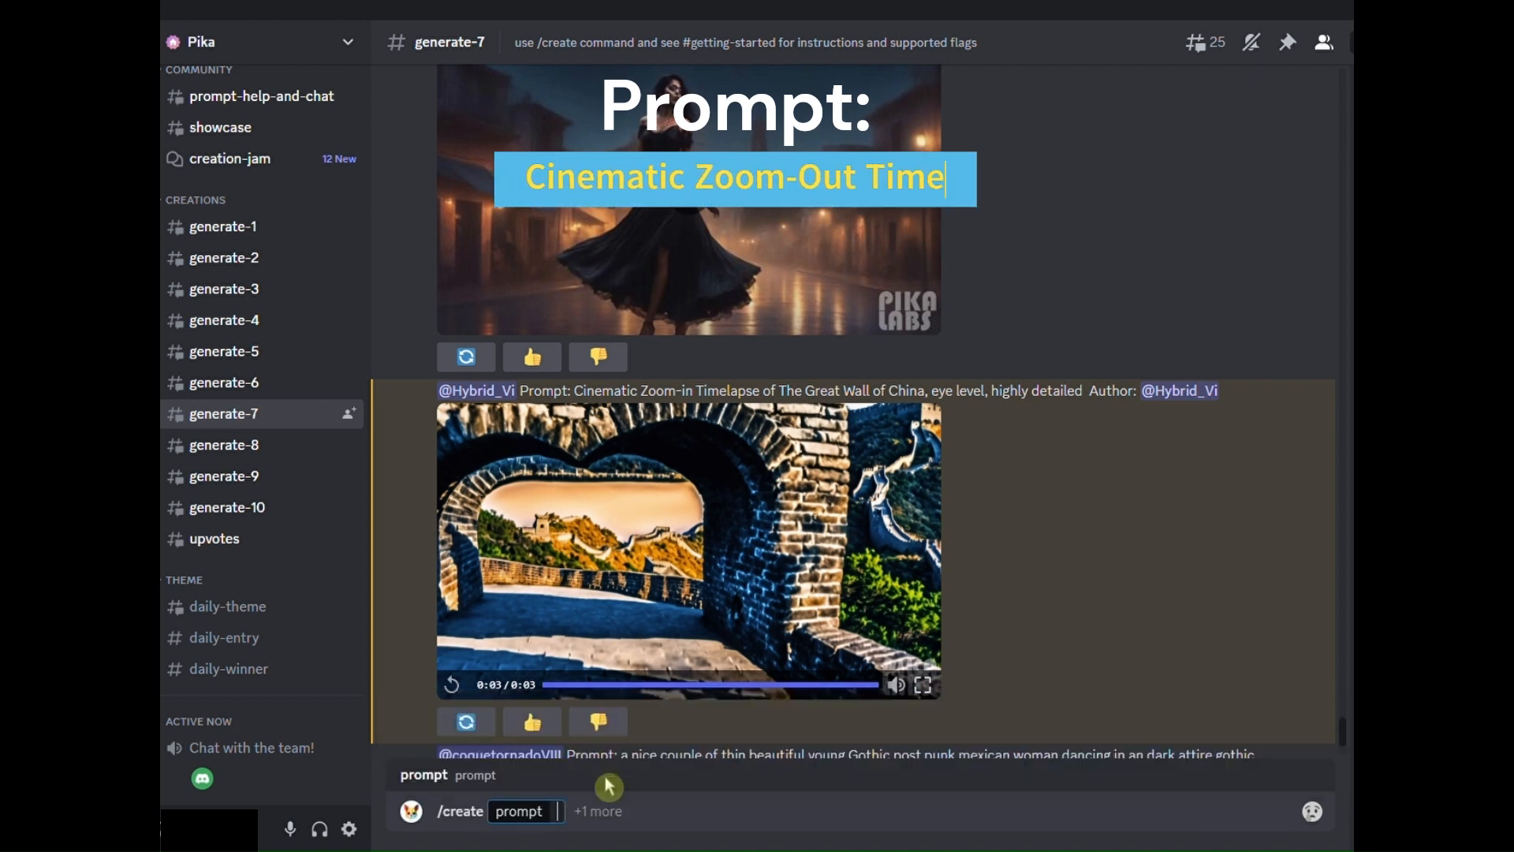
pyautogui.hotkey('ctrl', 'v')
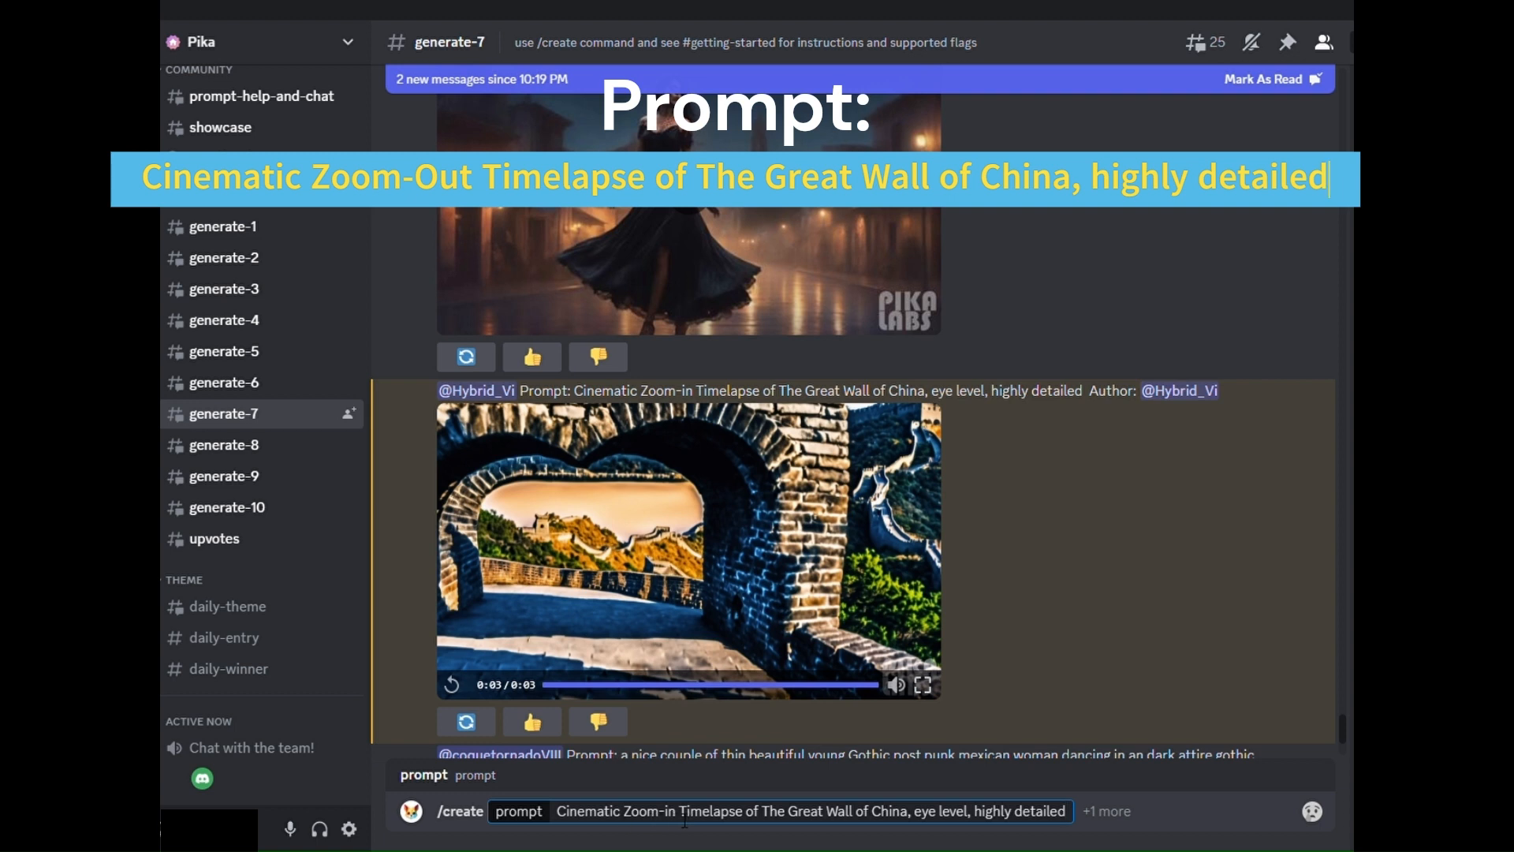
# - Change "Zoom-in" to "Zoom-out" in the pasted Great Wall prompt
pyautogui.press('BackSpace')
pyautogui.press('BackSpace')
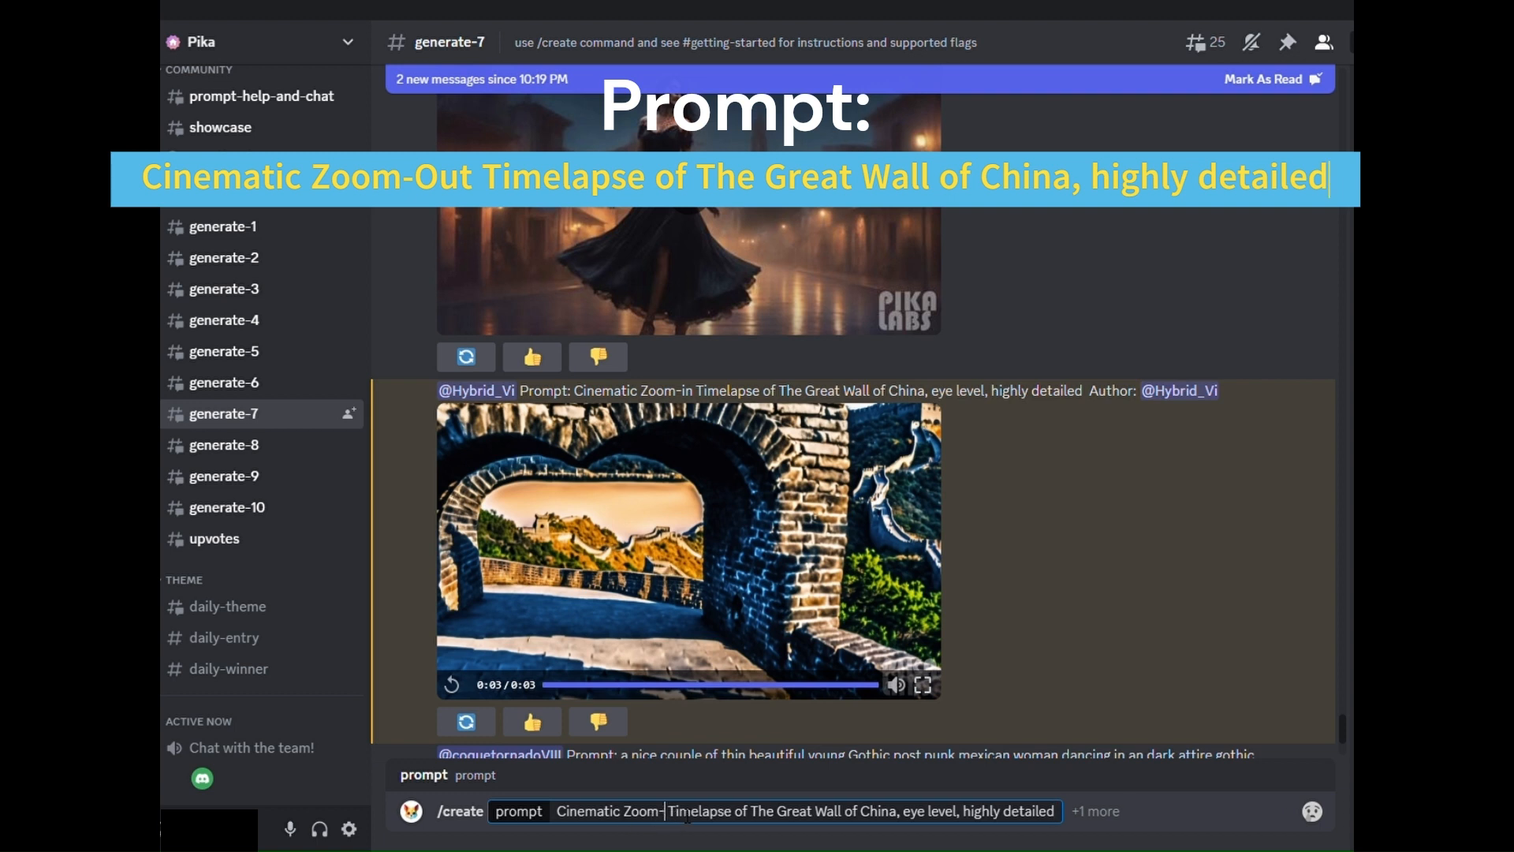
pyautogui.write('ouy')
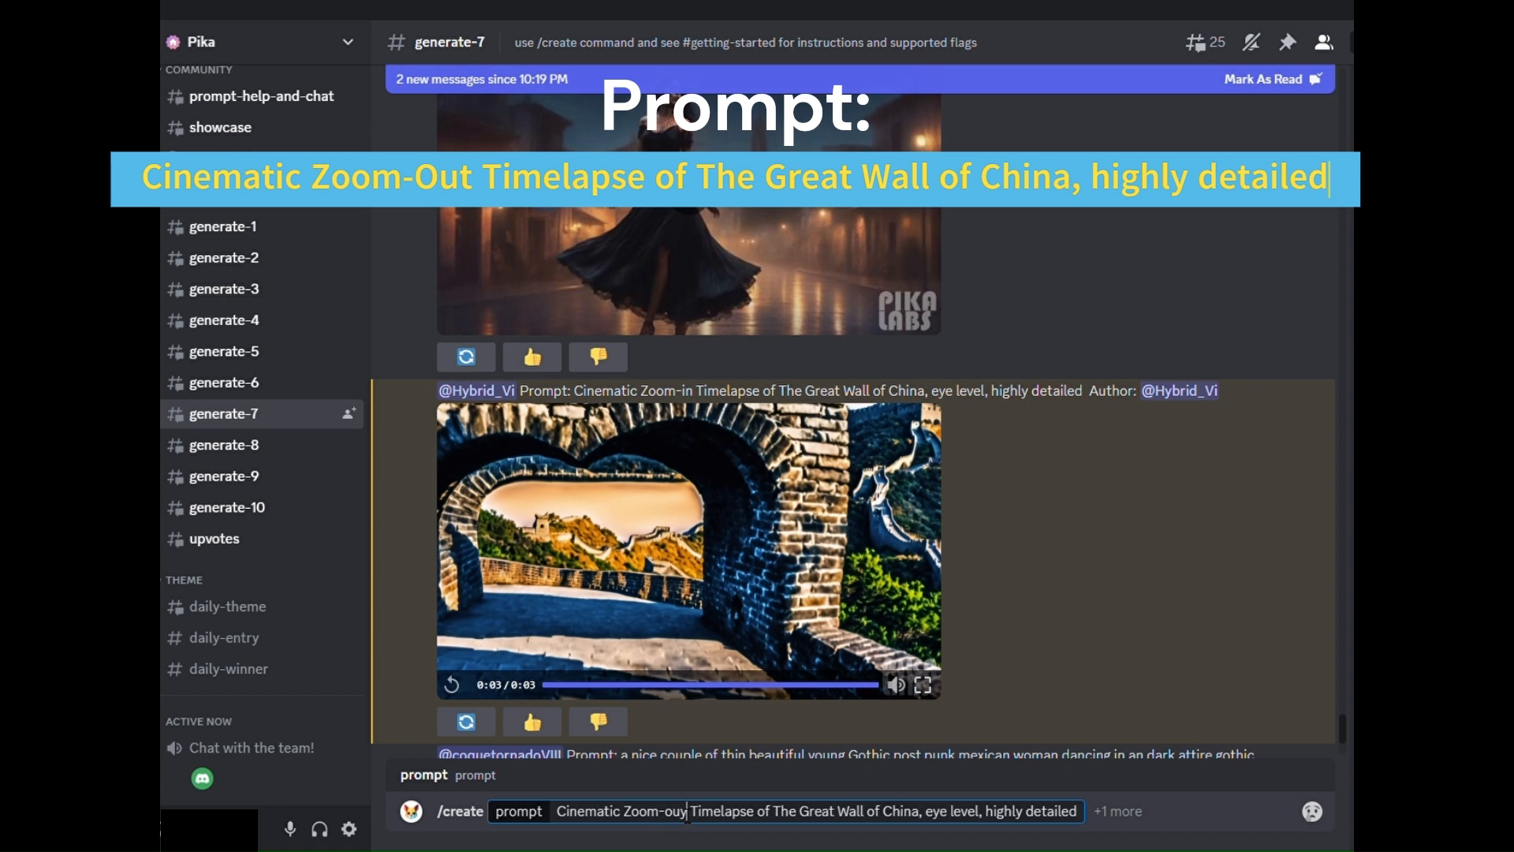
pyautogui.press('BackSpace')
pyautogui.write('t')
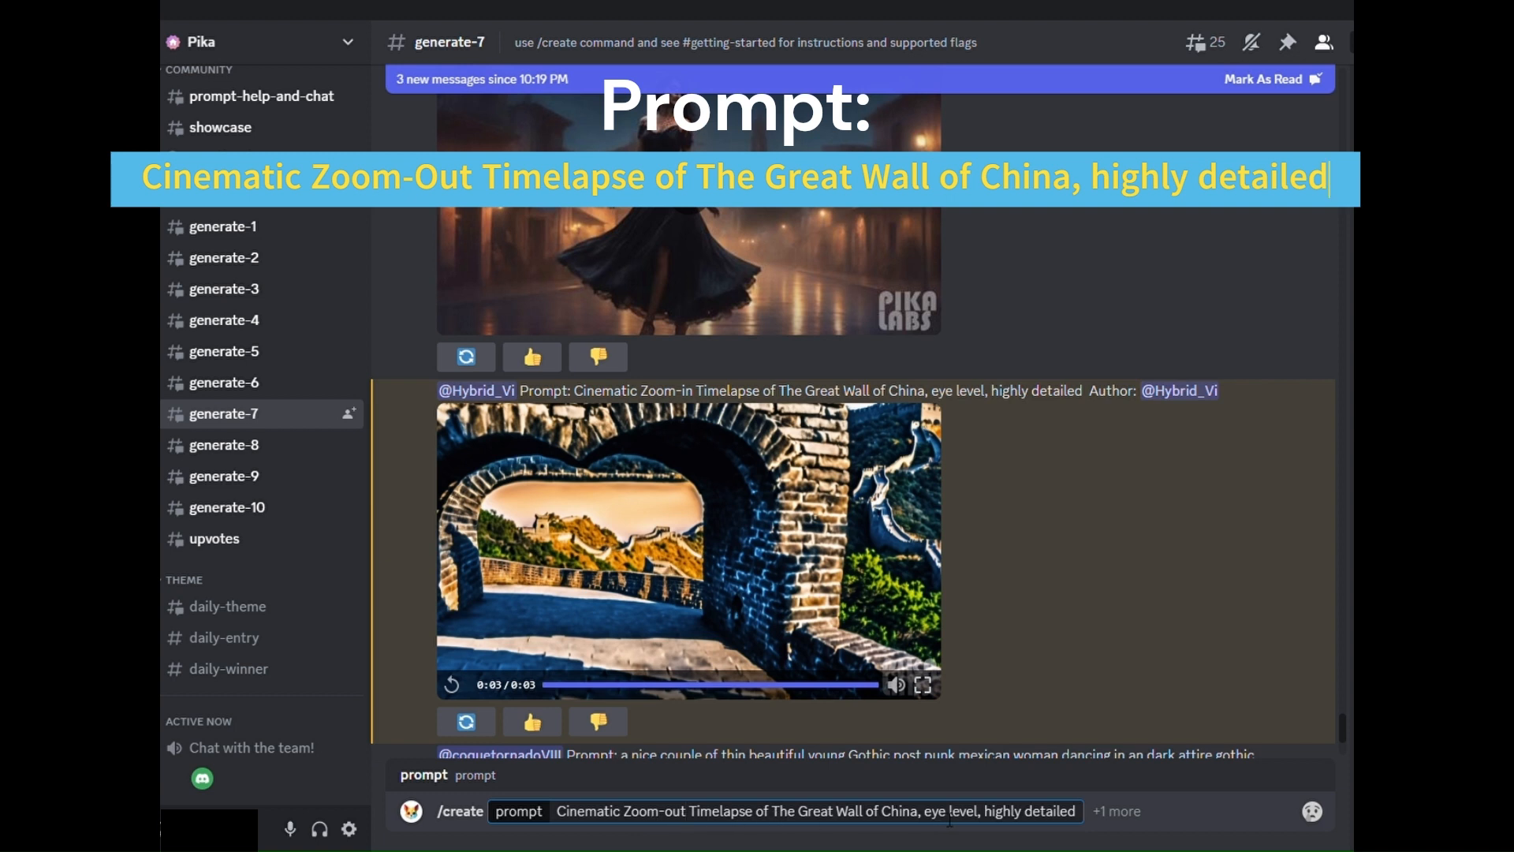
# - Remove "eye level" from the Great Wall zoom-out prompt and submit the command
pyautogui.click(979, 812)
pyautogui.press('BackSpace')
pyautogui.press('BackSpace')
pyautogui.press('BackSpace')
pyautogui.press('BackSpace')
pyautogui.press('BackSpace')
pyautogui.press('BackSpace')
pyautogui.press('BackSpace')
pyautogui.press('BackSpace')
pyautogui.press('BackSpace')
pyautogui.press('BackSpace')
pyautogui.press('BackSpace')
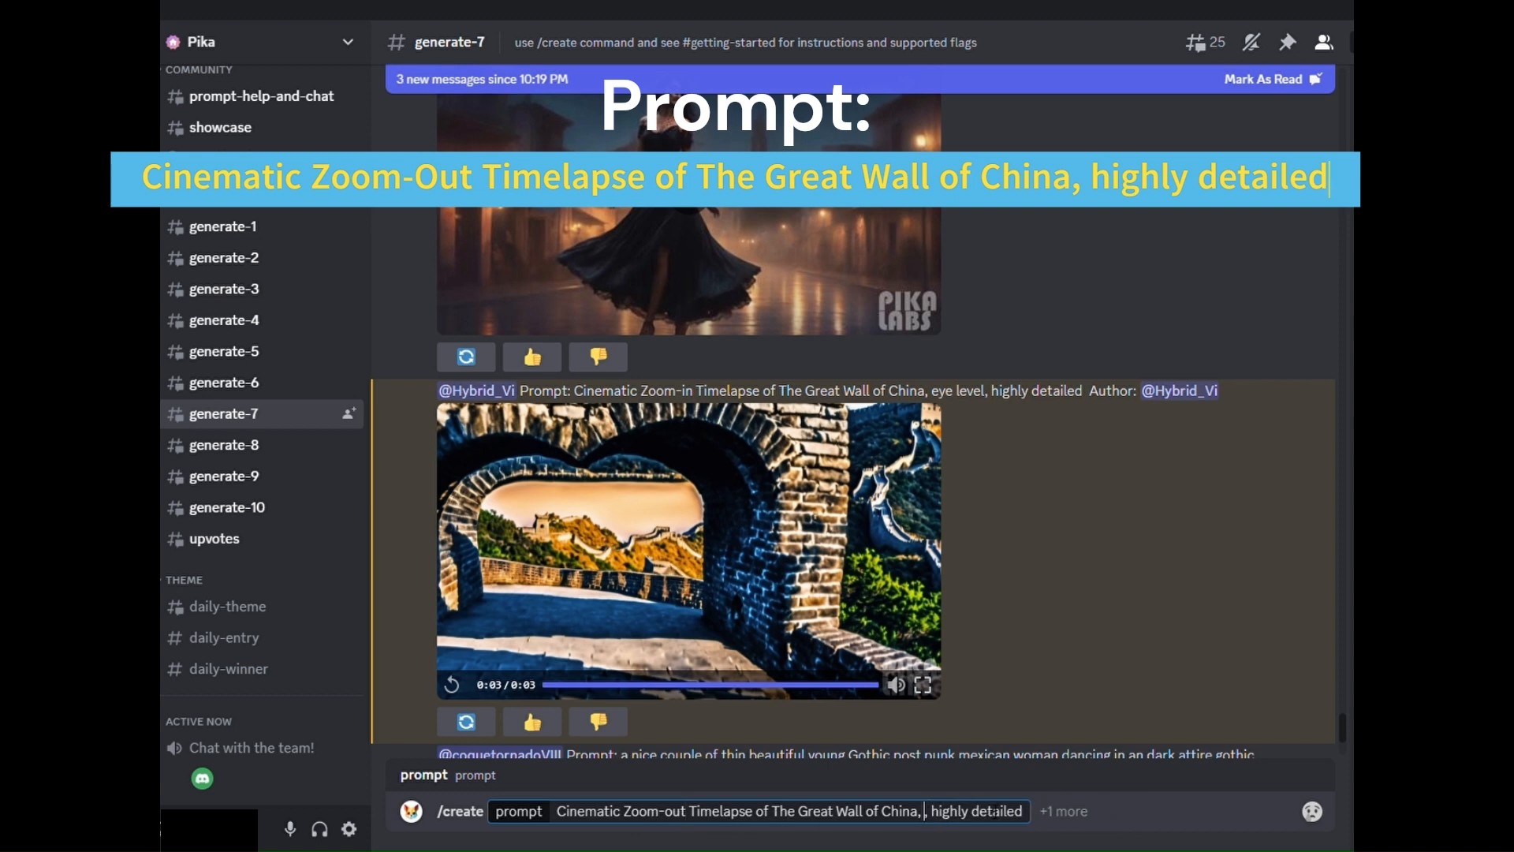
pyautogui.click(1028, 803)
pyautogui.press('Return')
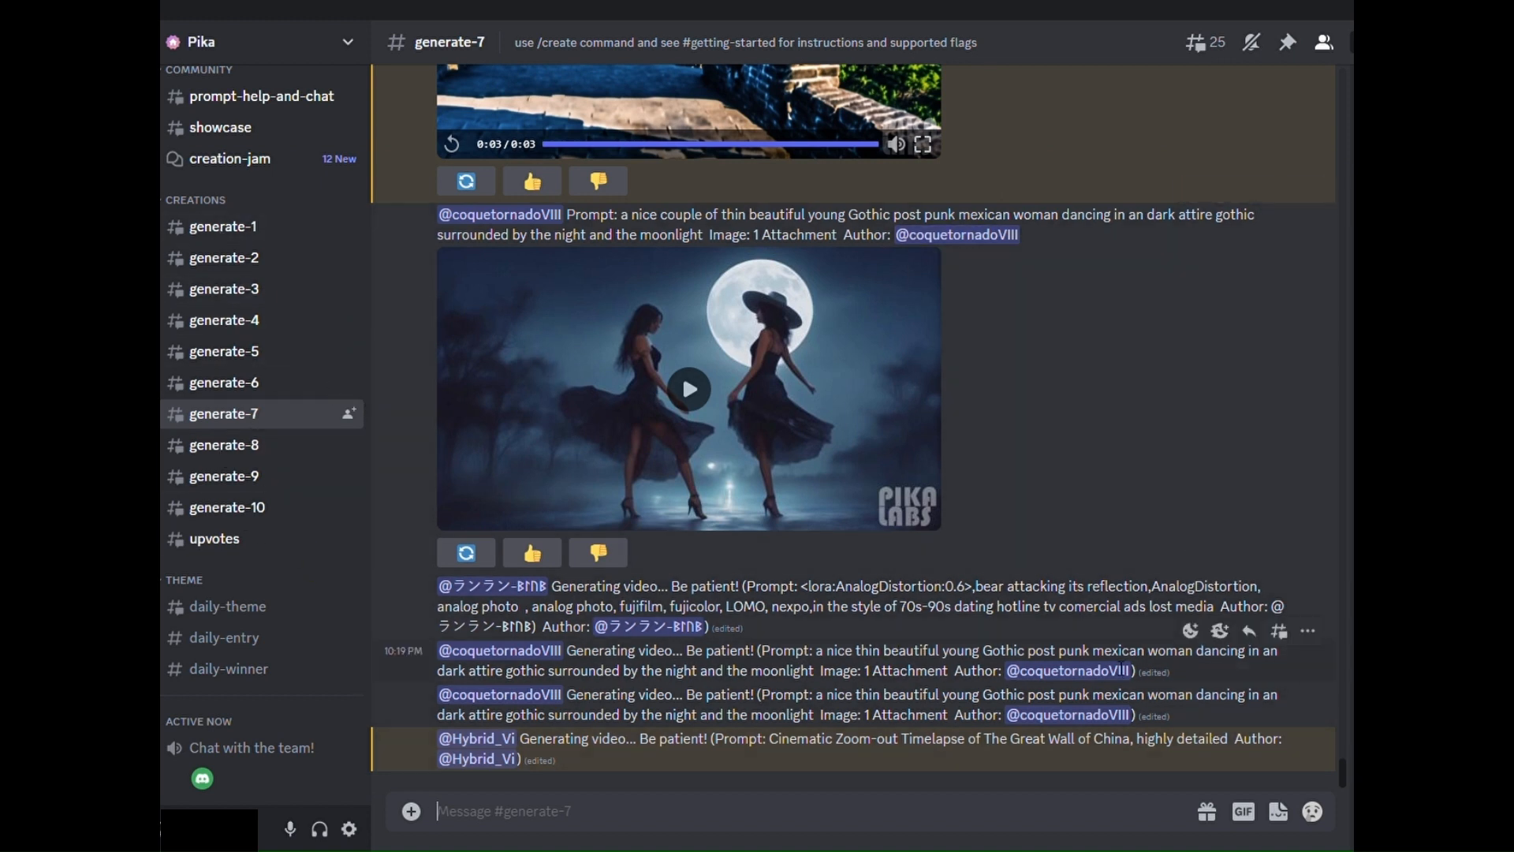
# - Play the generated zoom-out timelapse video of the Great Wall of China
pyautogui.moveTo(274, 505)
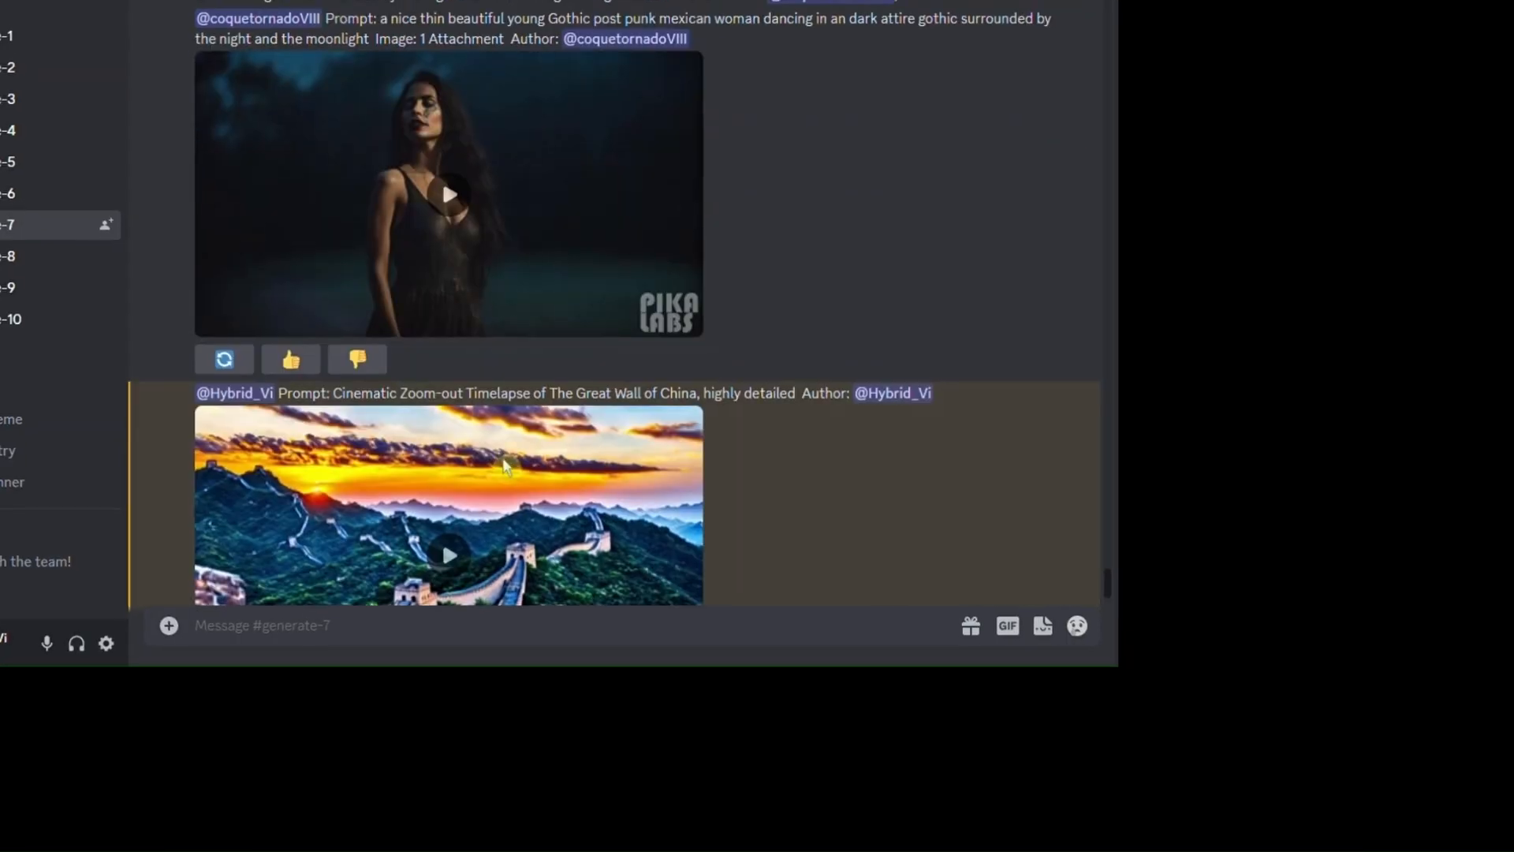
pyautogui.scroll(-2, 504, 466)
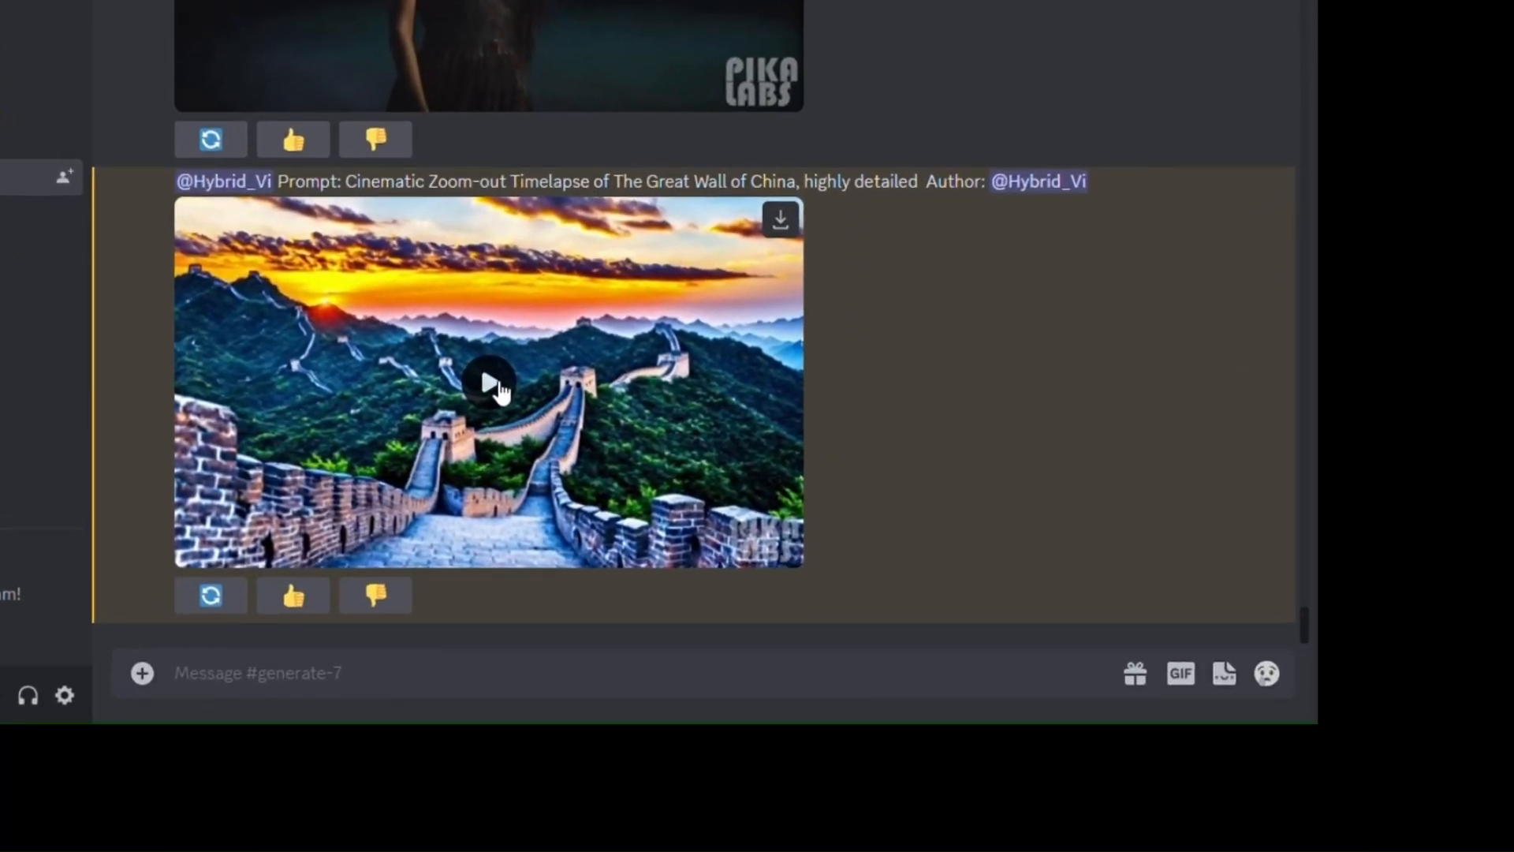
pyautogui.click(514, 381)
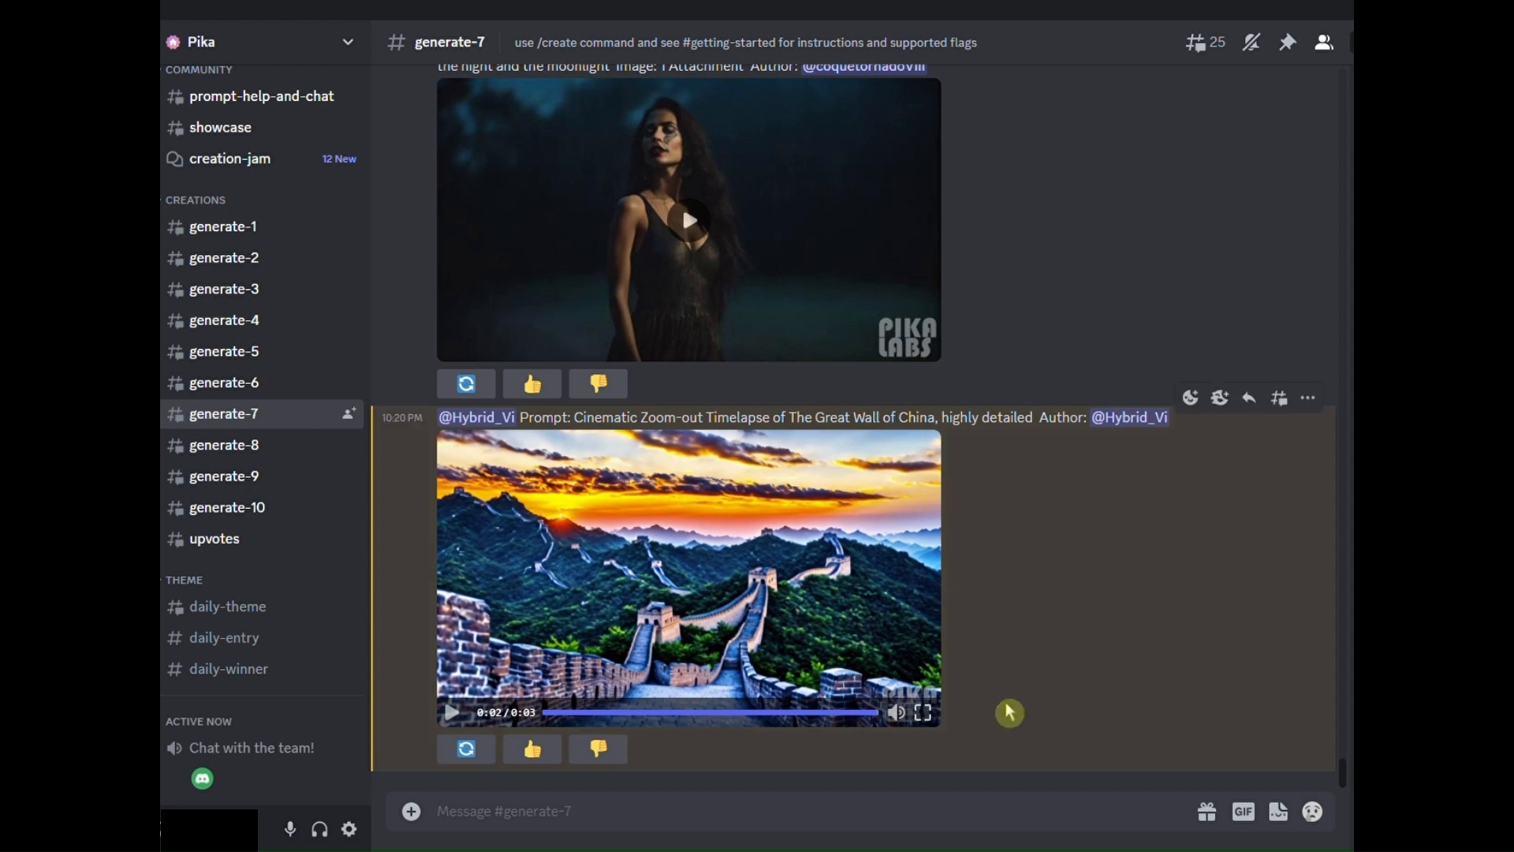
pyautogui.scroll(5, 1007, 710)
pyautogui.scroll(-5, 1104, 699)
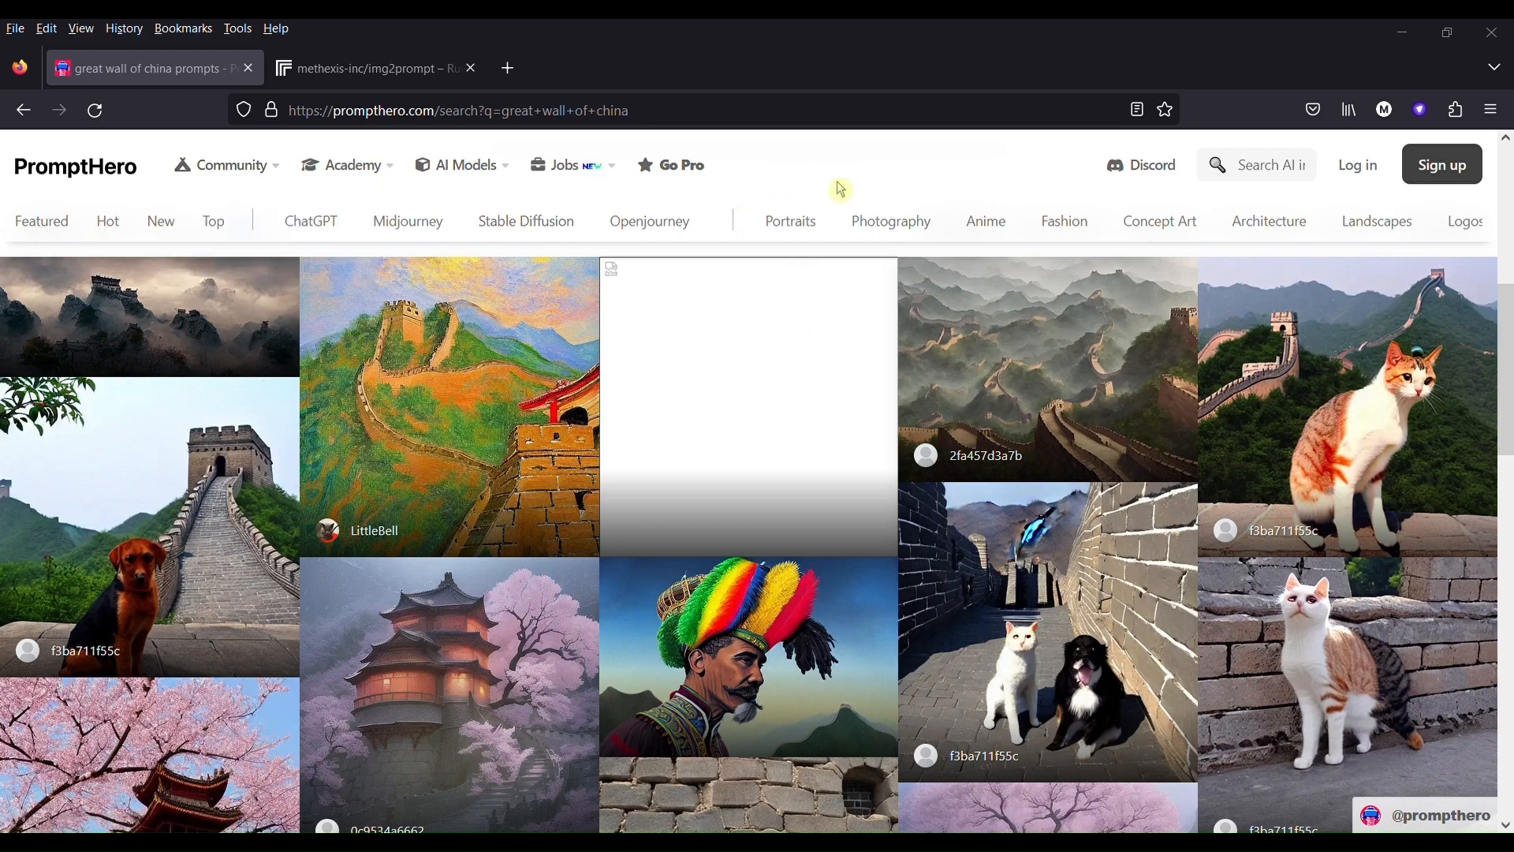
# - Check the "great wall of china" search on PromptHero and browse its images
pyautogui.scroll(4, 781, 241)
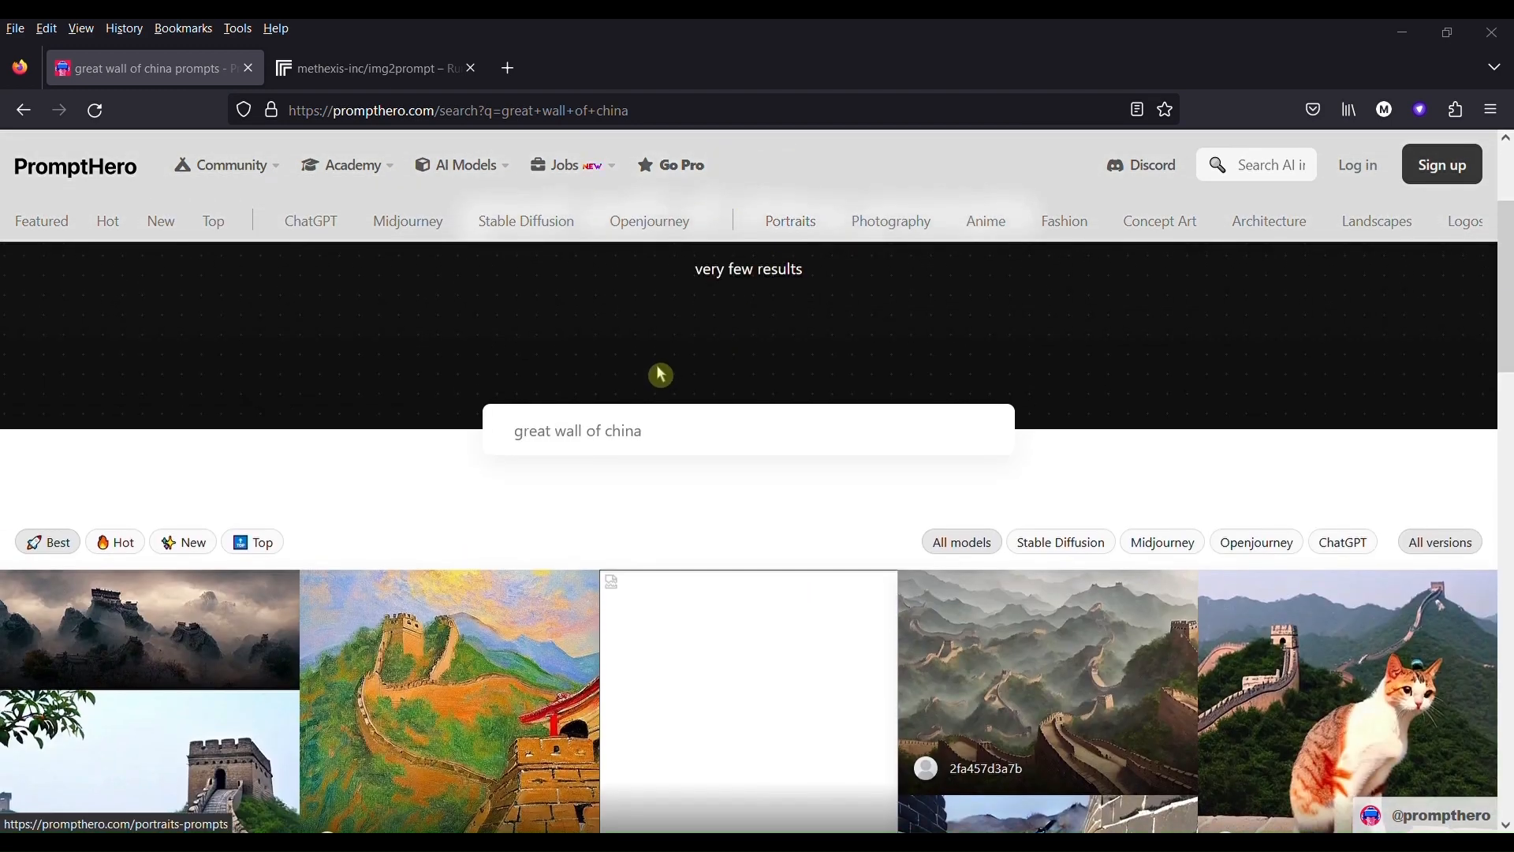
pyautogui.moveTo(666, 442); pyautogui.dragTo(508, 438)
pyautogui.click(771, 448)
pyautogui.scroll(-4, 738, 474)
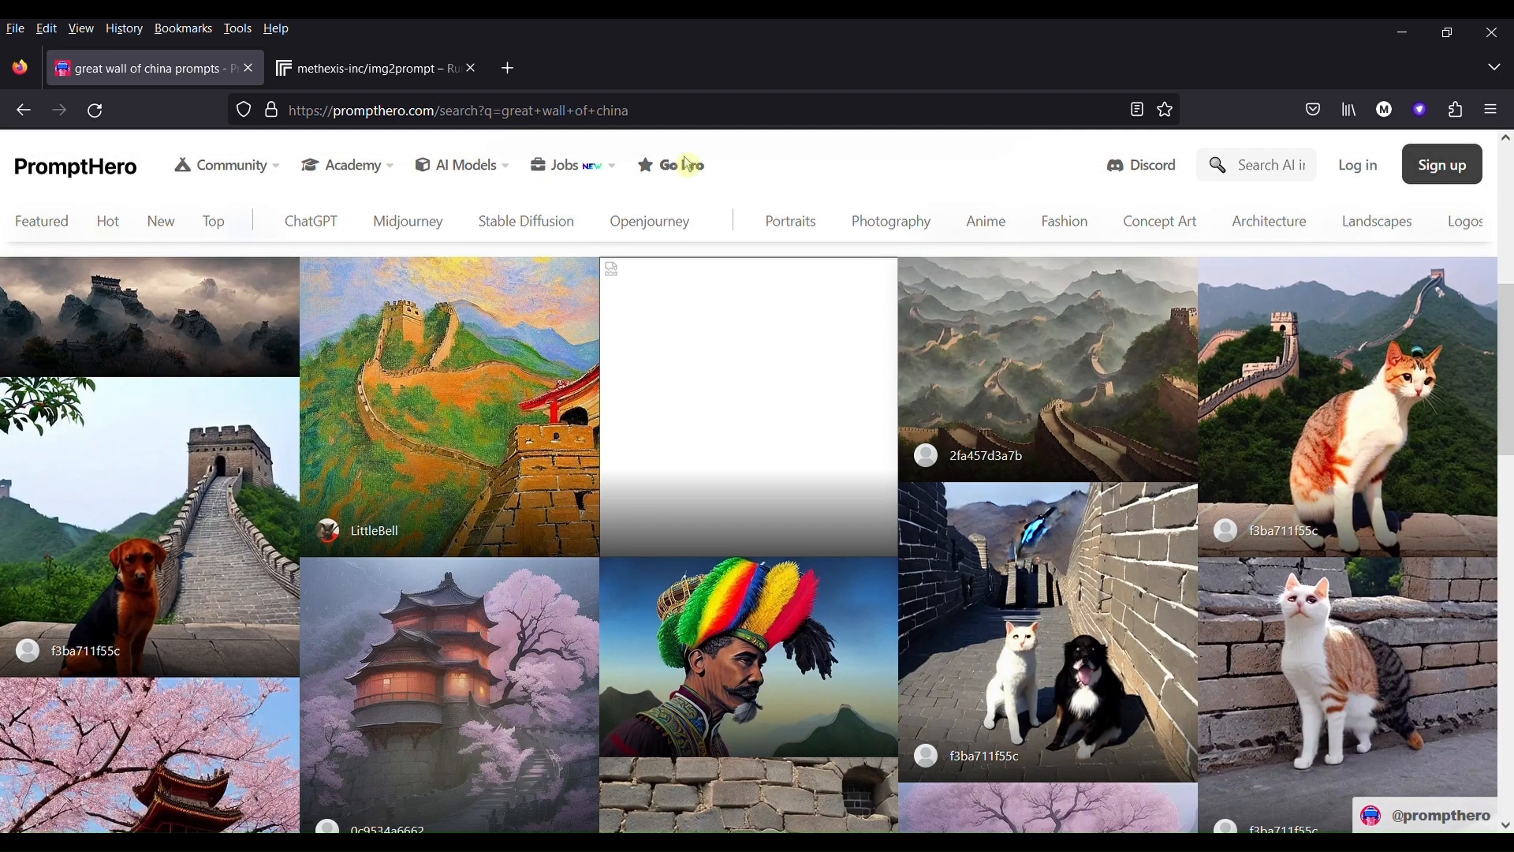
# - Open the misty Great Wall image with the "advanced high technology version" prompt and copy its full prompt
pyautogui.click(1023, 341)
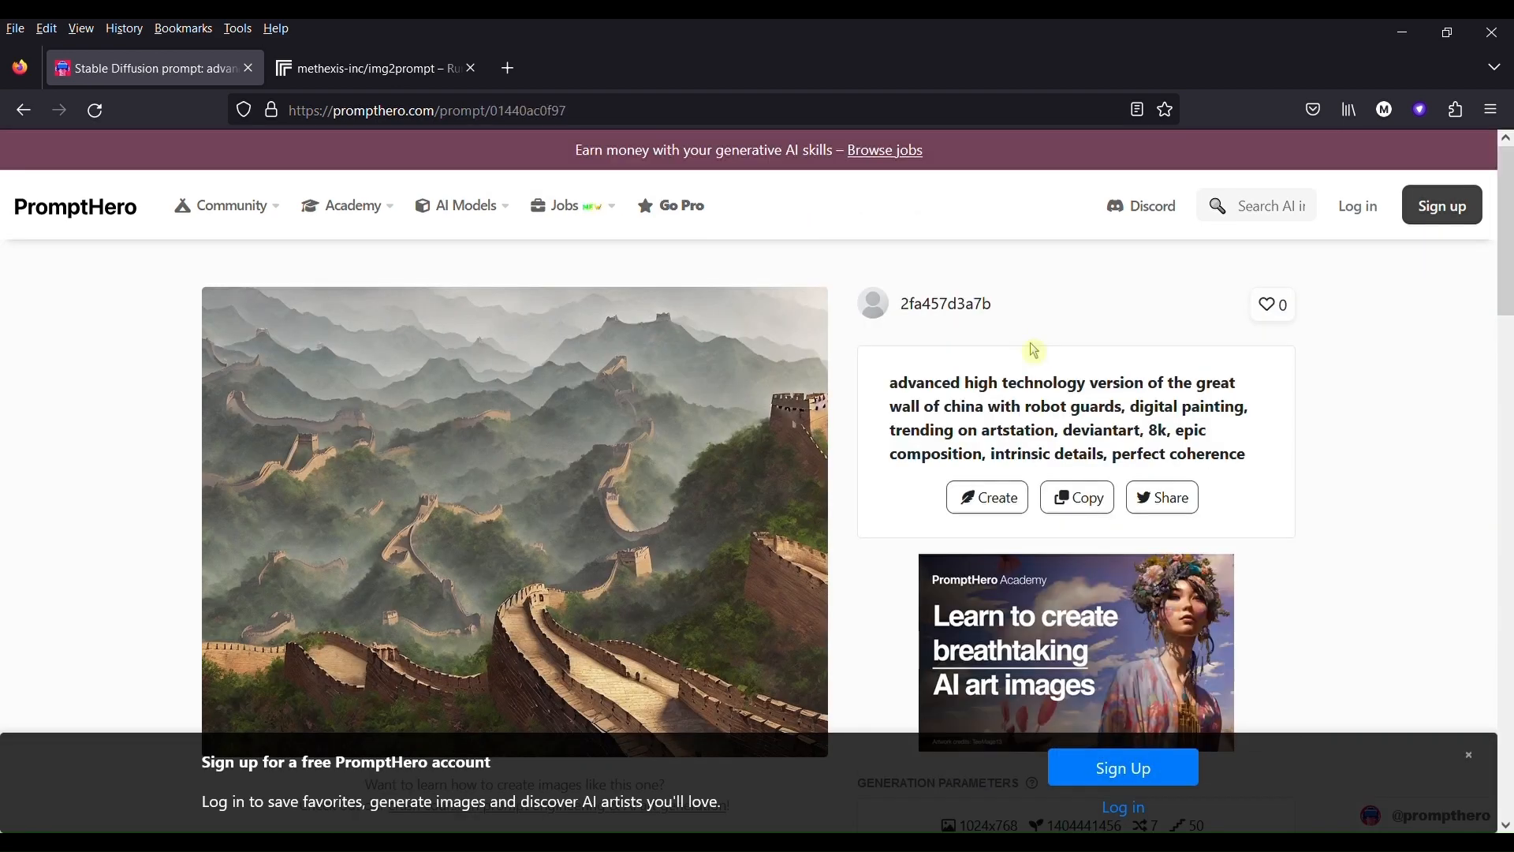
pyautogui.moveTo(1057, 407); pyautogui.dragTo(889, 386)
pyautogui.click(889, 392)
pyautogui.click(1080, 513)
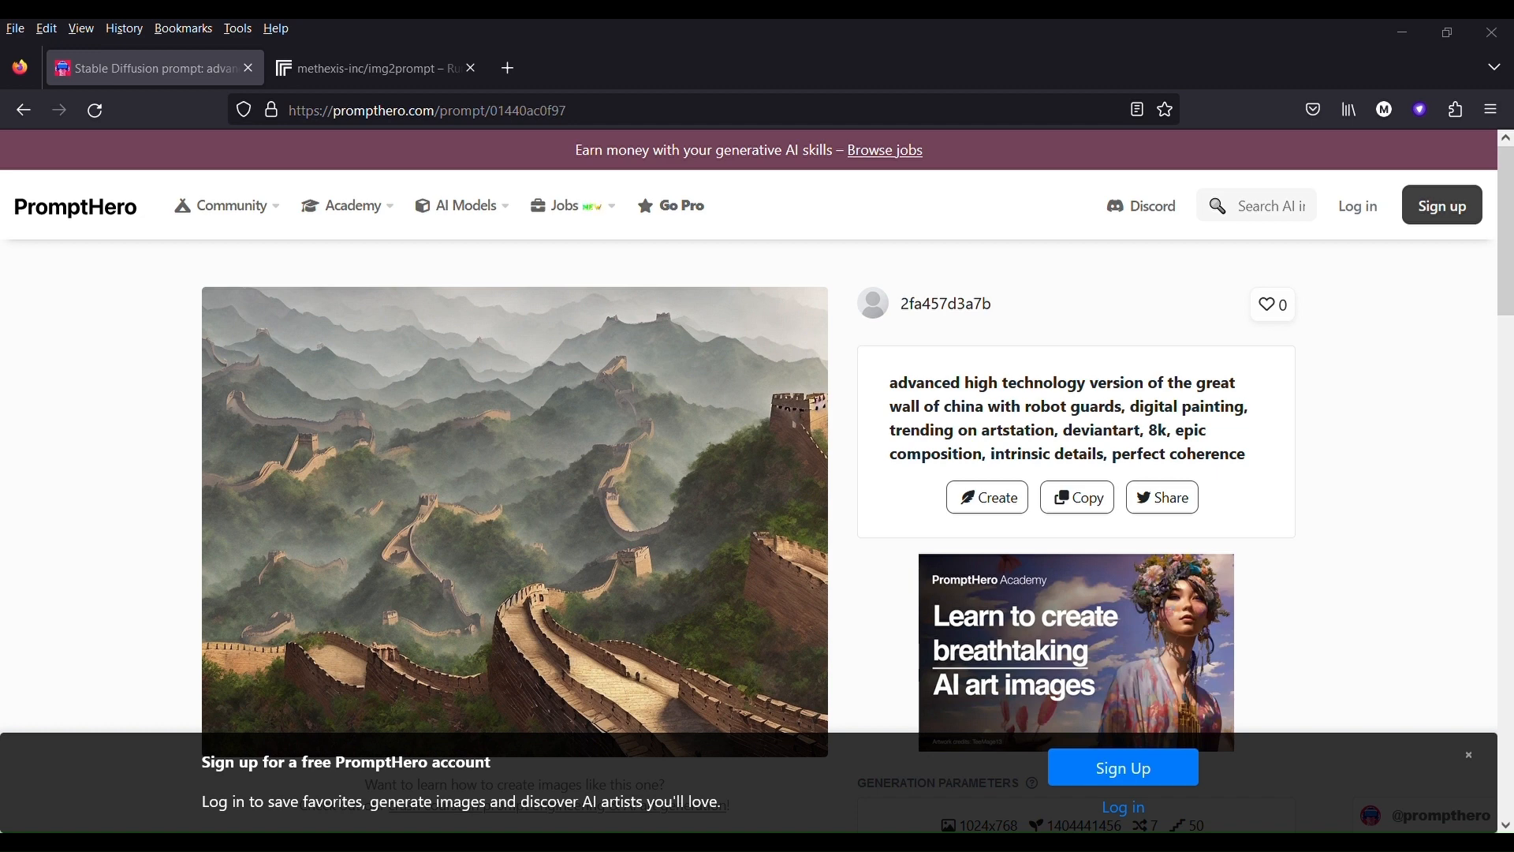
# - Switch to the methexis-inc/img2prompt page on Replicate and view the prompt produced from the Great Wall photo
pyautogui.click(323, 67)
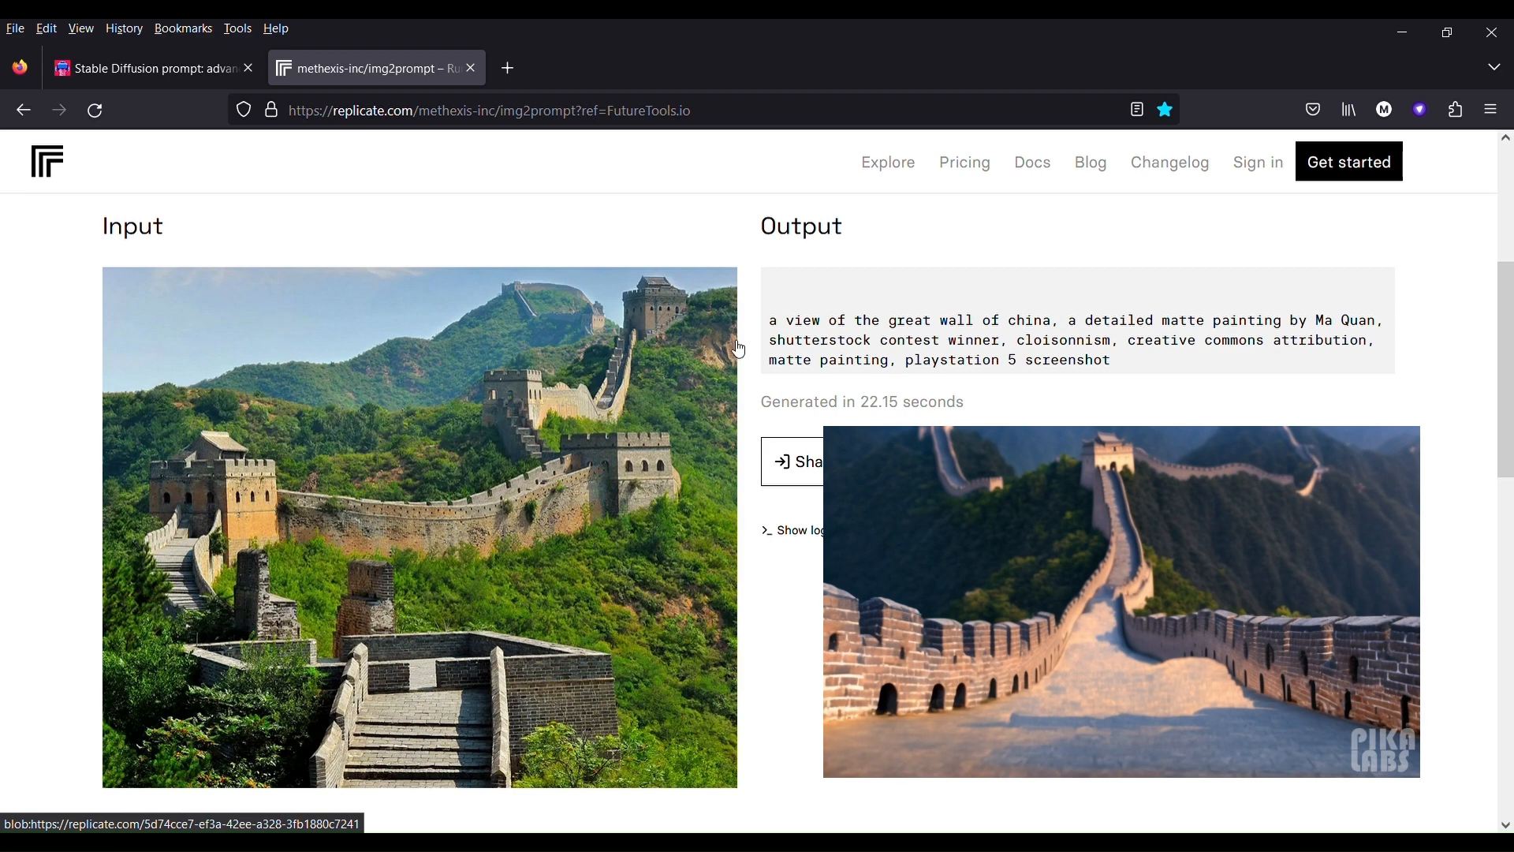
# - Highlight the full Great Wall prompt in the img2prompt output to examine its wording
pyautogui.moveTo(769, 320); pyautogui.dragTo(1173, 376)
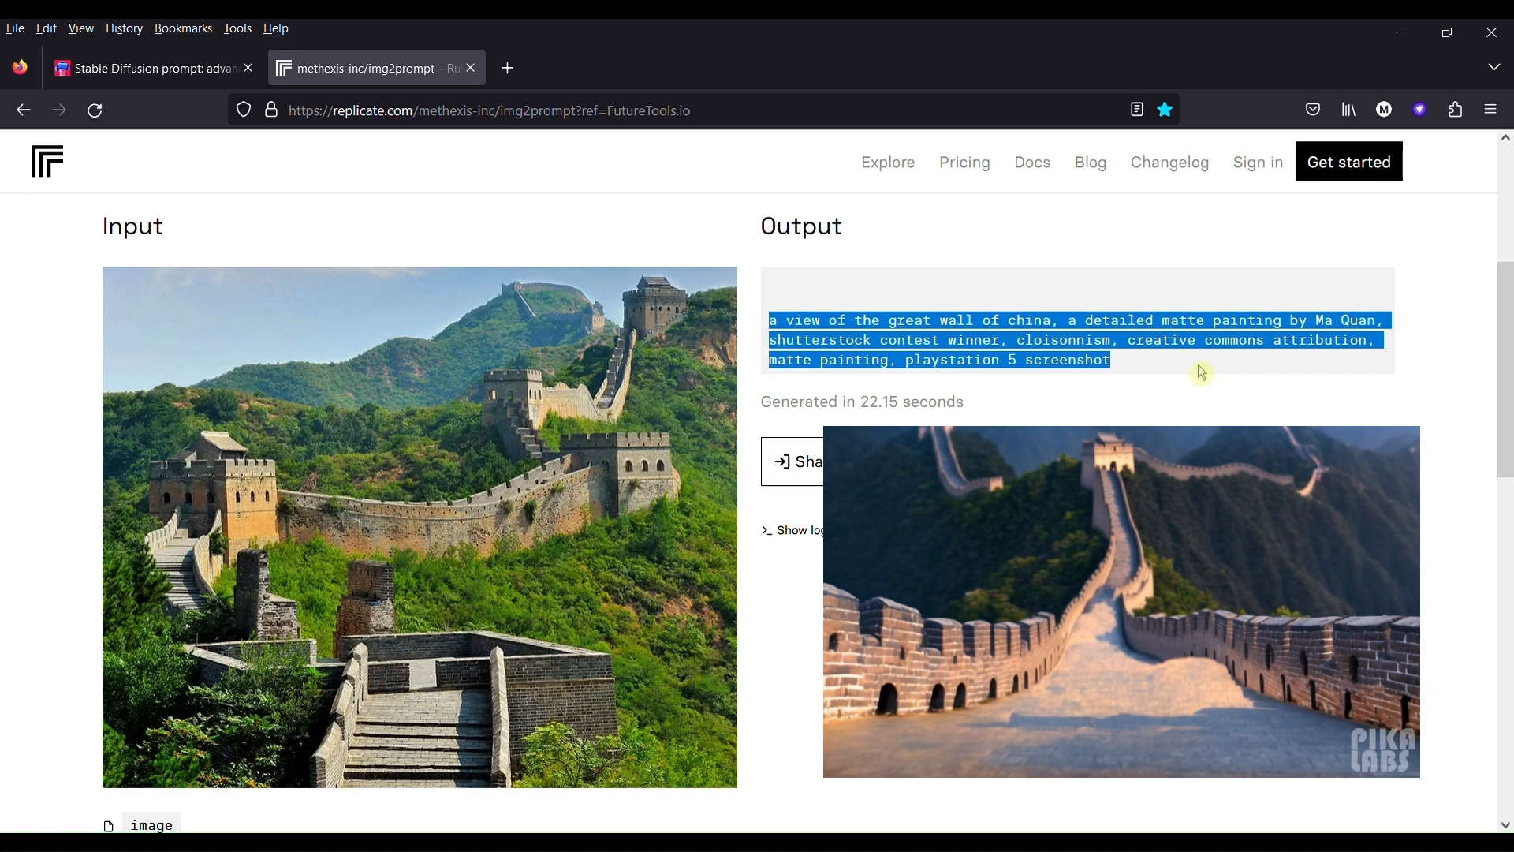
pyautogui.hotkey('alt', 'Tab')
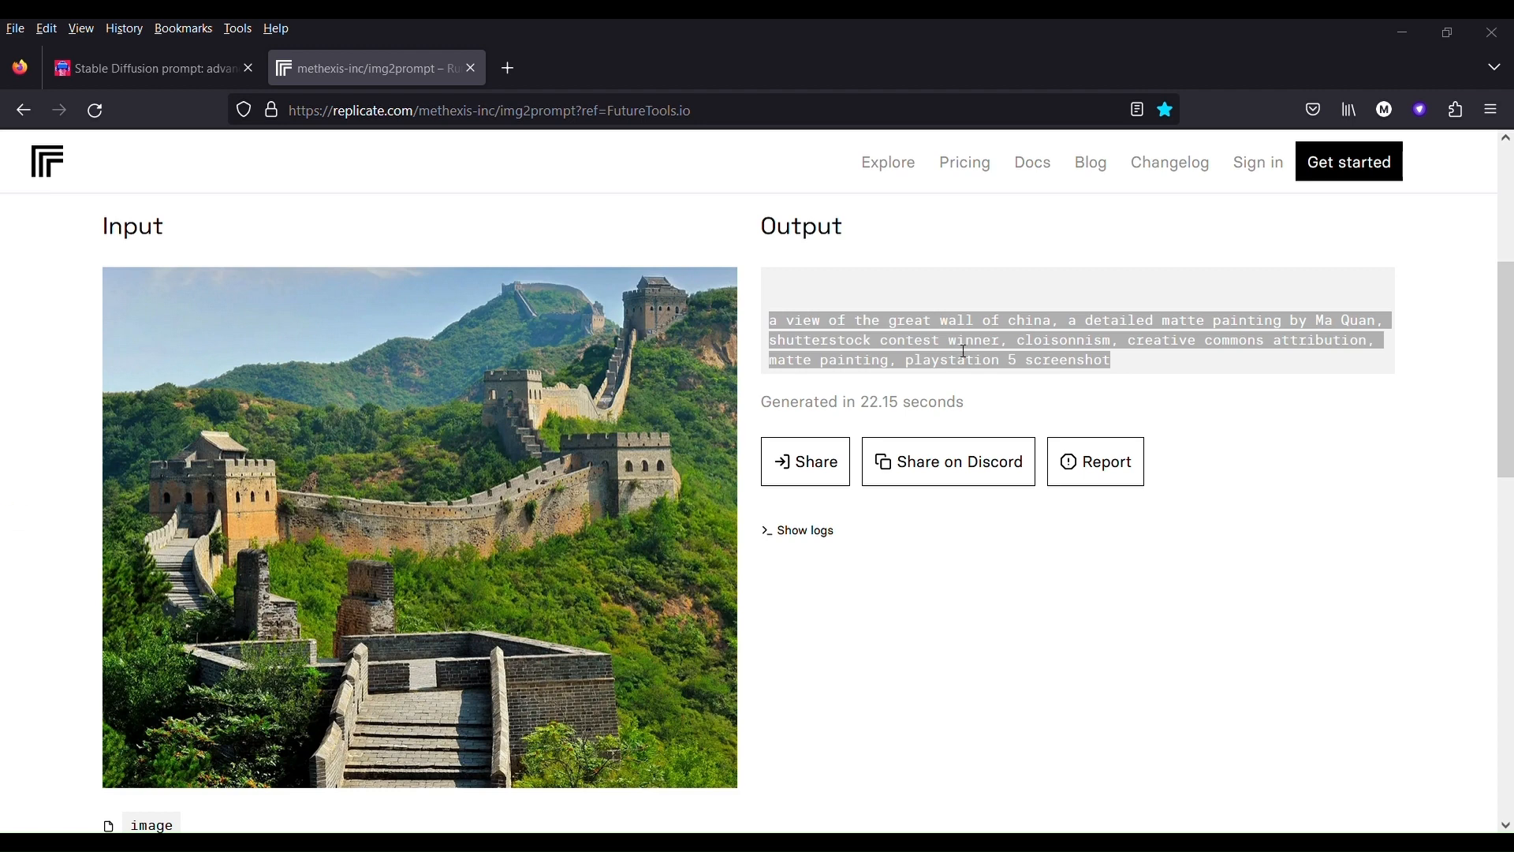
pyautogui.click(510, 191)
# - Return to the PromptHero page of the misty Great Wall image and dismiss the free-account sign-up banner
pyautogui.click(172, 71)
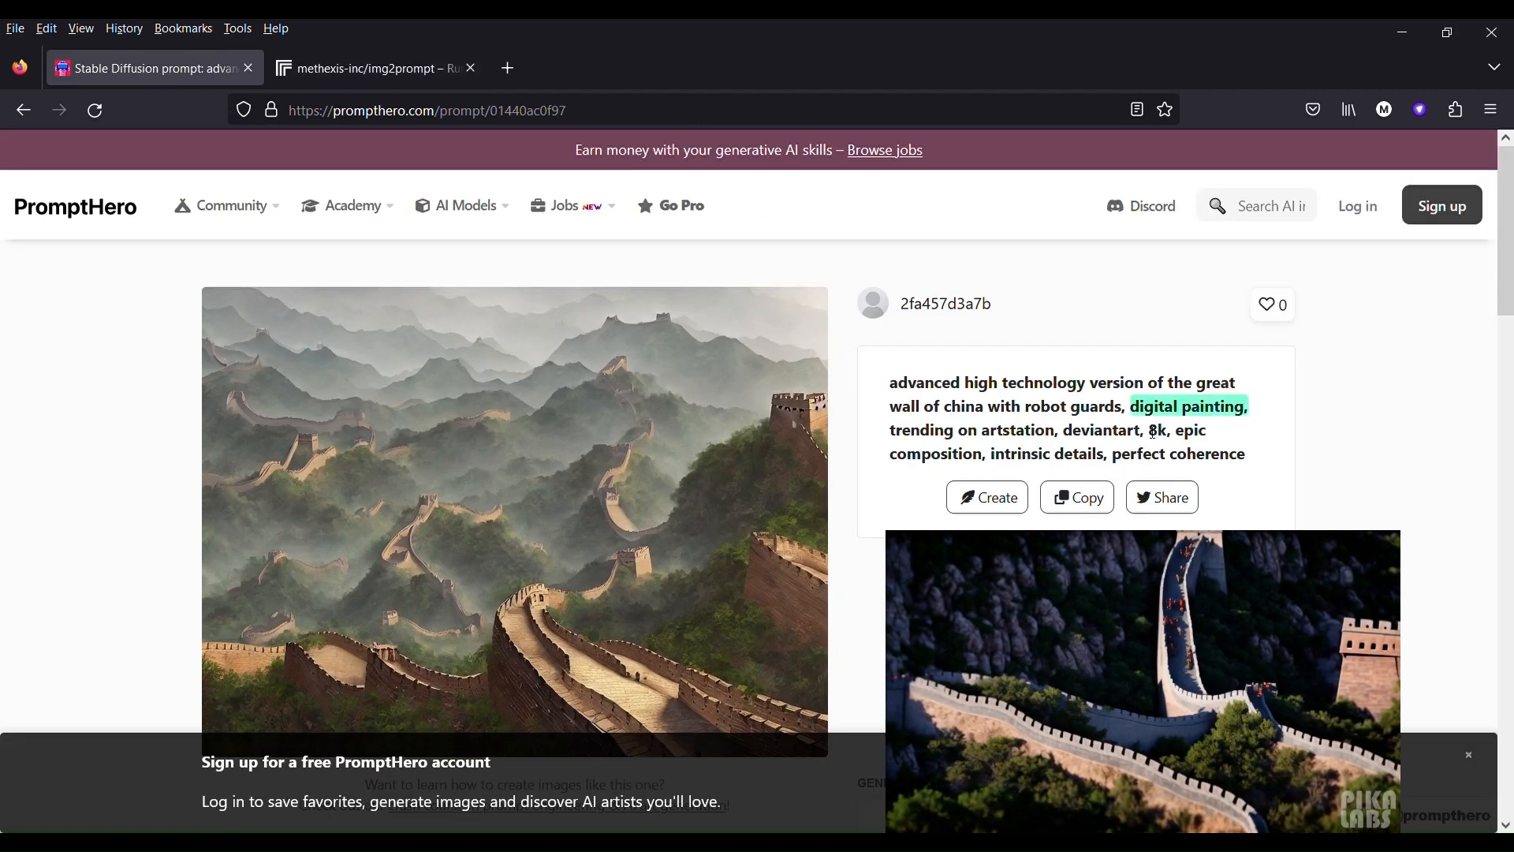
pyautogui.click(1469, 755)
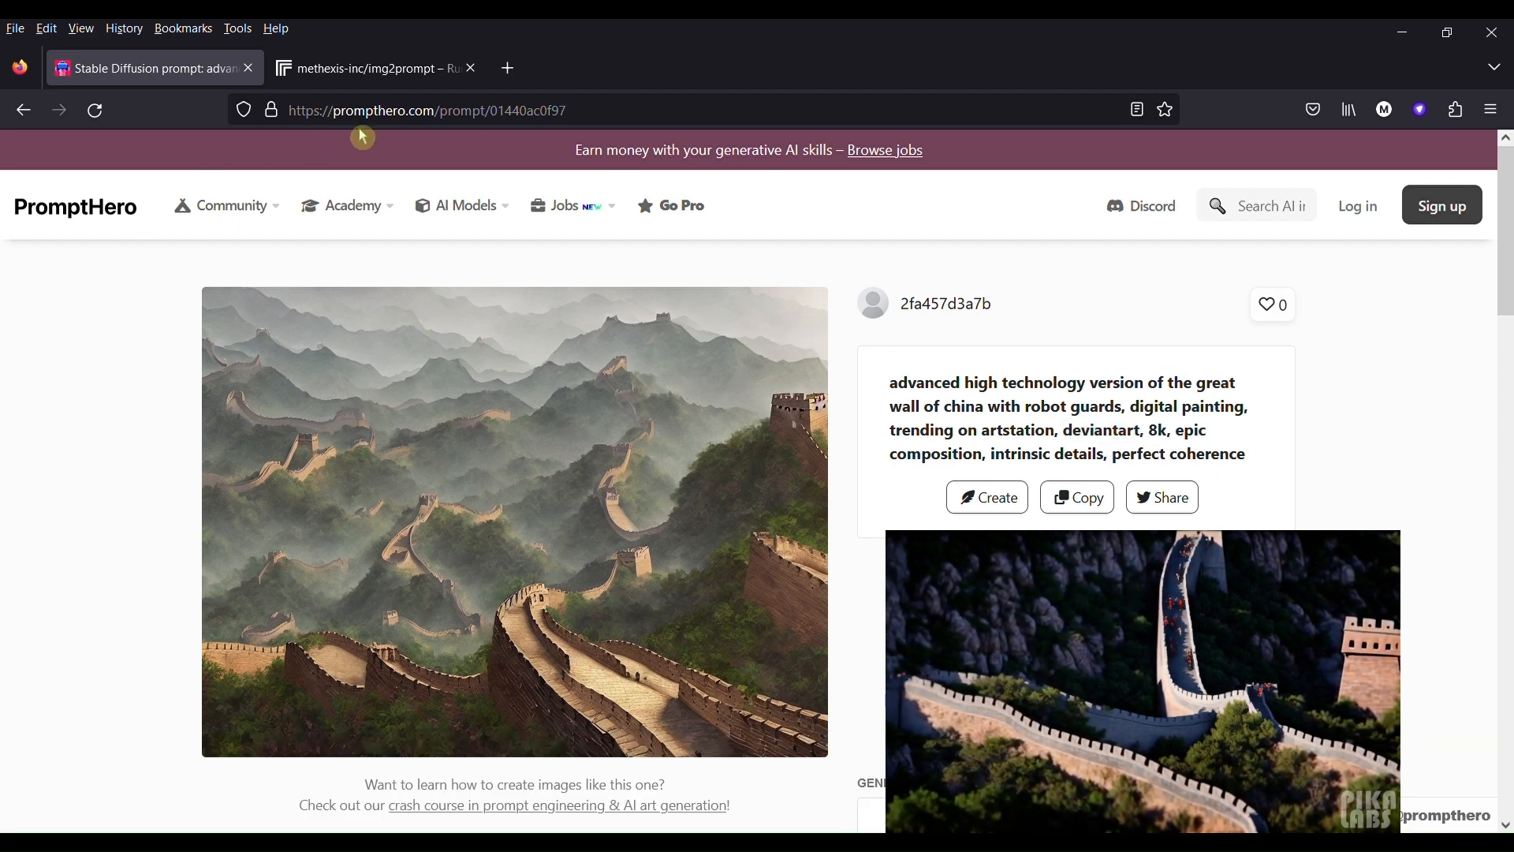
# - Review the img2prompt page with the Great Wall photo once more and go back to the PromptHero prompt page
pyautogui.click(389, 69)
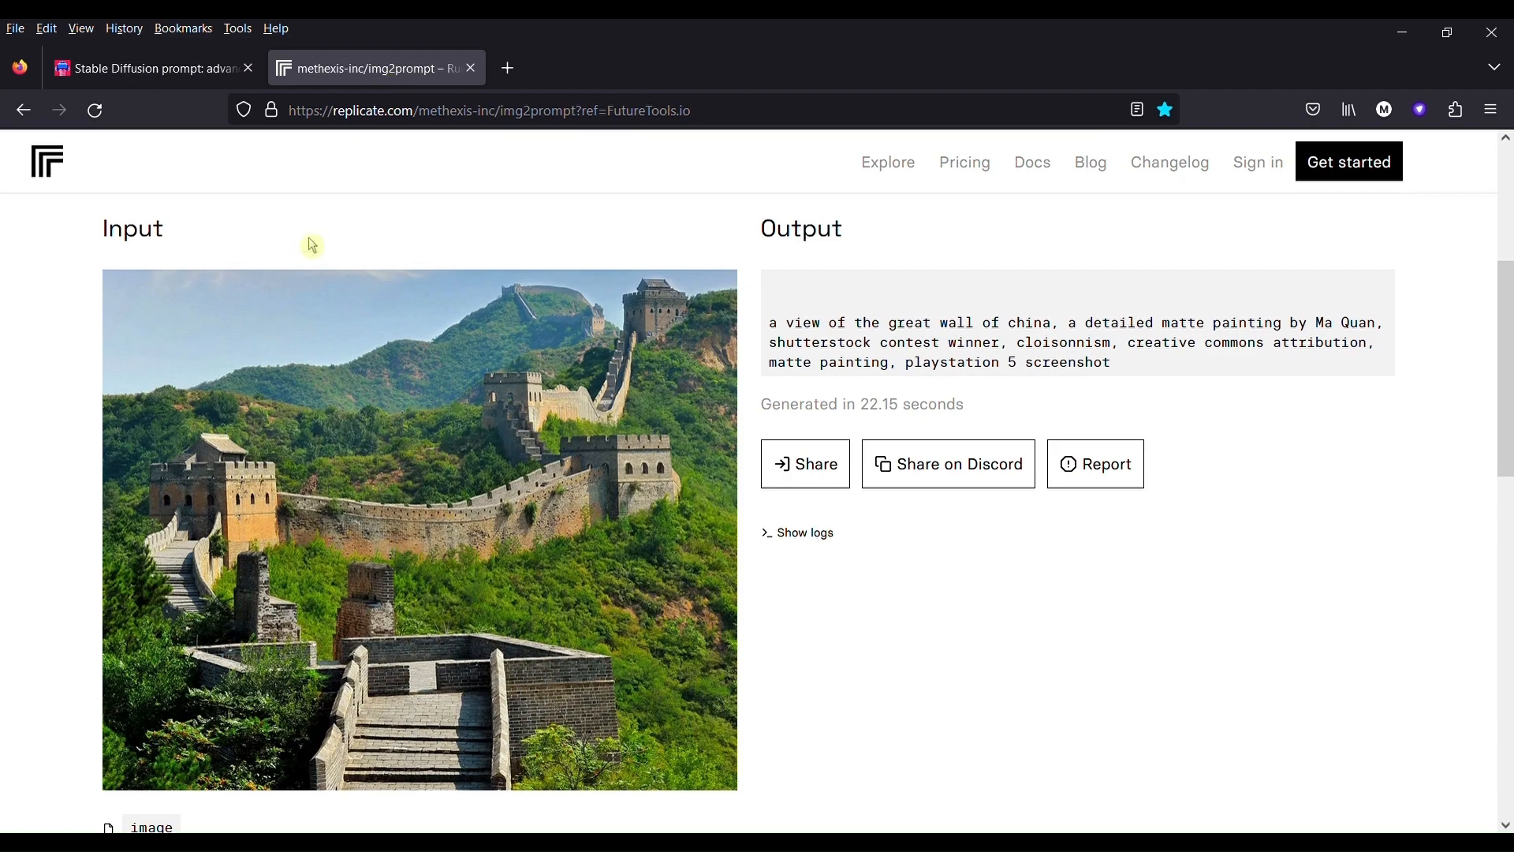
pyautogui.scroll(3, 311, 243)
pyautogui.scroll(-3, 300, 213)
pyautogui.click(165, 71)
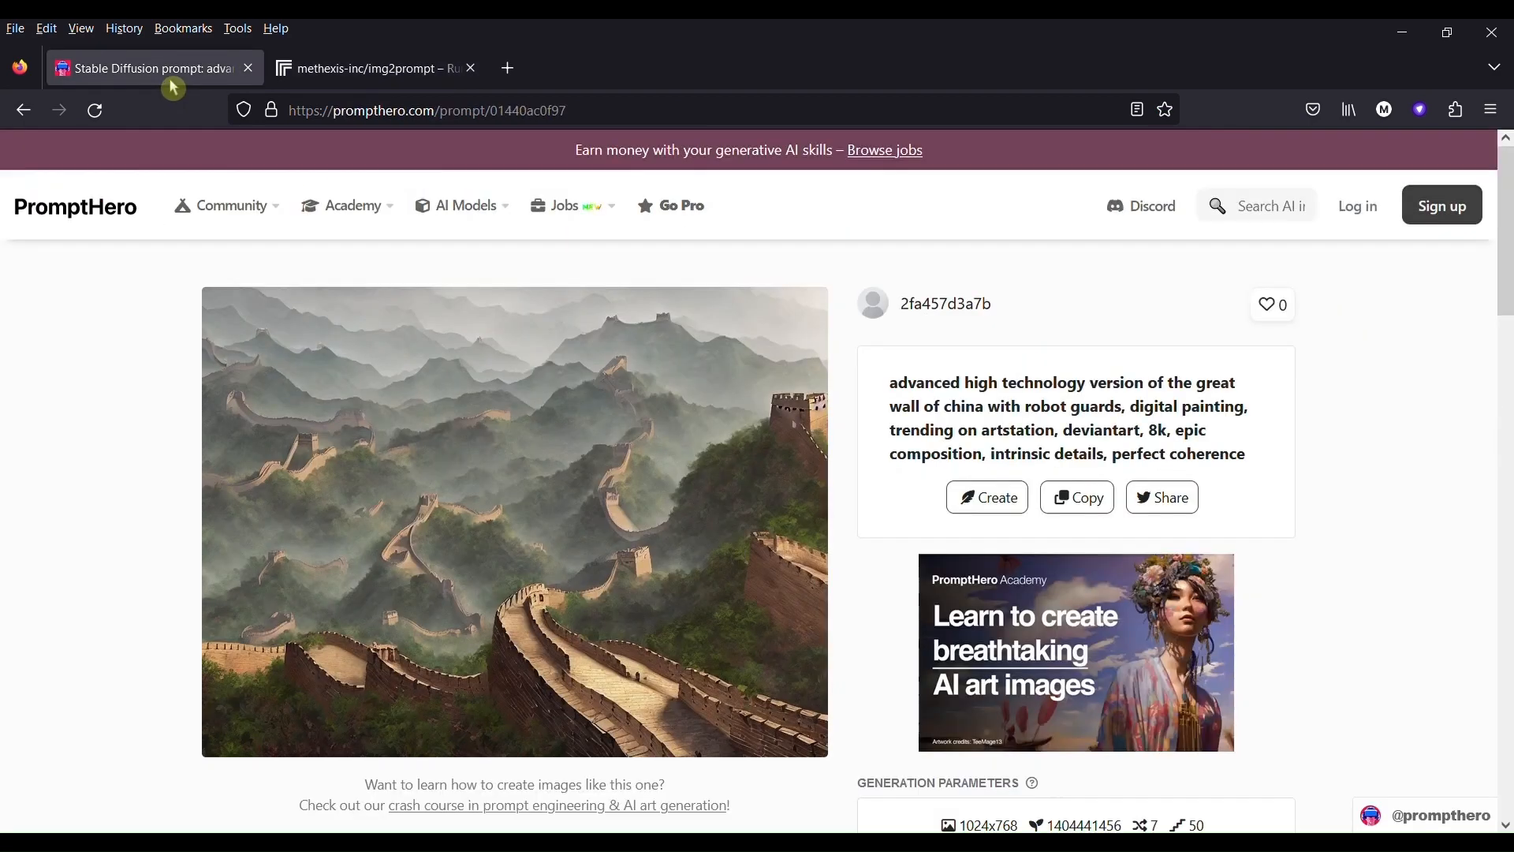
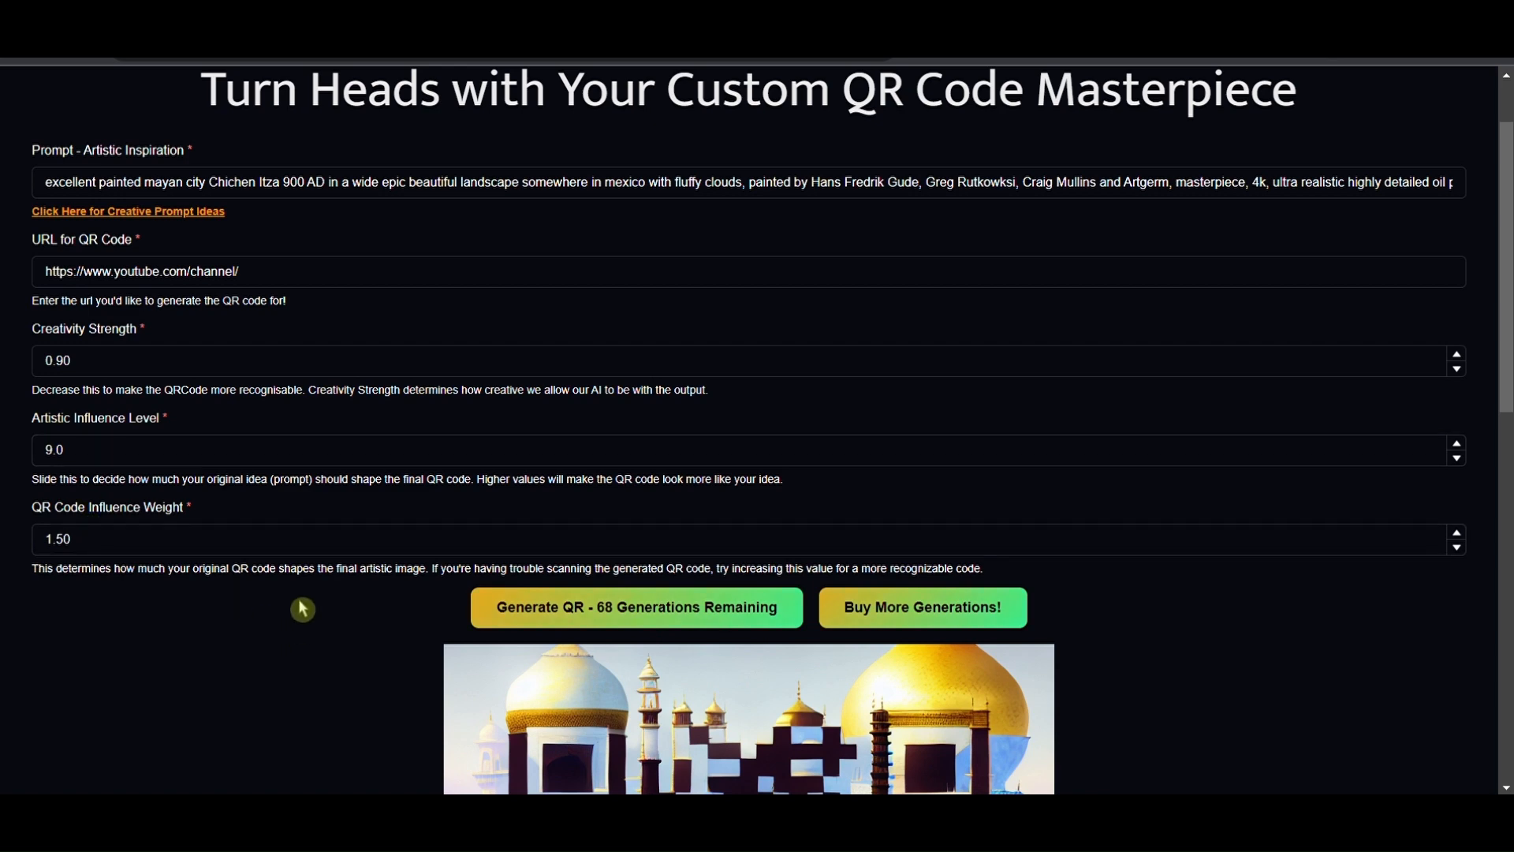
# - Review the current QR code in QR Craft and generate a new one from the Mayan city Chichen Itza prompt
pyautogui.scroll(-3, 303, 609)
pyautogui.scroll(-2, 291, 569)
pyautogui.scroll(-1, 315, 485)
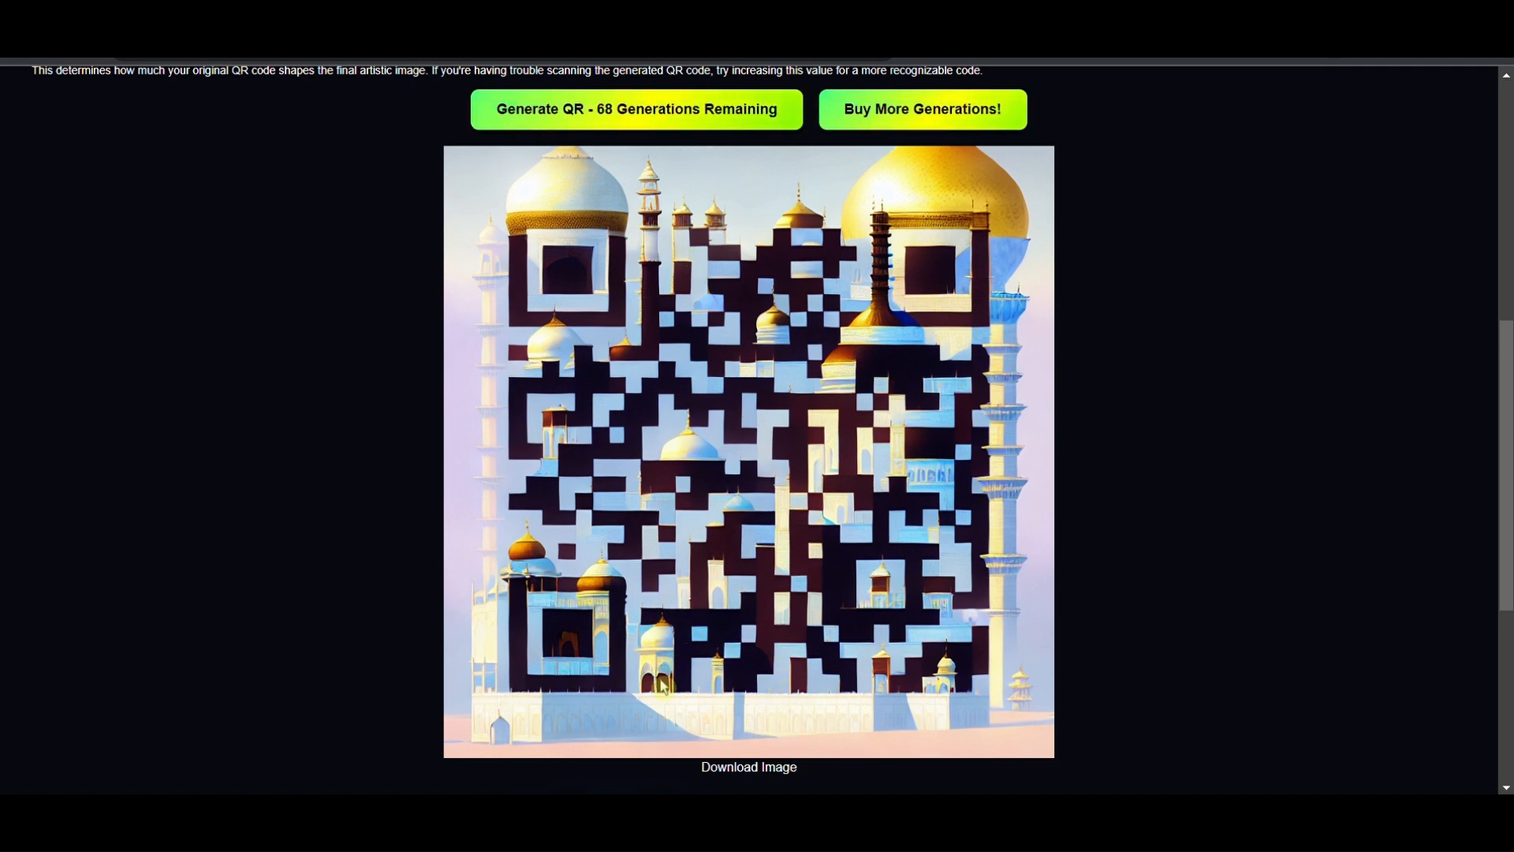
pyautogui.scroll(4, 1108, 558)
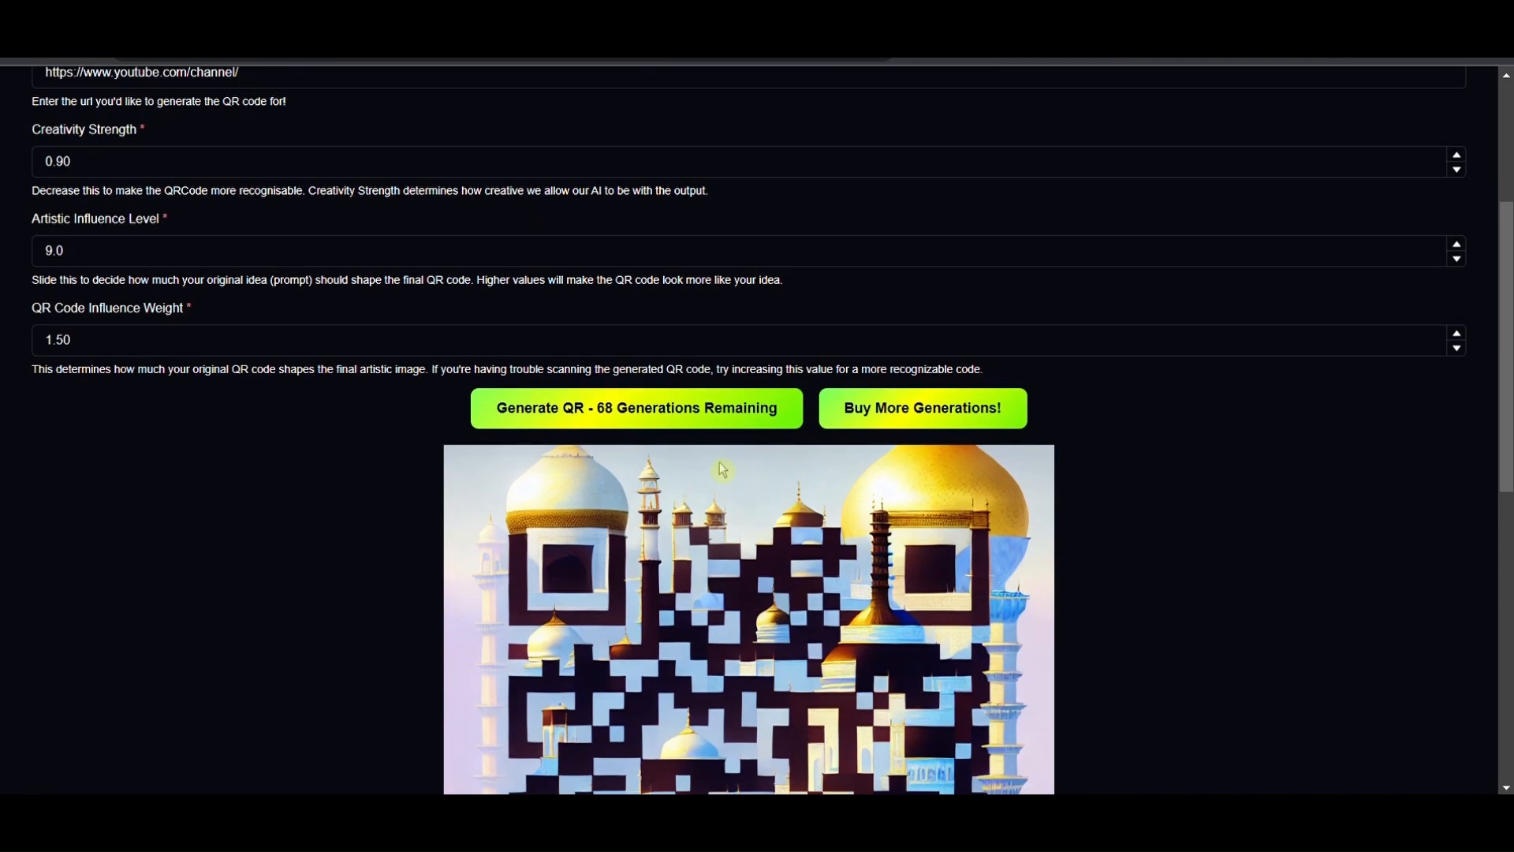
pyautogui.scroll(4, 509, 426)
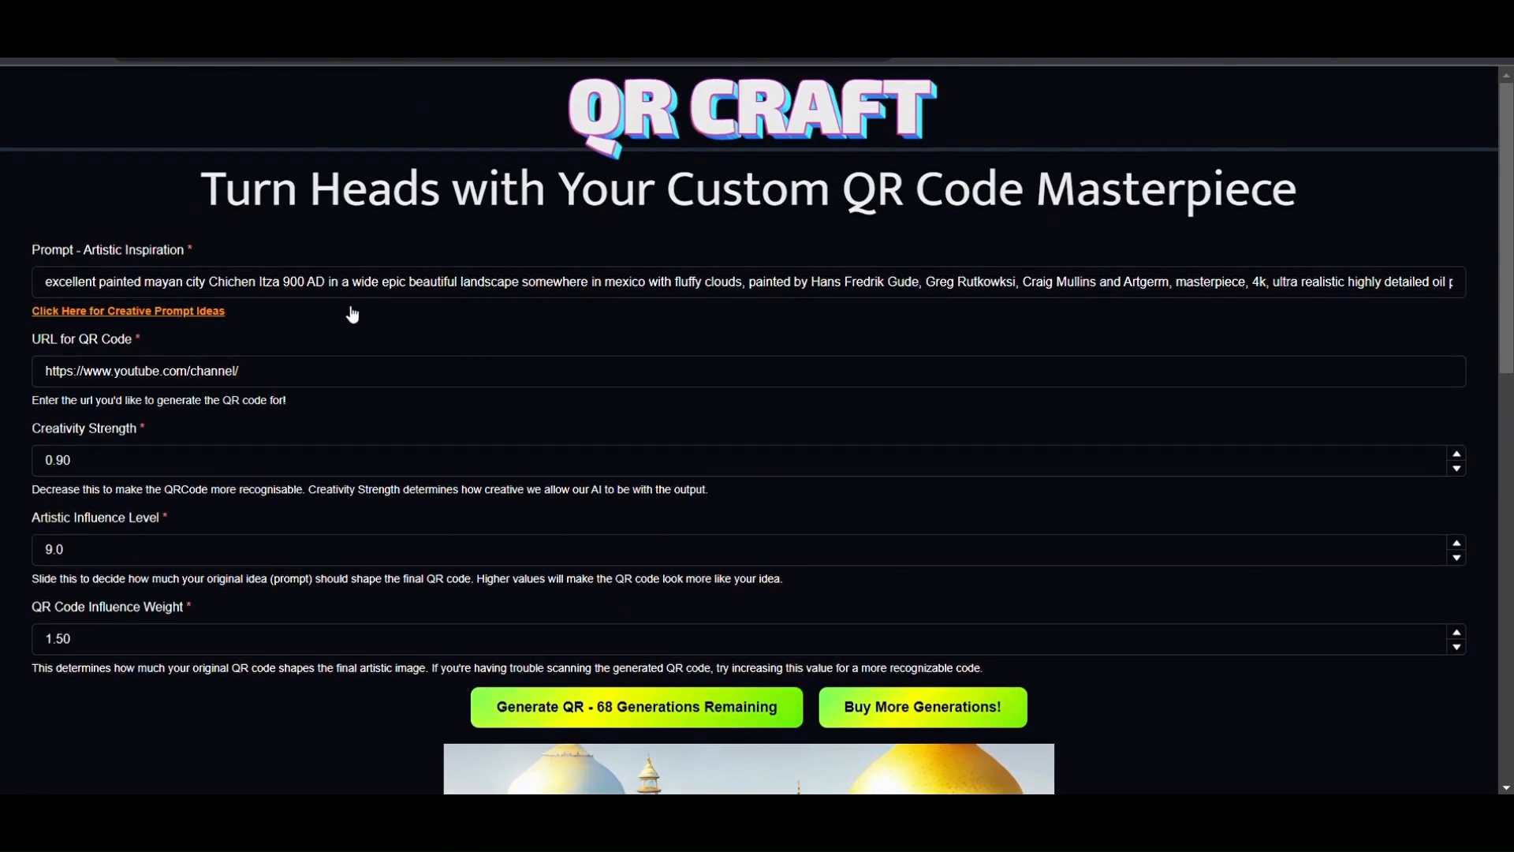
pyautogui.scroll(-3, 378, 328)
pyautogui.click(560, 497)
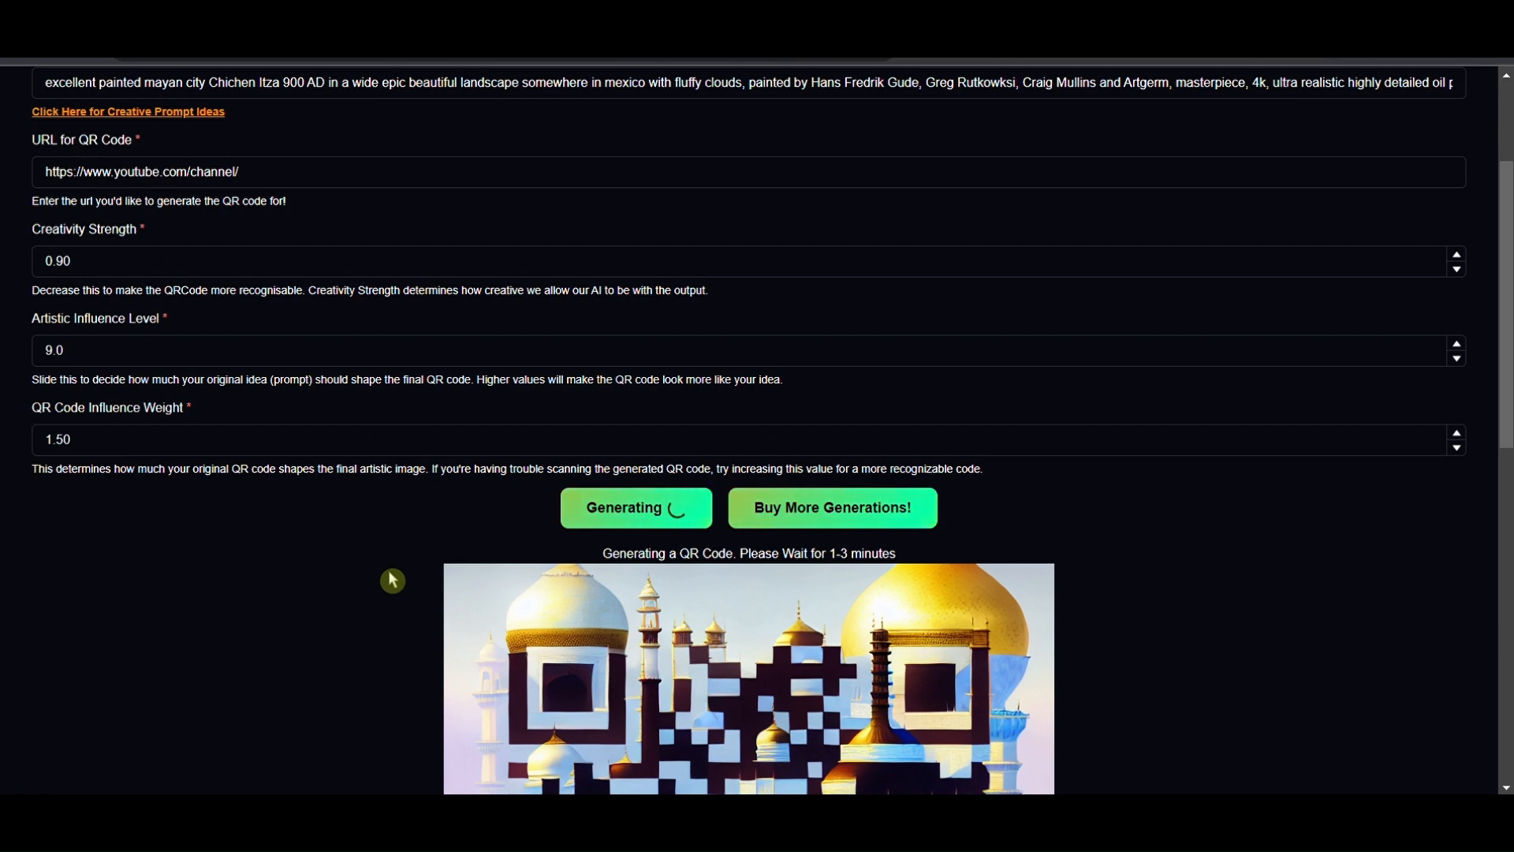
pyautogui.scroll(-6, 280, 578)
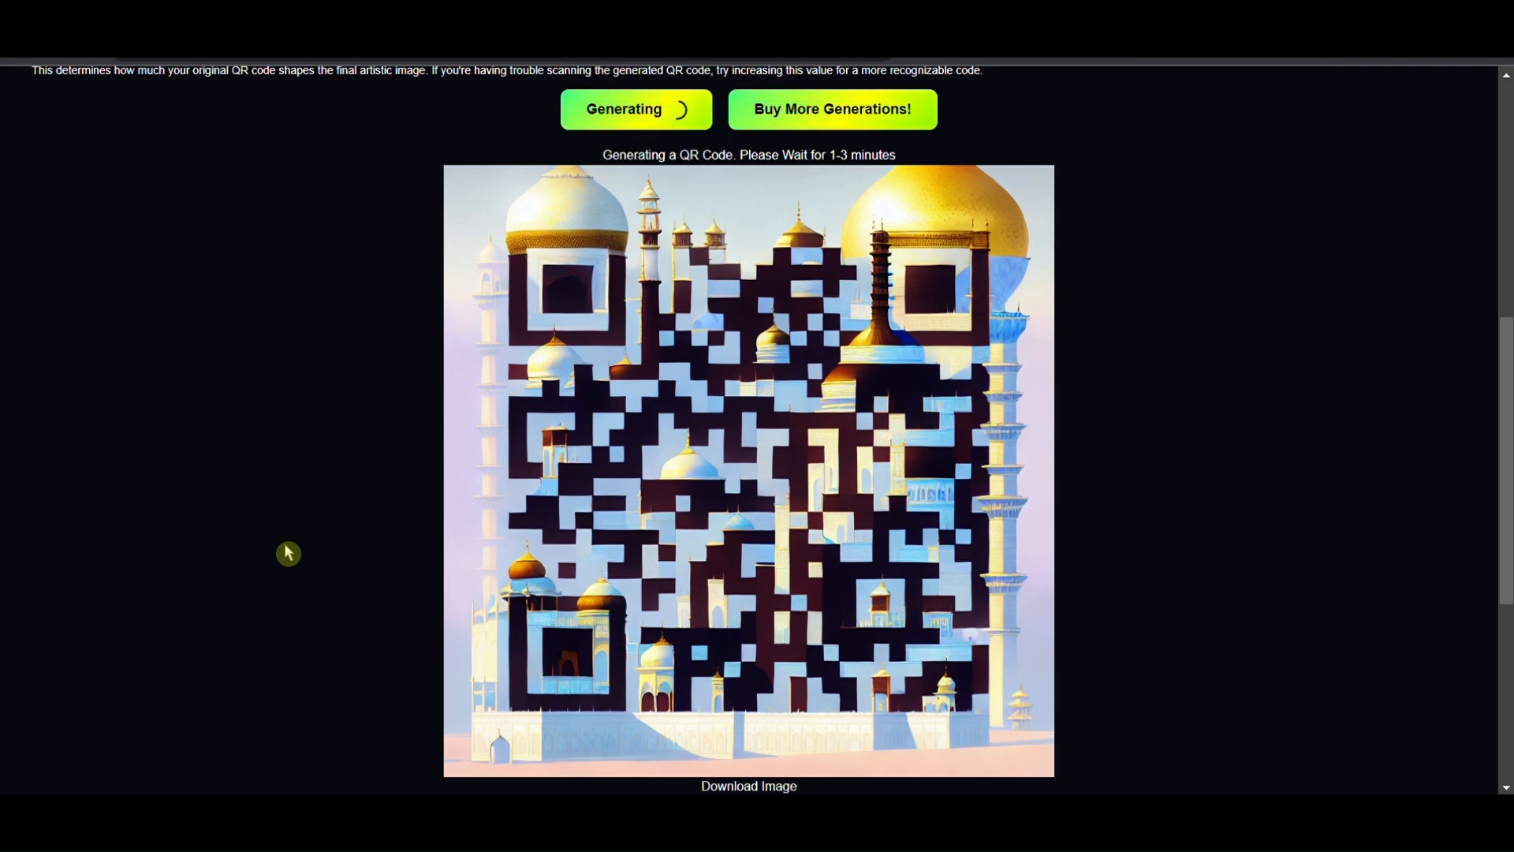
pyautogui.scroll(6, 288, 553)
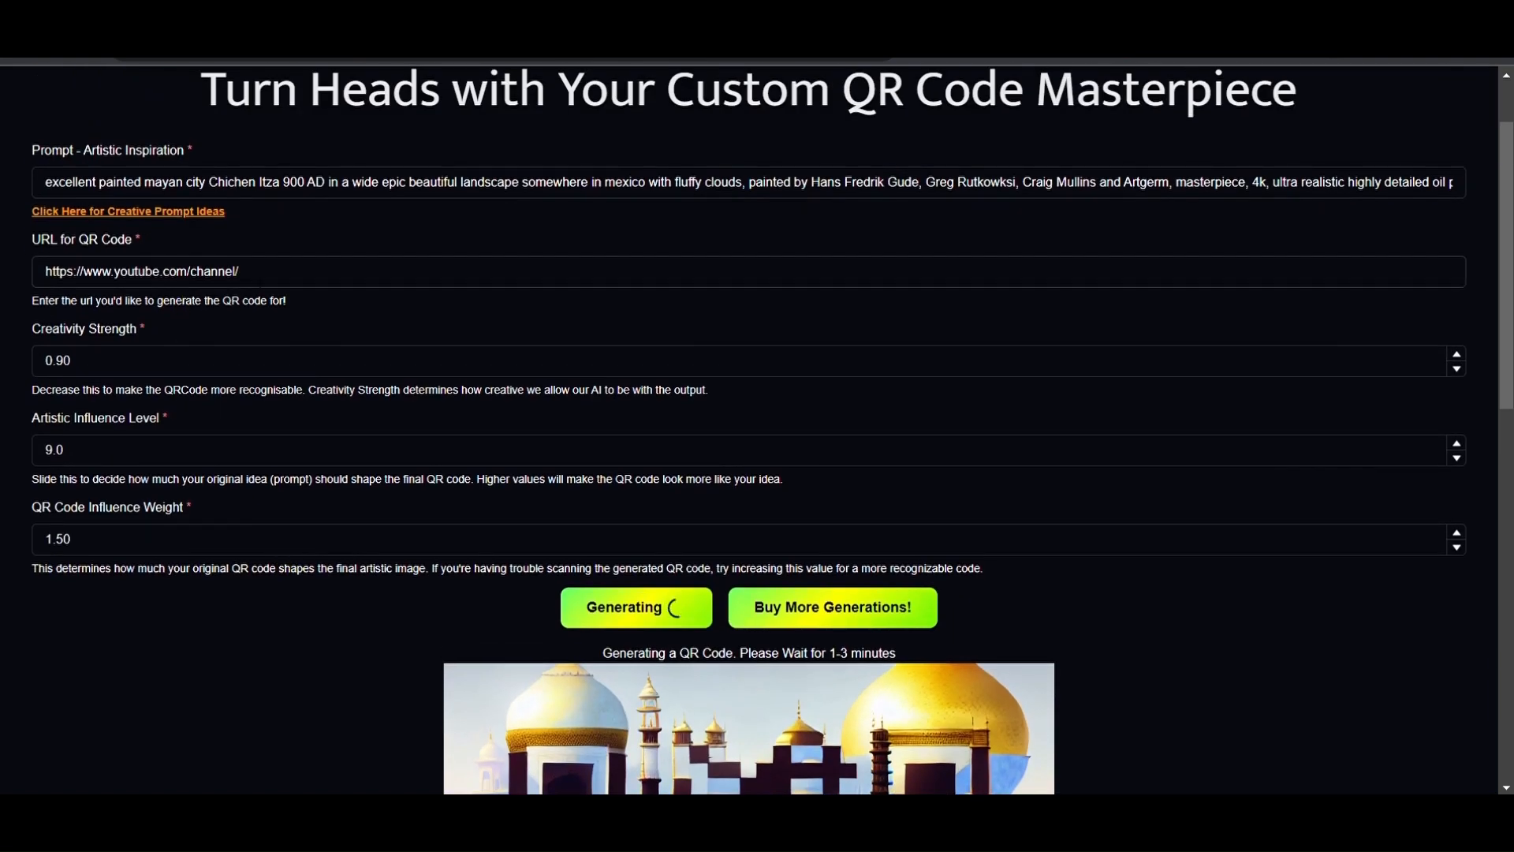
pyautogui.scroll(-6, 301, 449)
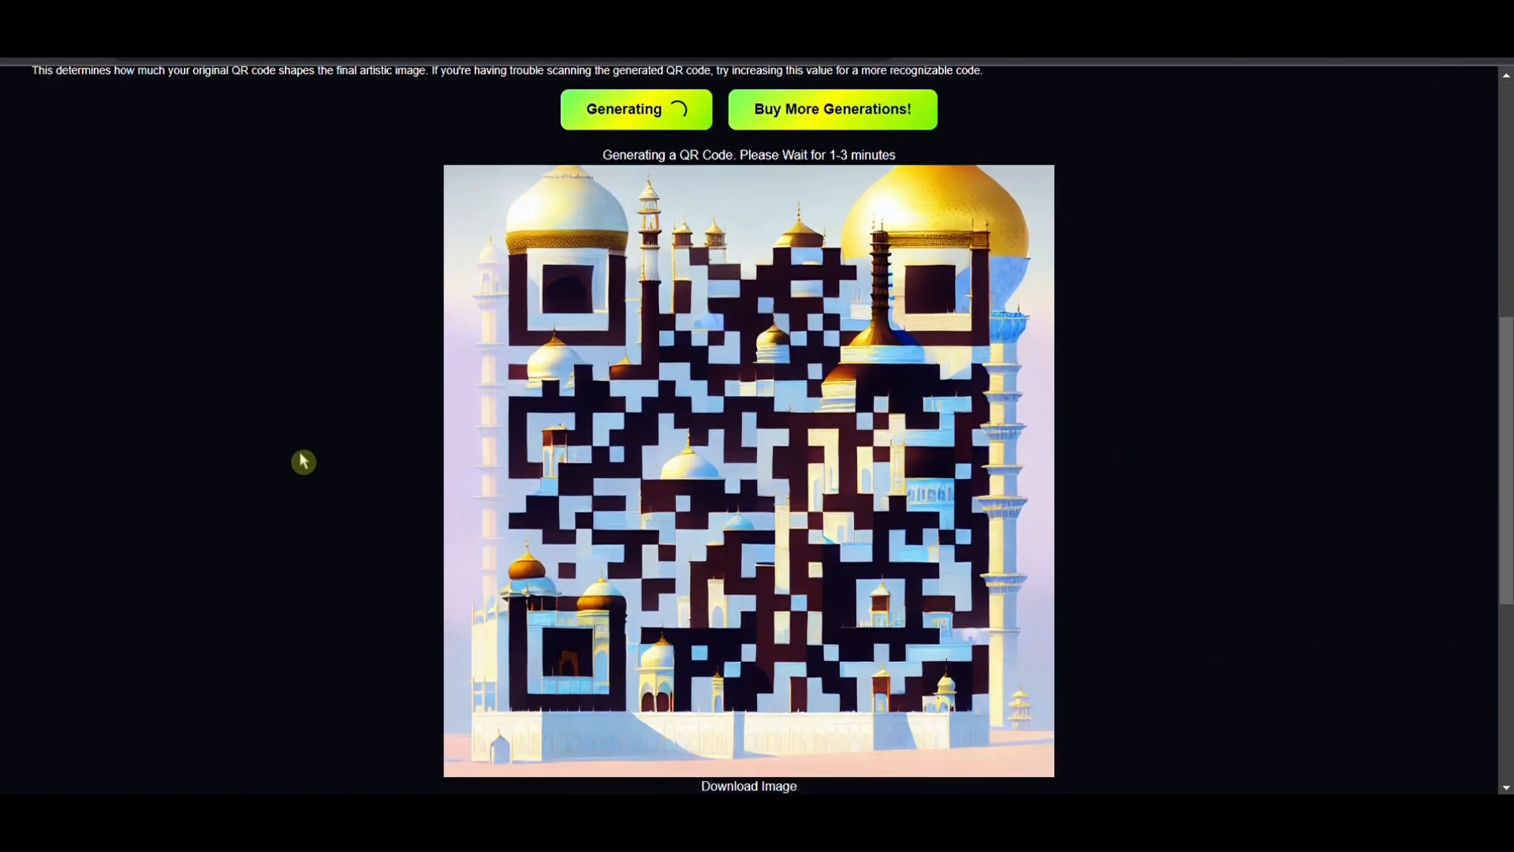
pyautogui.scroll(7, 303, 461)
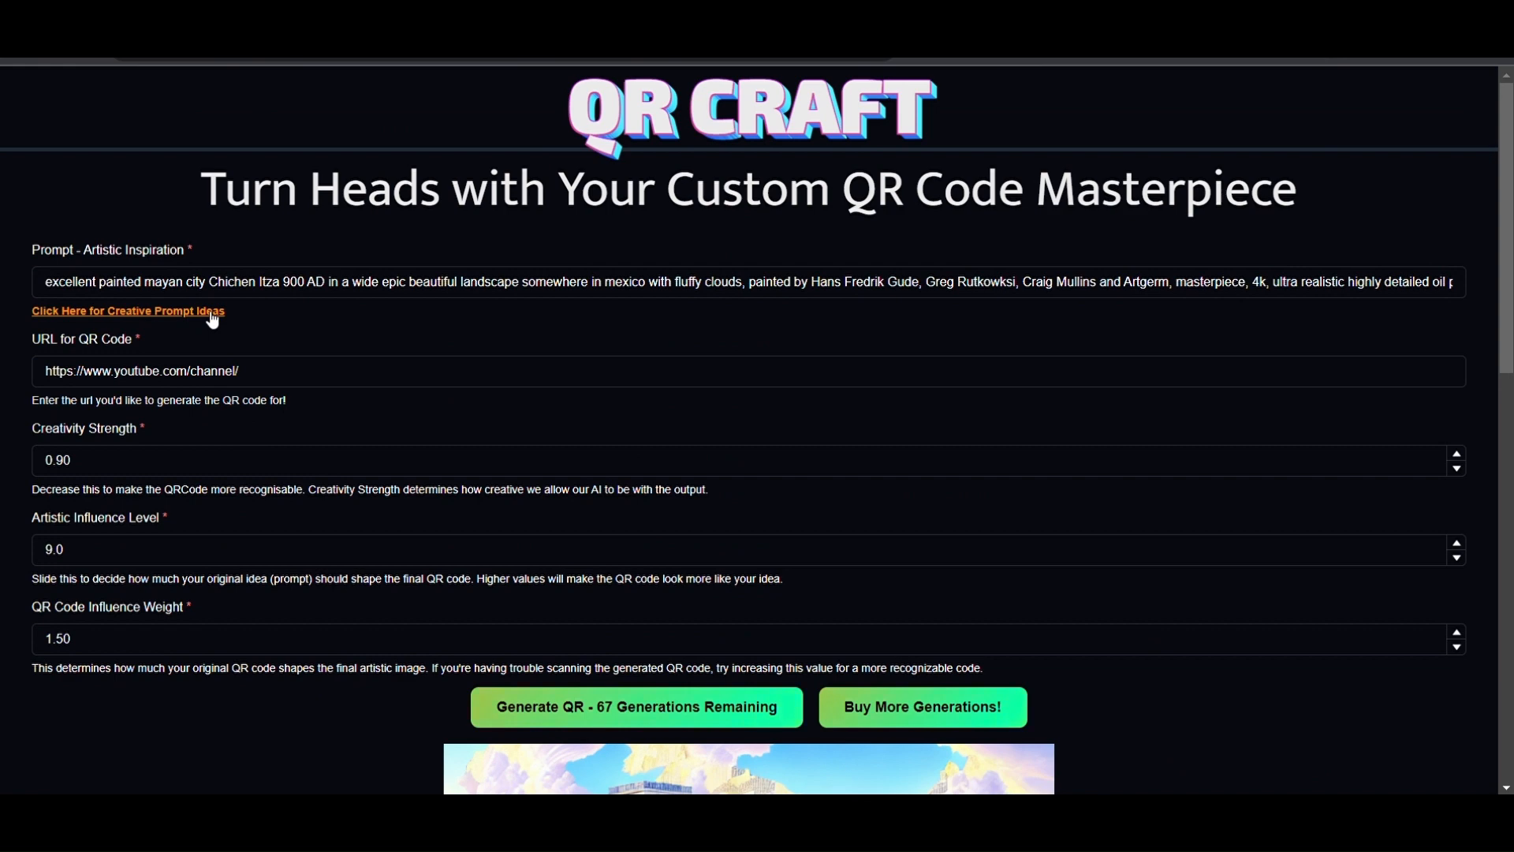
# - Open the creative prompt ideas to browse PromptHero's Landscapes prompts, and return to QR Craft to view the generated QR code
pyautogui.click(211, 313)
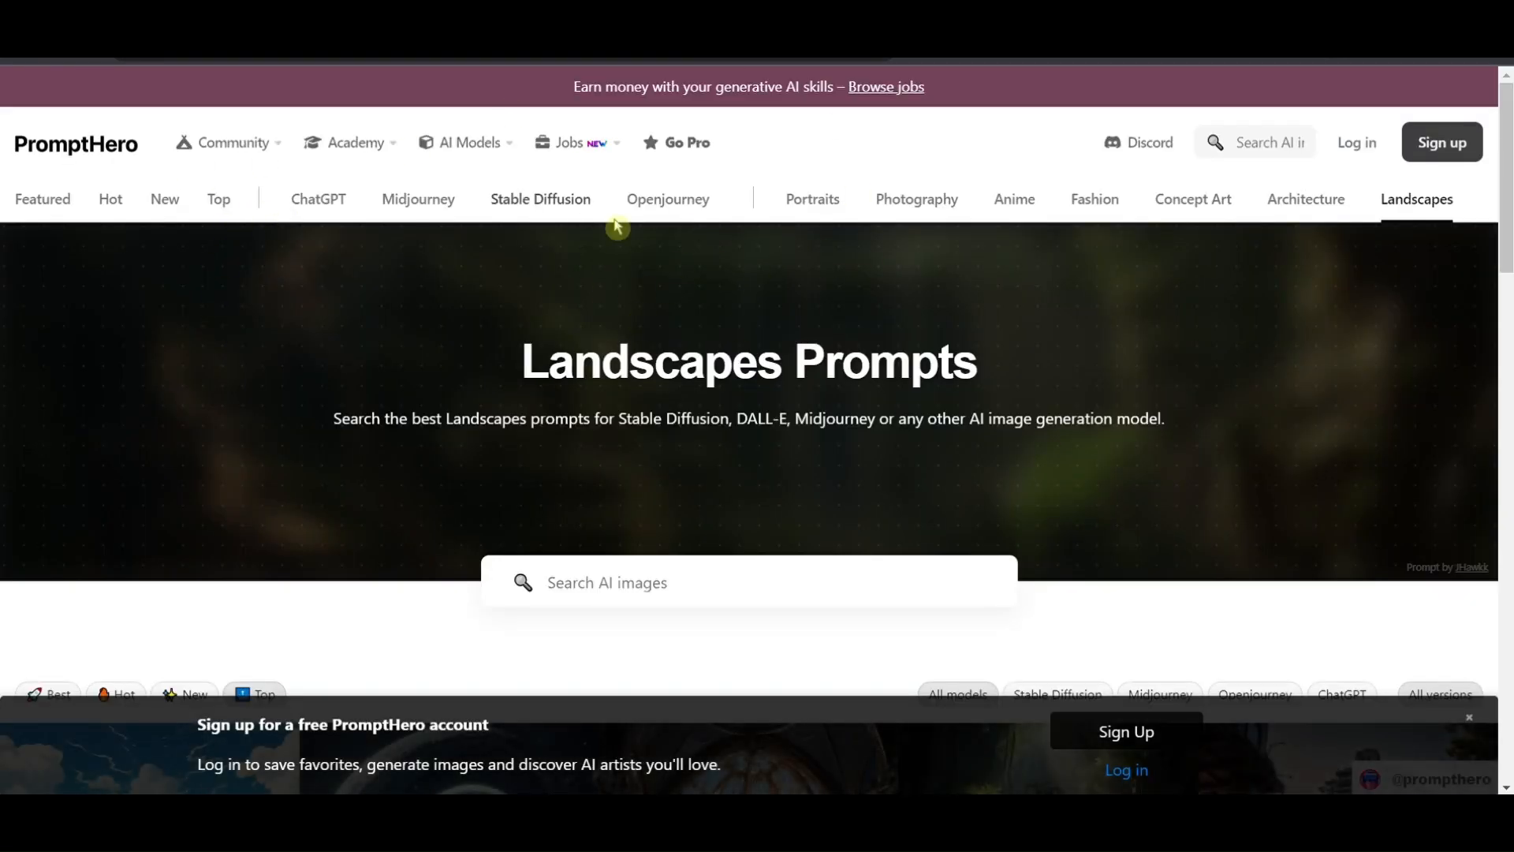
pyautogui.scroll(-1, 573, 487)
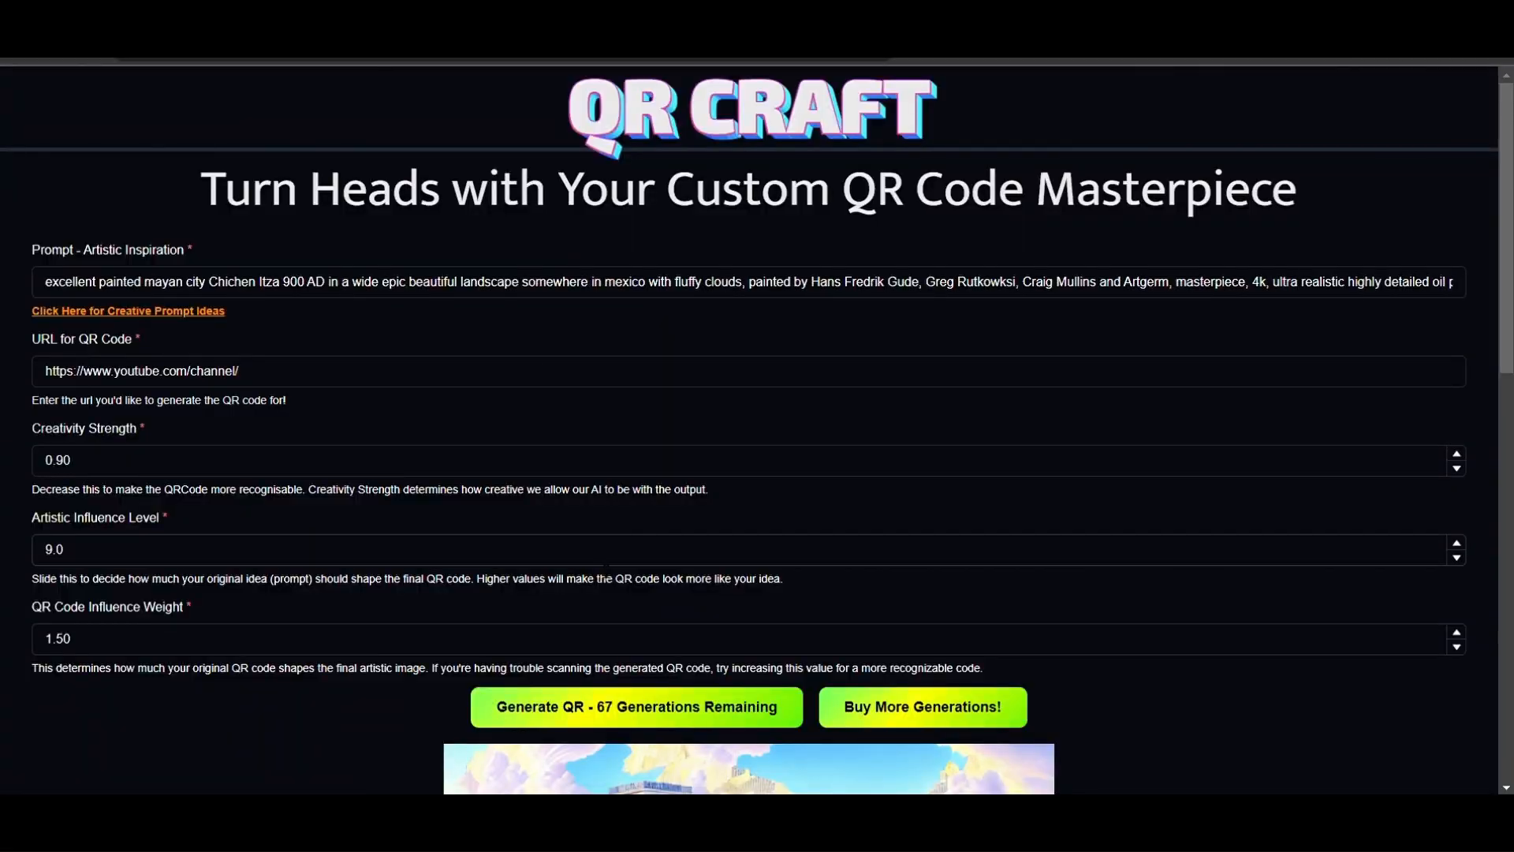
pyautogui.scroll(-6, 396, 509)
pyautogui.scroll(-1, 392, 504)
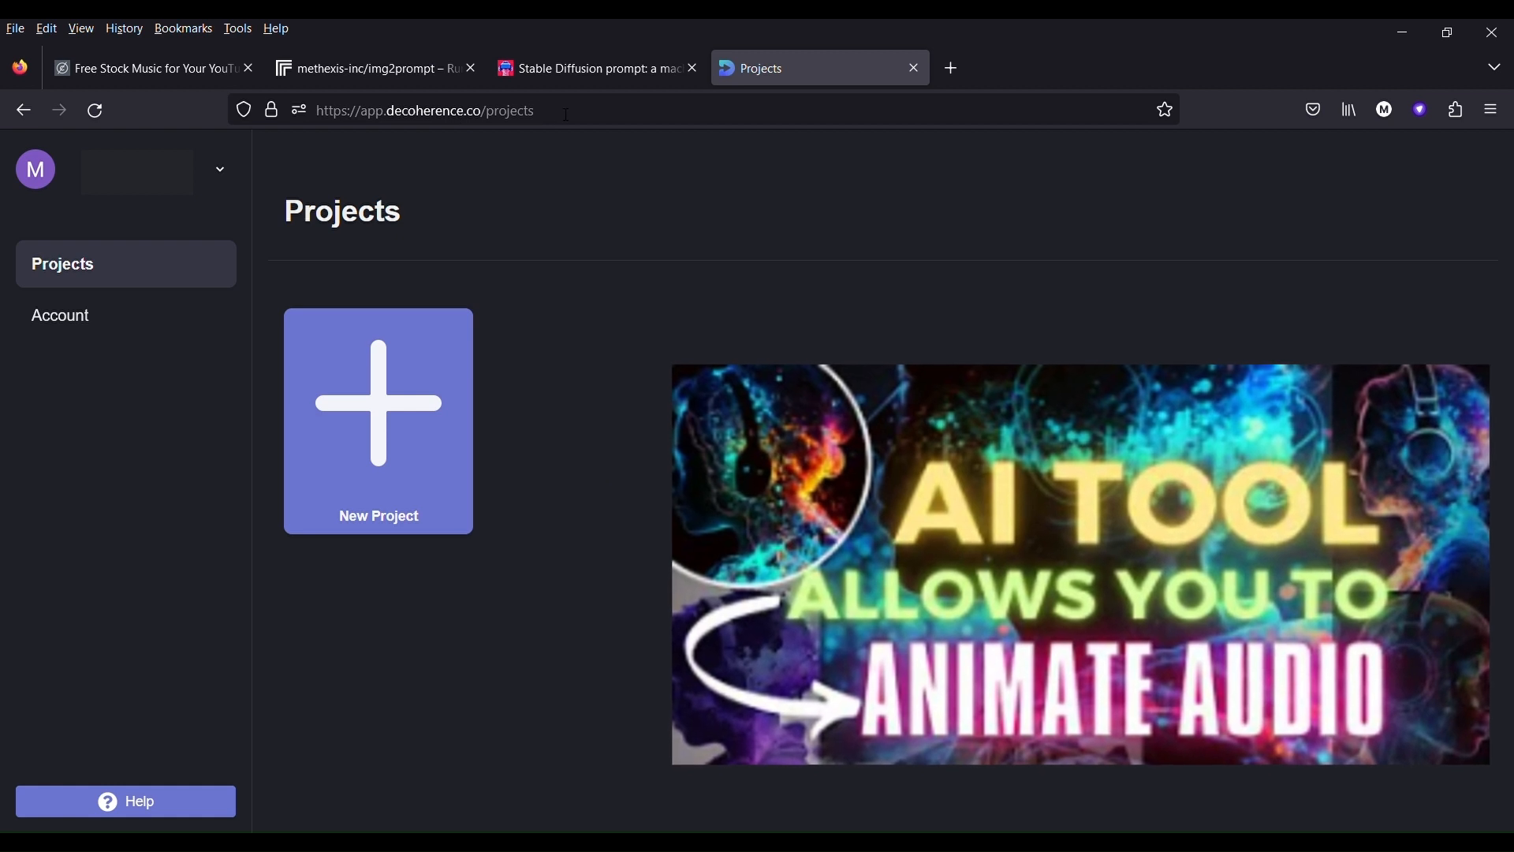
pyautogui.click(398, 114)
pyautogui.click(398, 115)
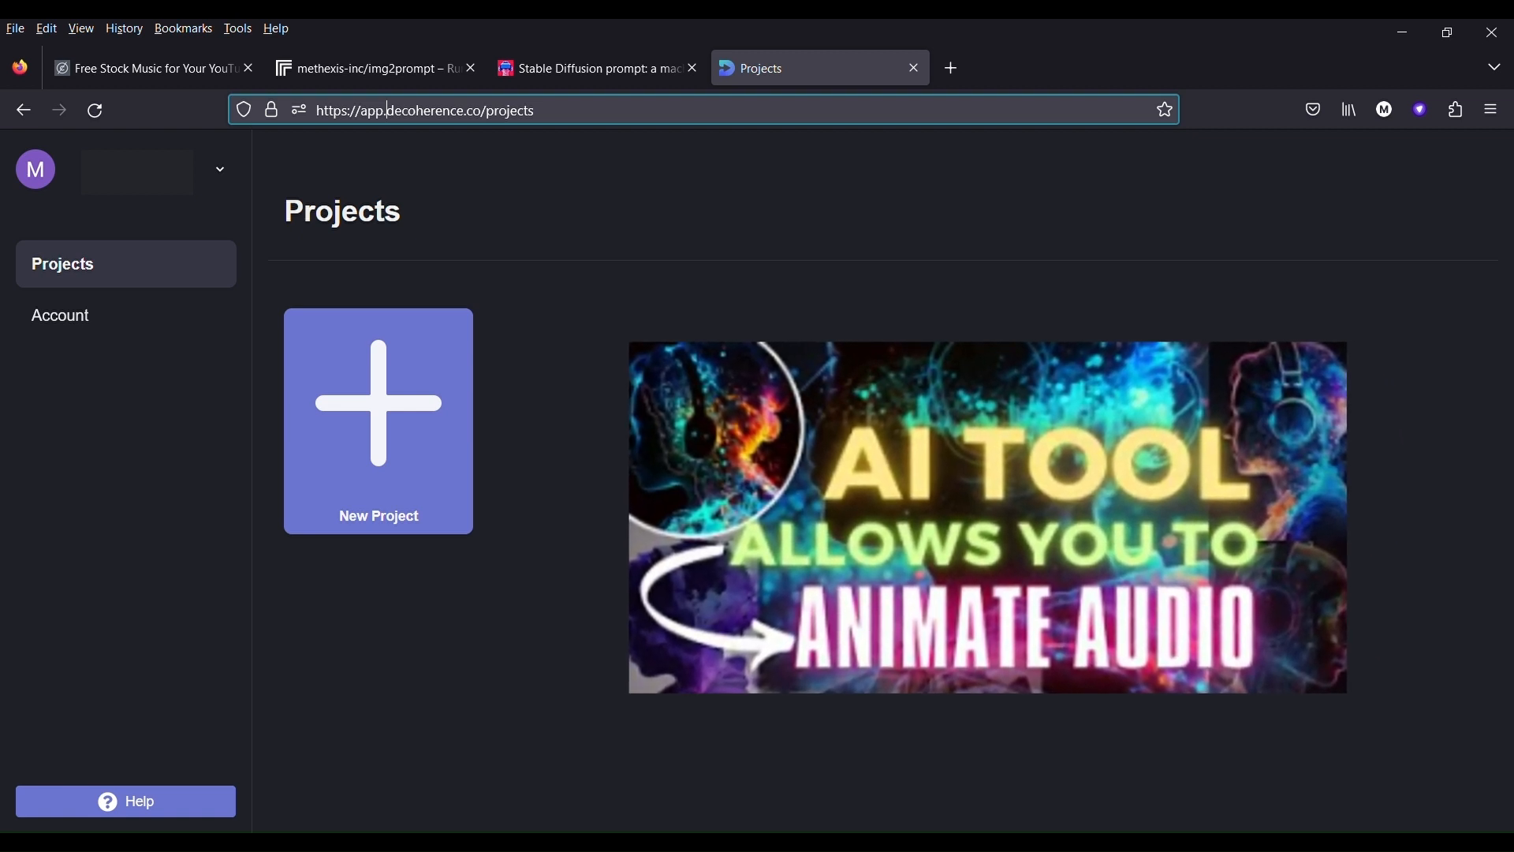
pyautogui.click(429, 436)
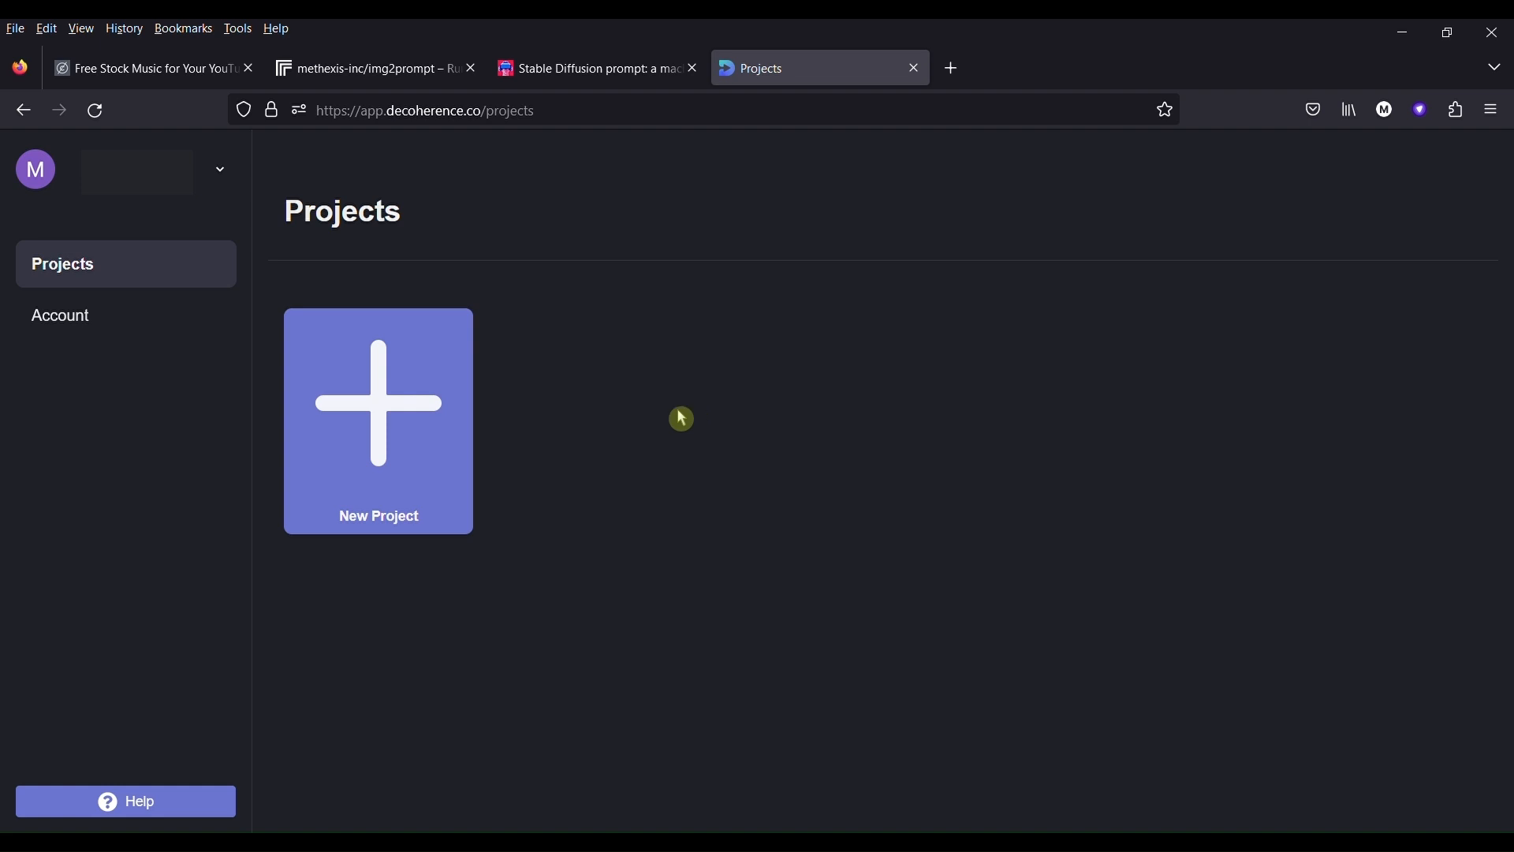
# - Create a new Decoherence project with a 1:1 aspect ratio after trying 16:9, and dismiss the welcome pop-up
pyautogui.click(413, 423)
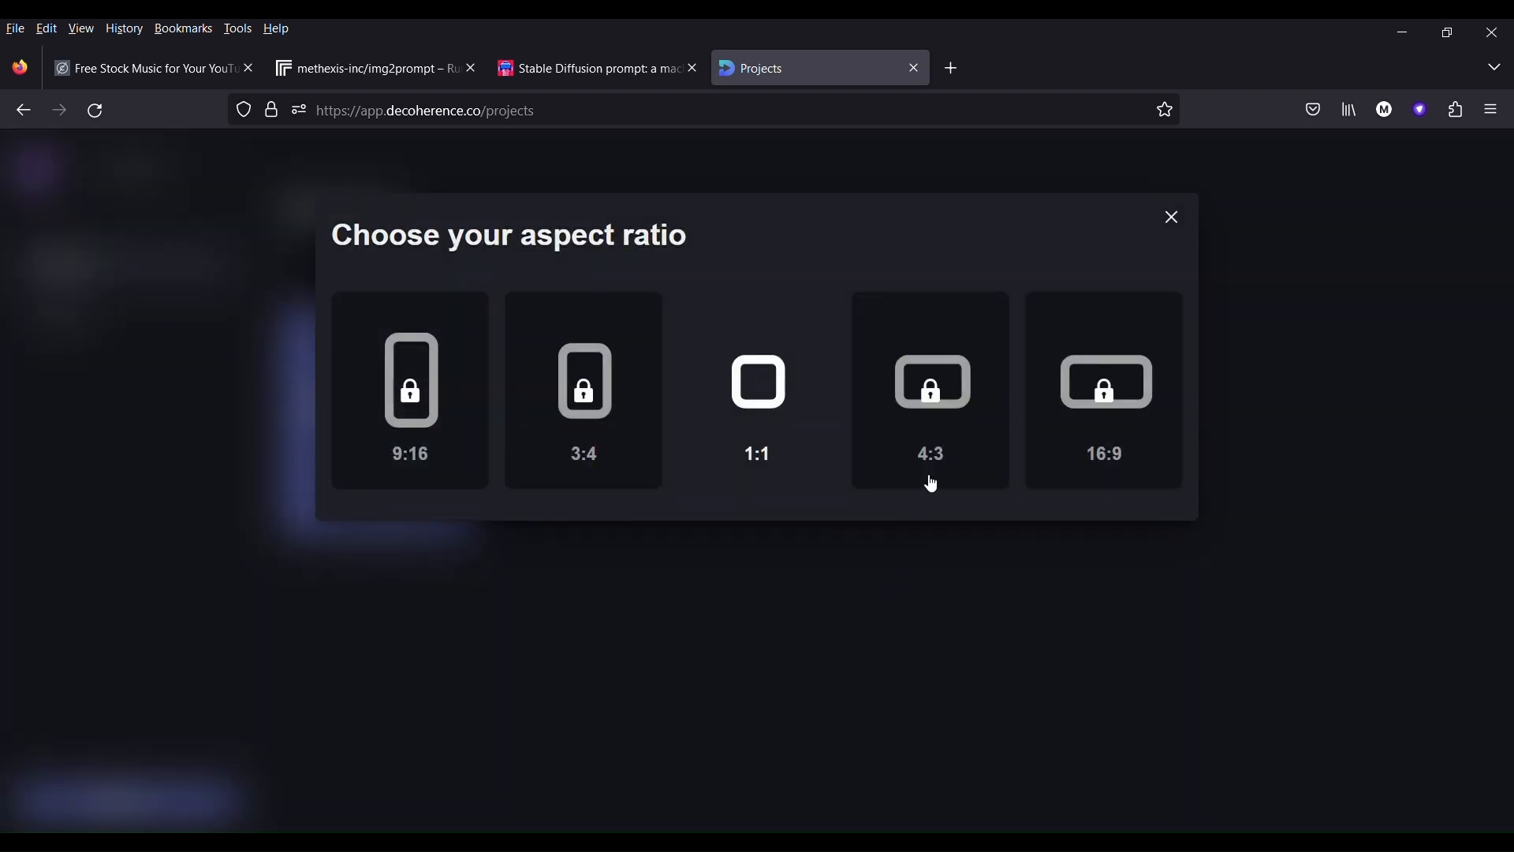
pyautogui.click(1106, 402)
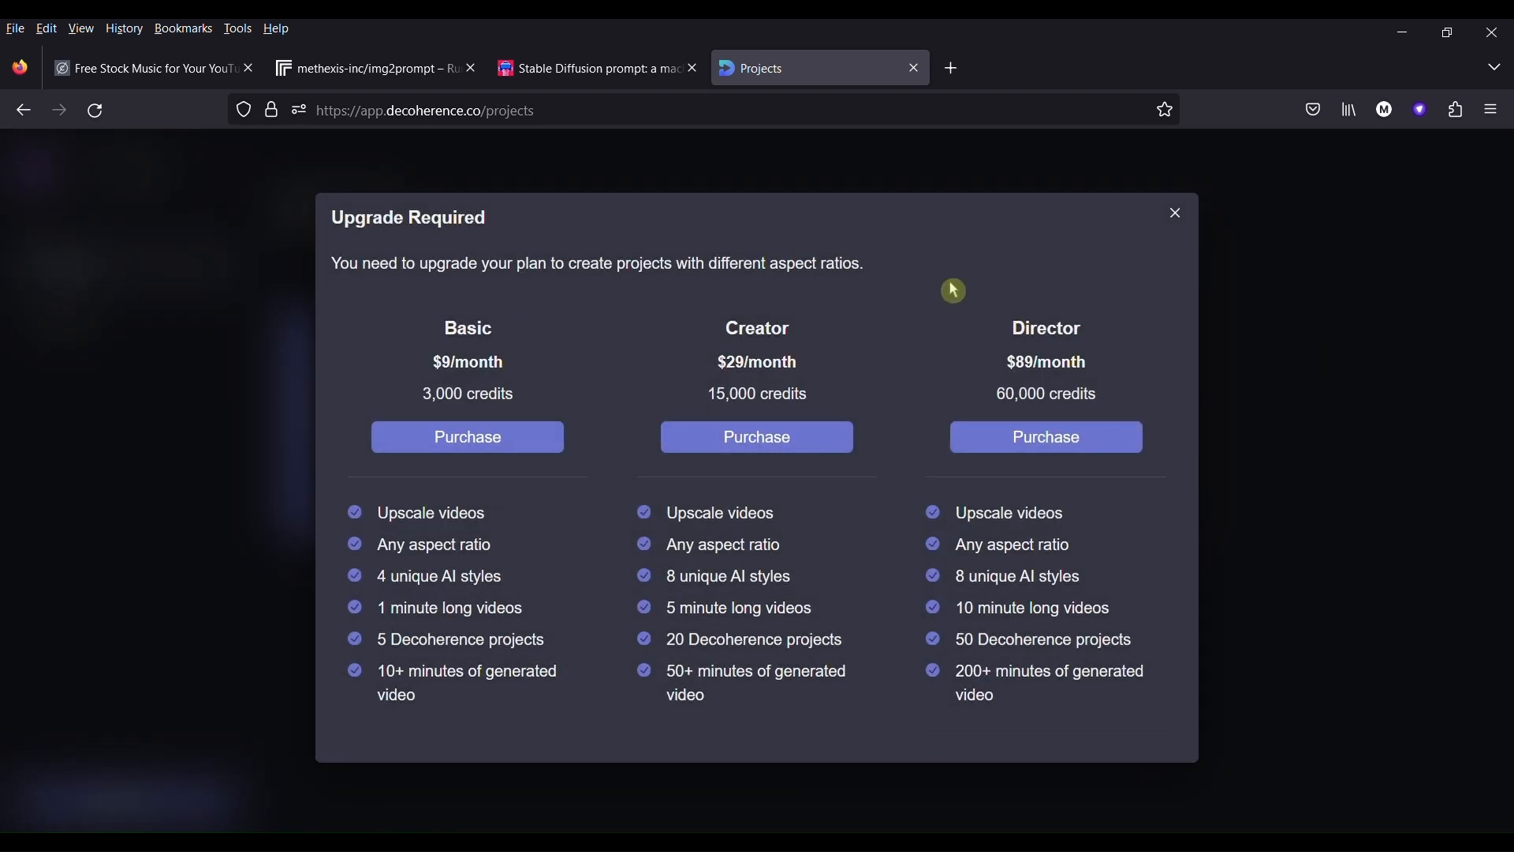
pyautogui.click(1279, 303)
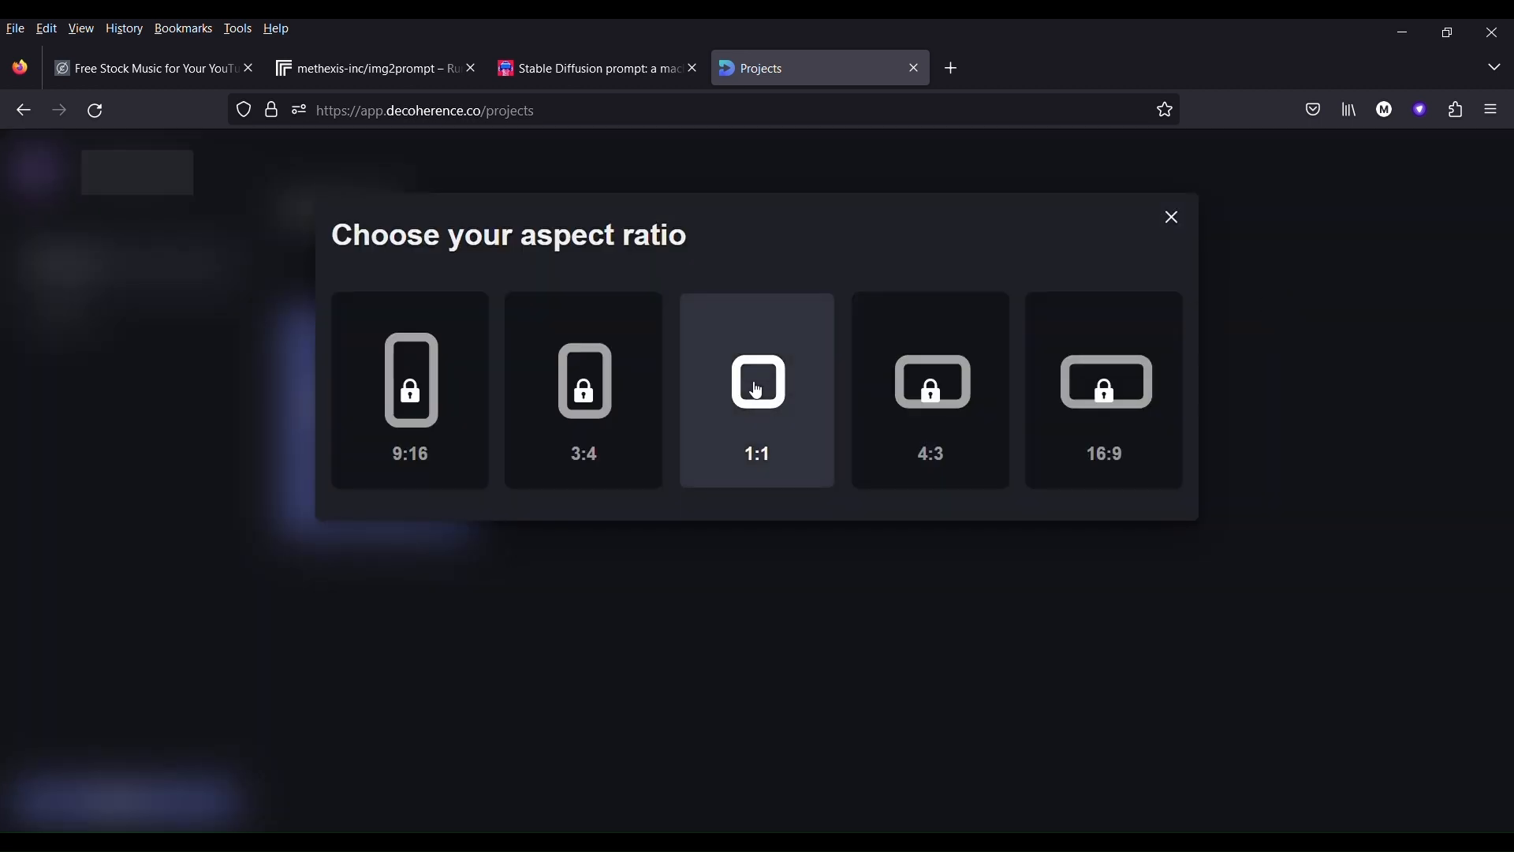
pyautogui.click(757, 390)
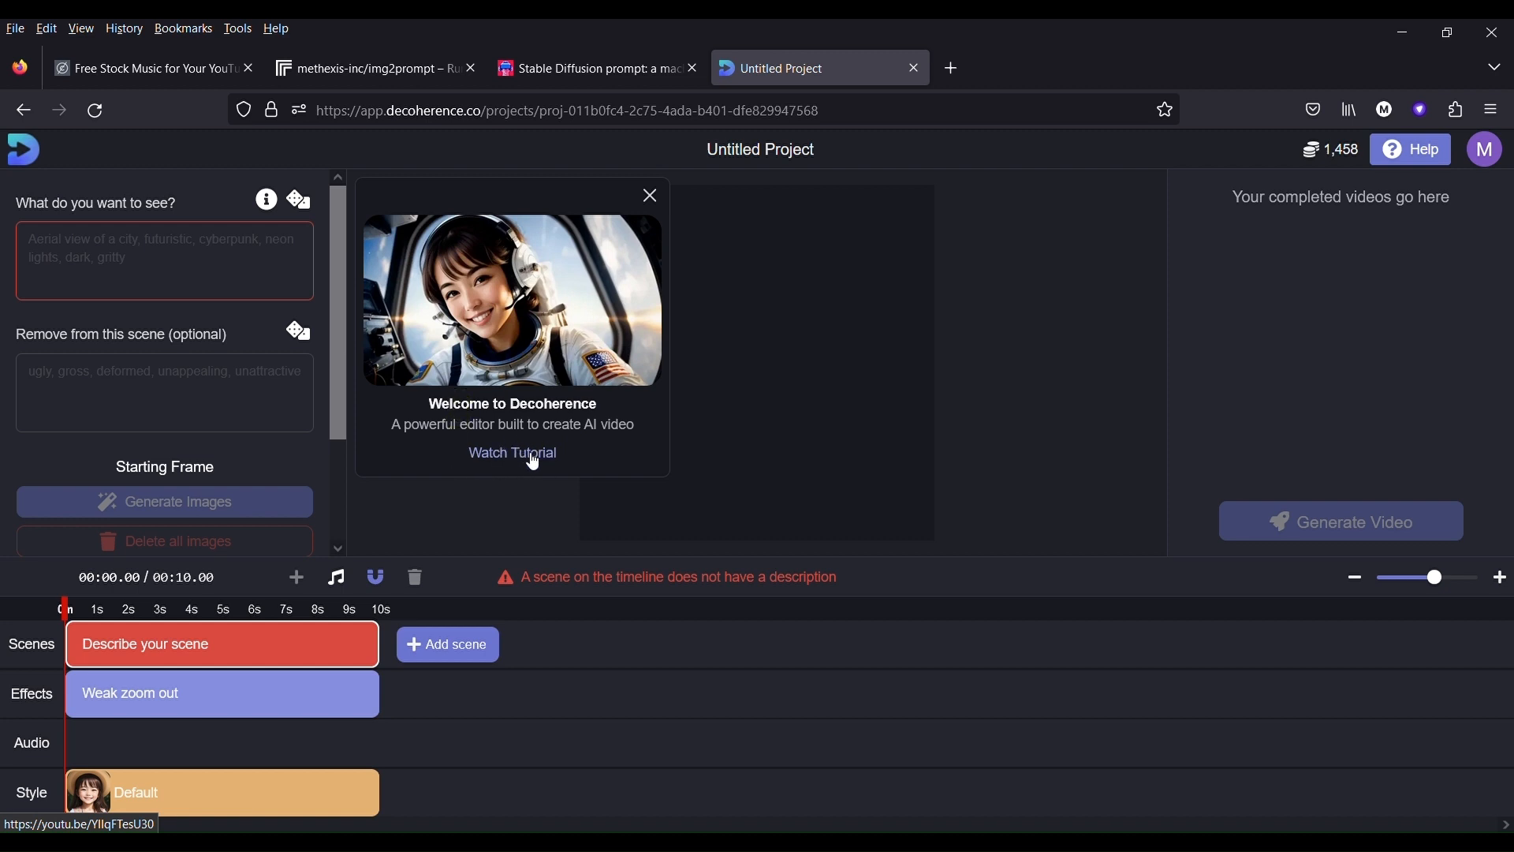
pyautogui.click(650, 196)
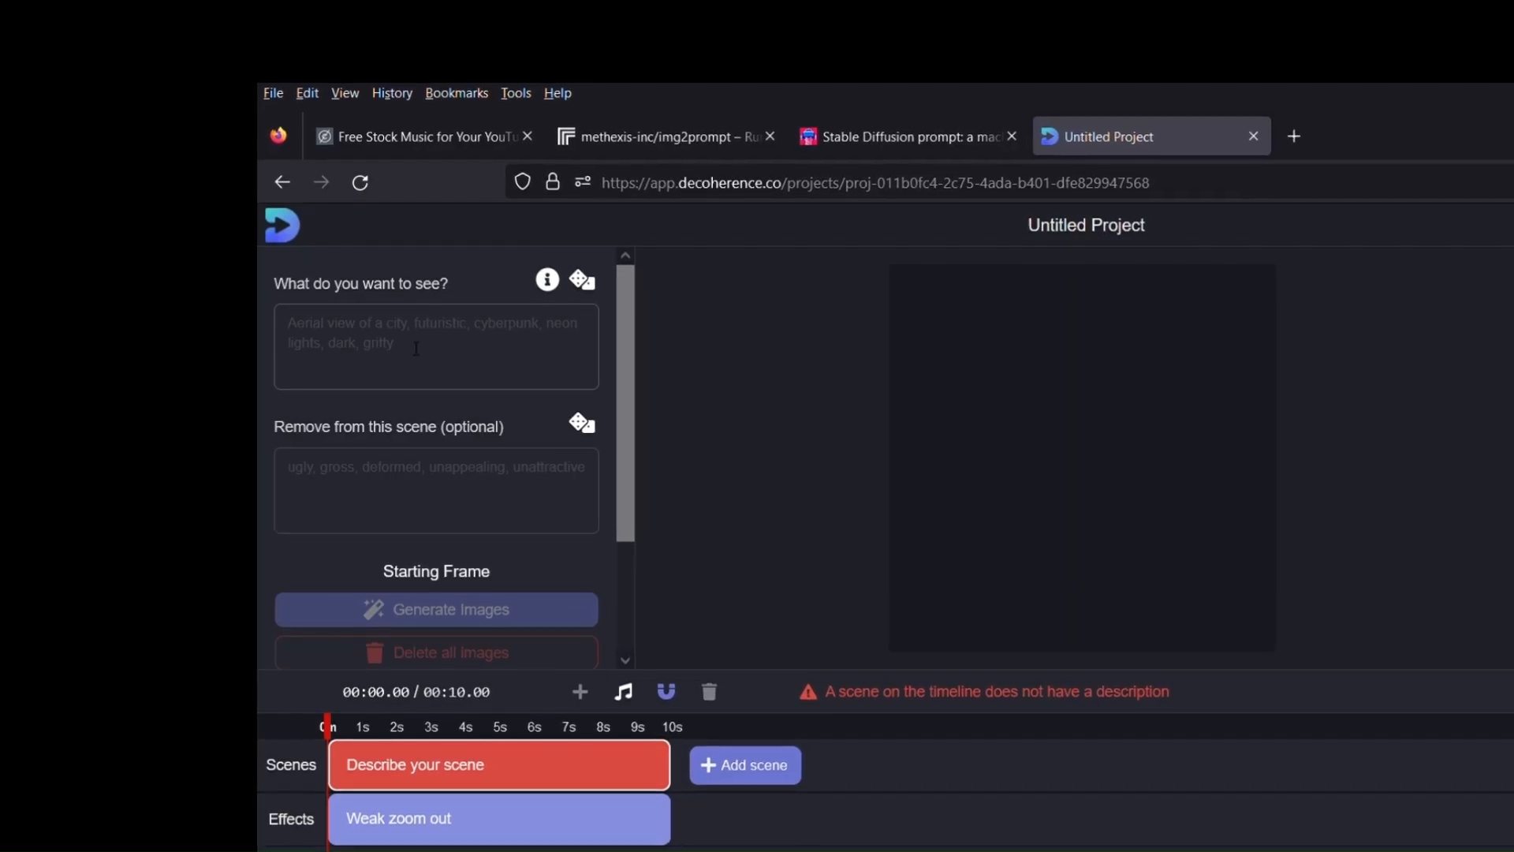
# - Review the removal and starting frame options, and fill the first scene's description with the Machu Picchu beautiful painting prompt
pyautogui.click(114, 267)
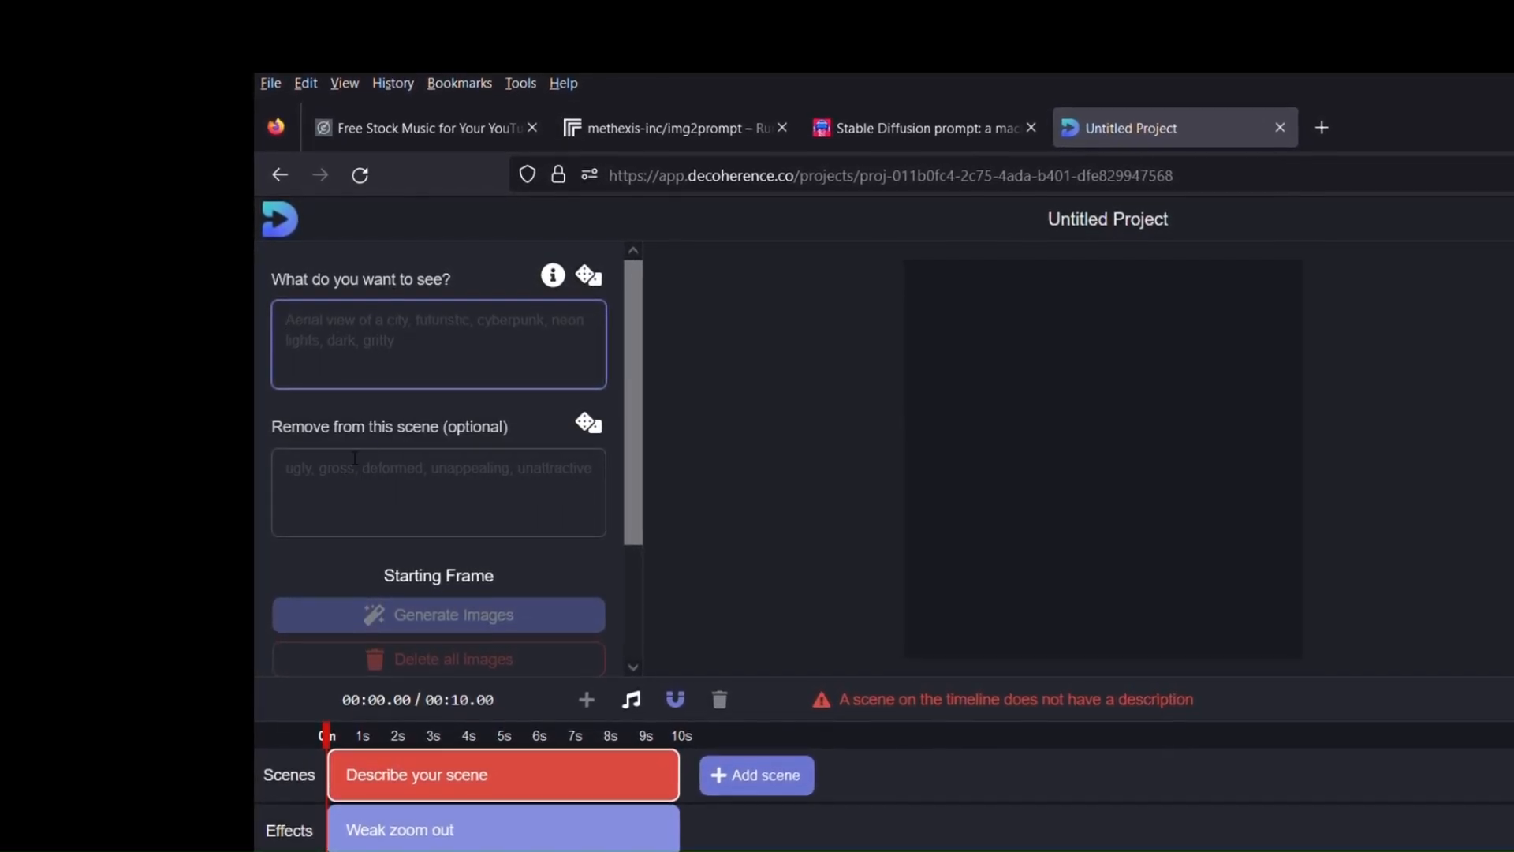
pyautogui.click(434, 490)
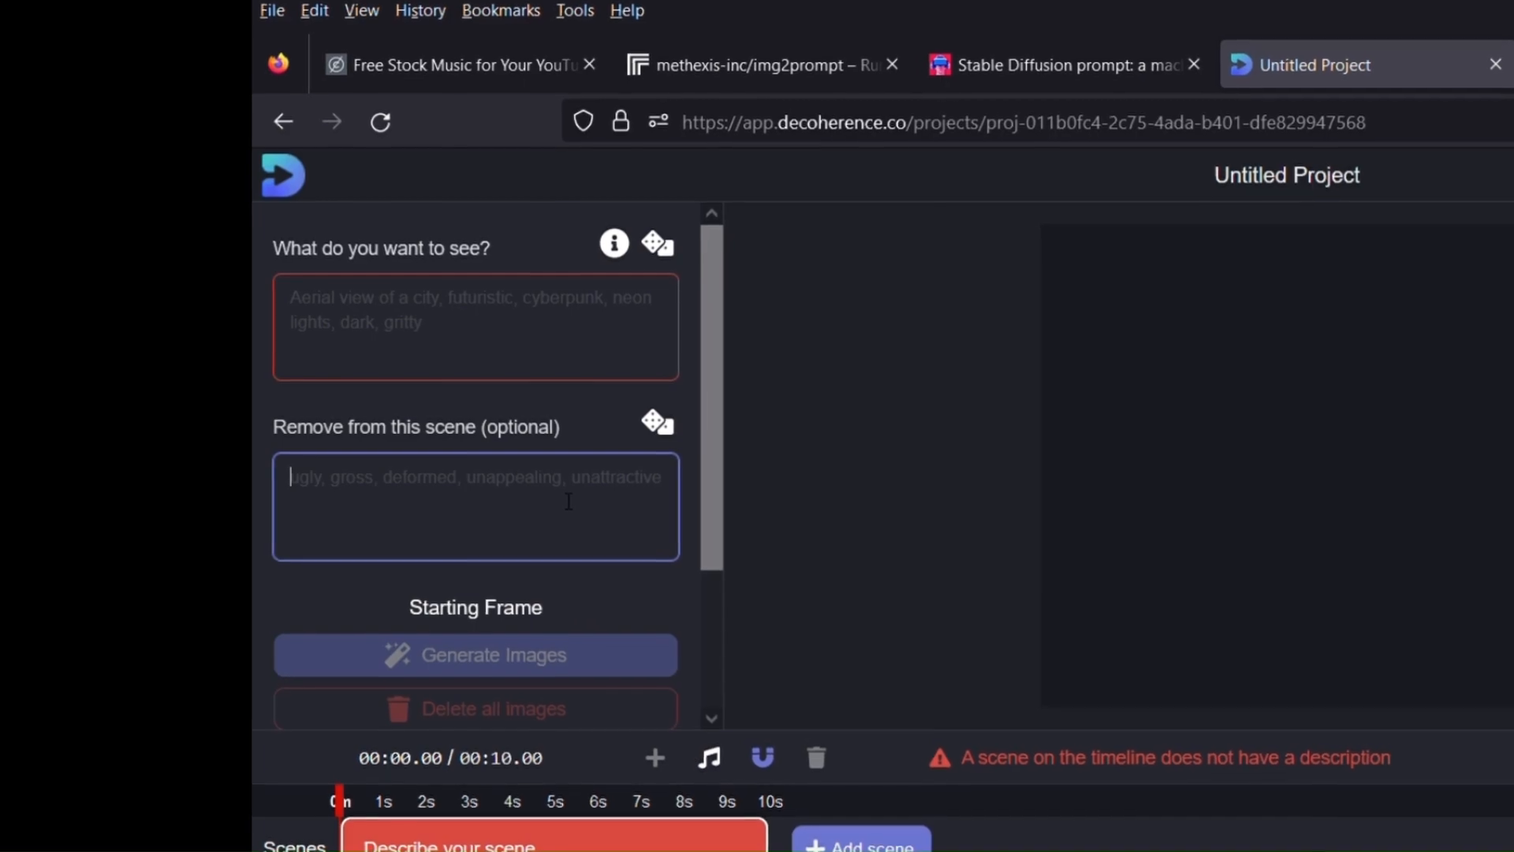
pyautogui.scroll(-2, 568, 501)
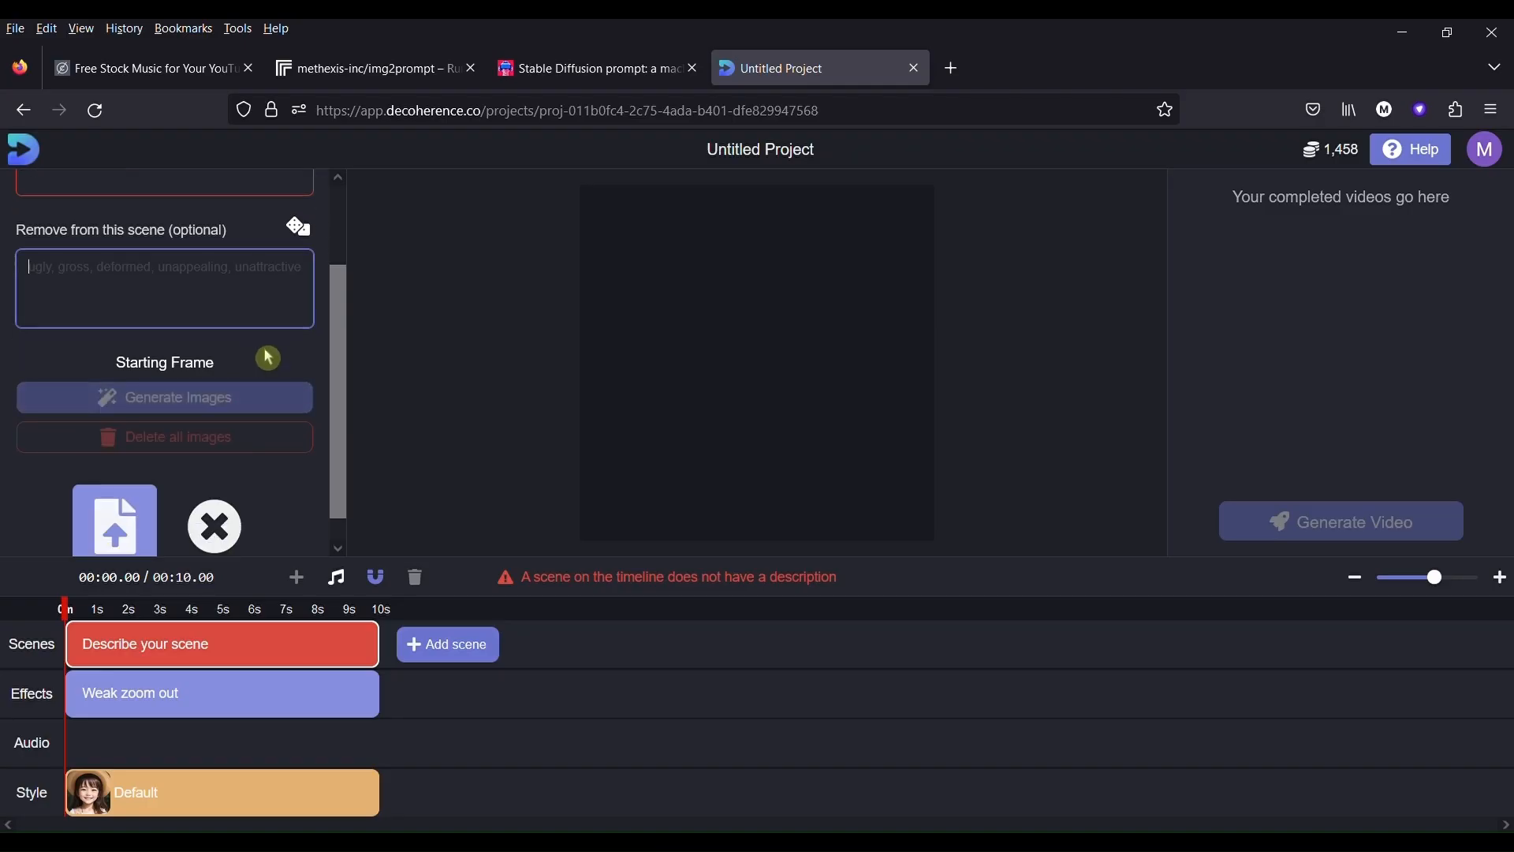
pyautogui.scroll(-1, 280, 370)
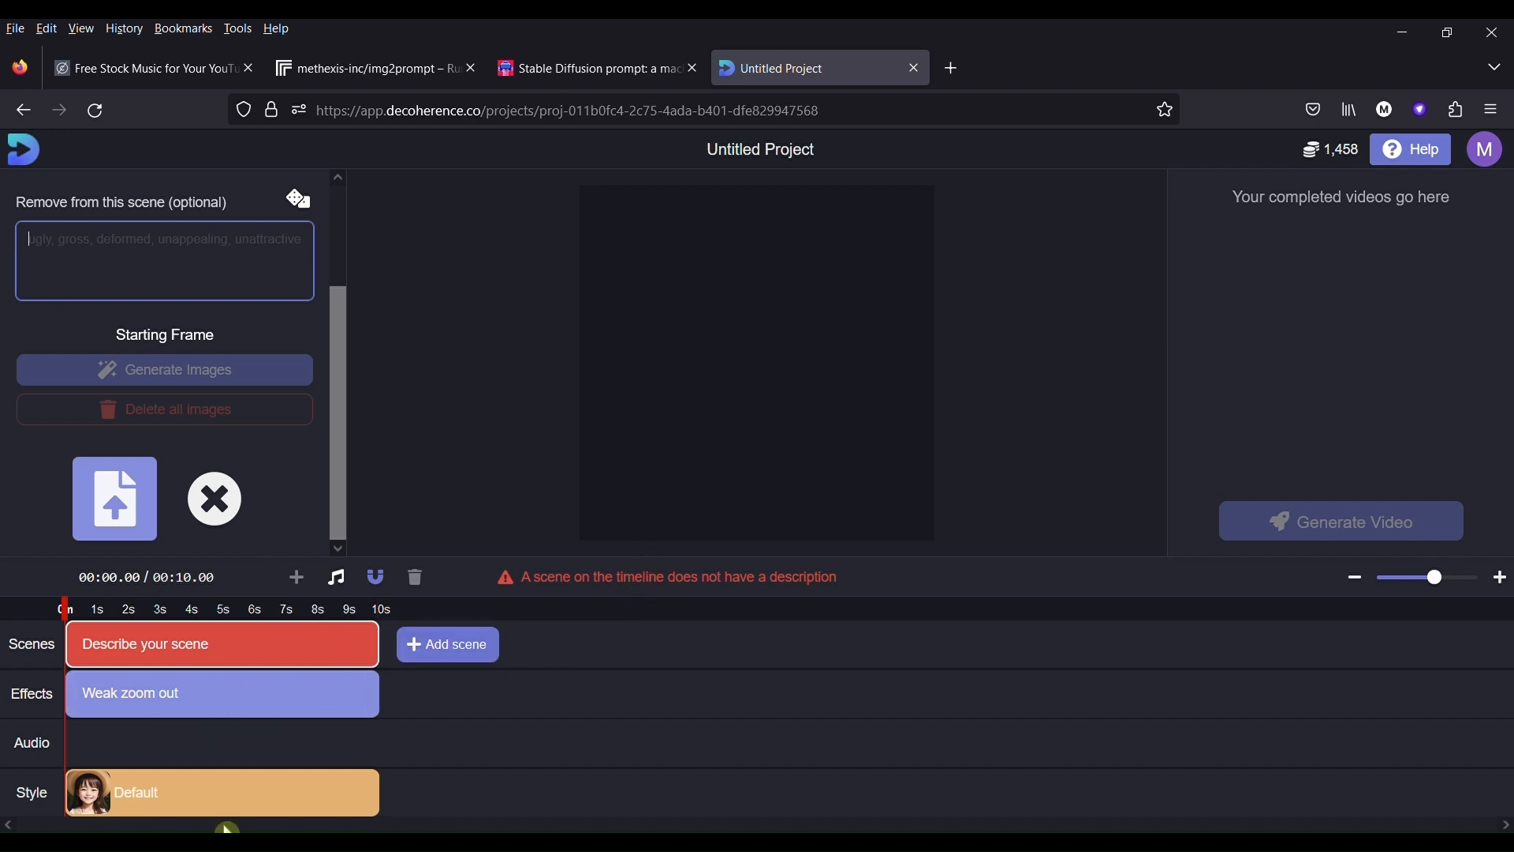
pyautogui.moveTo(310, 714)
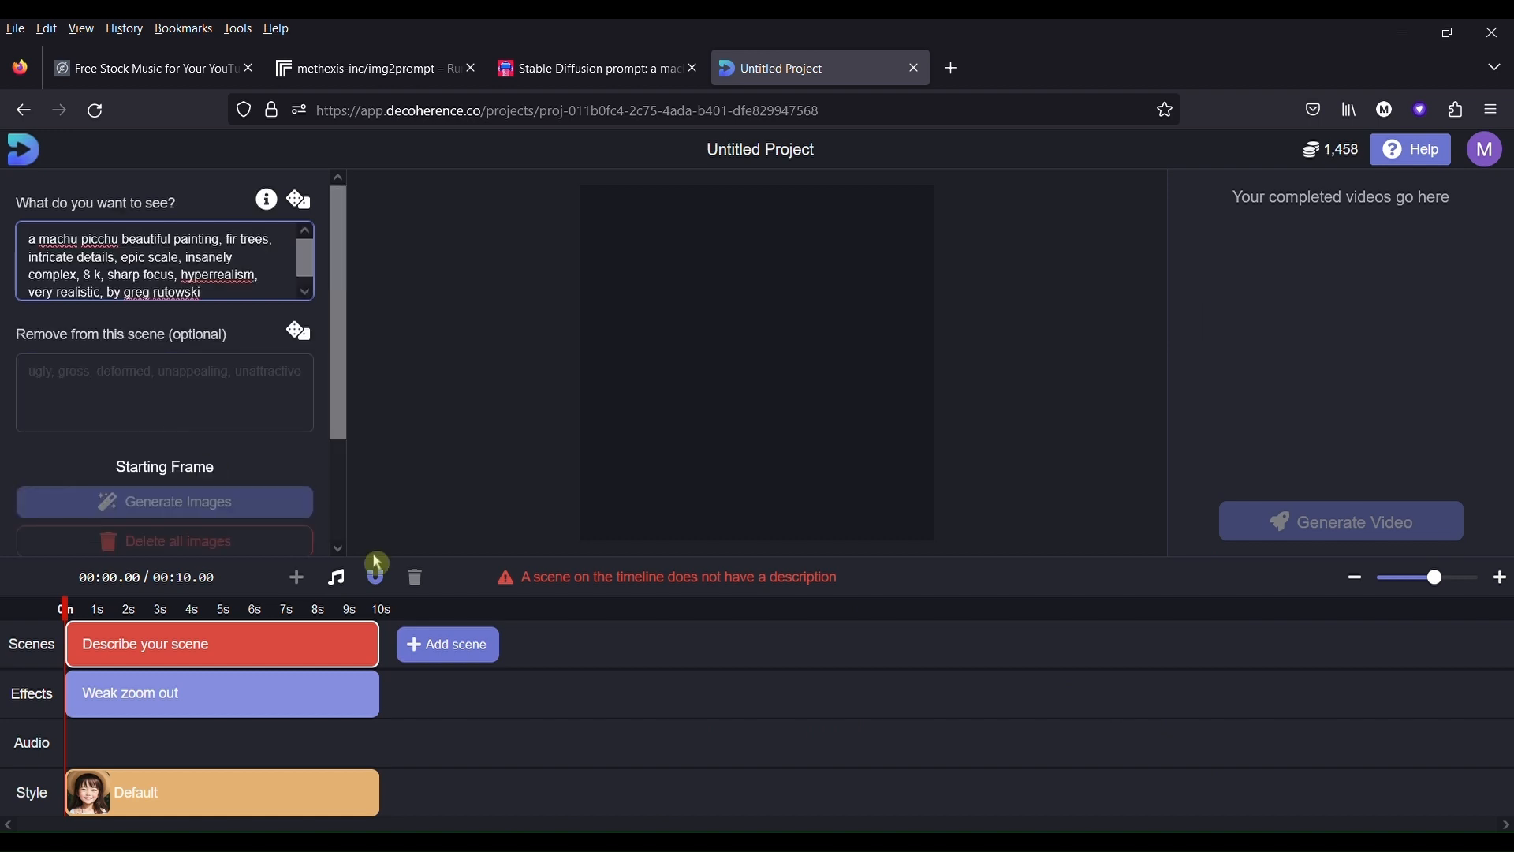
pyautogui.click(448, 442)
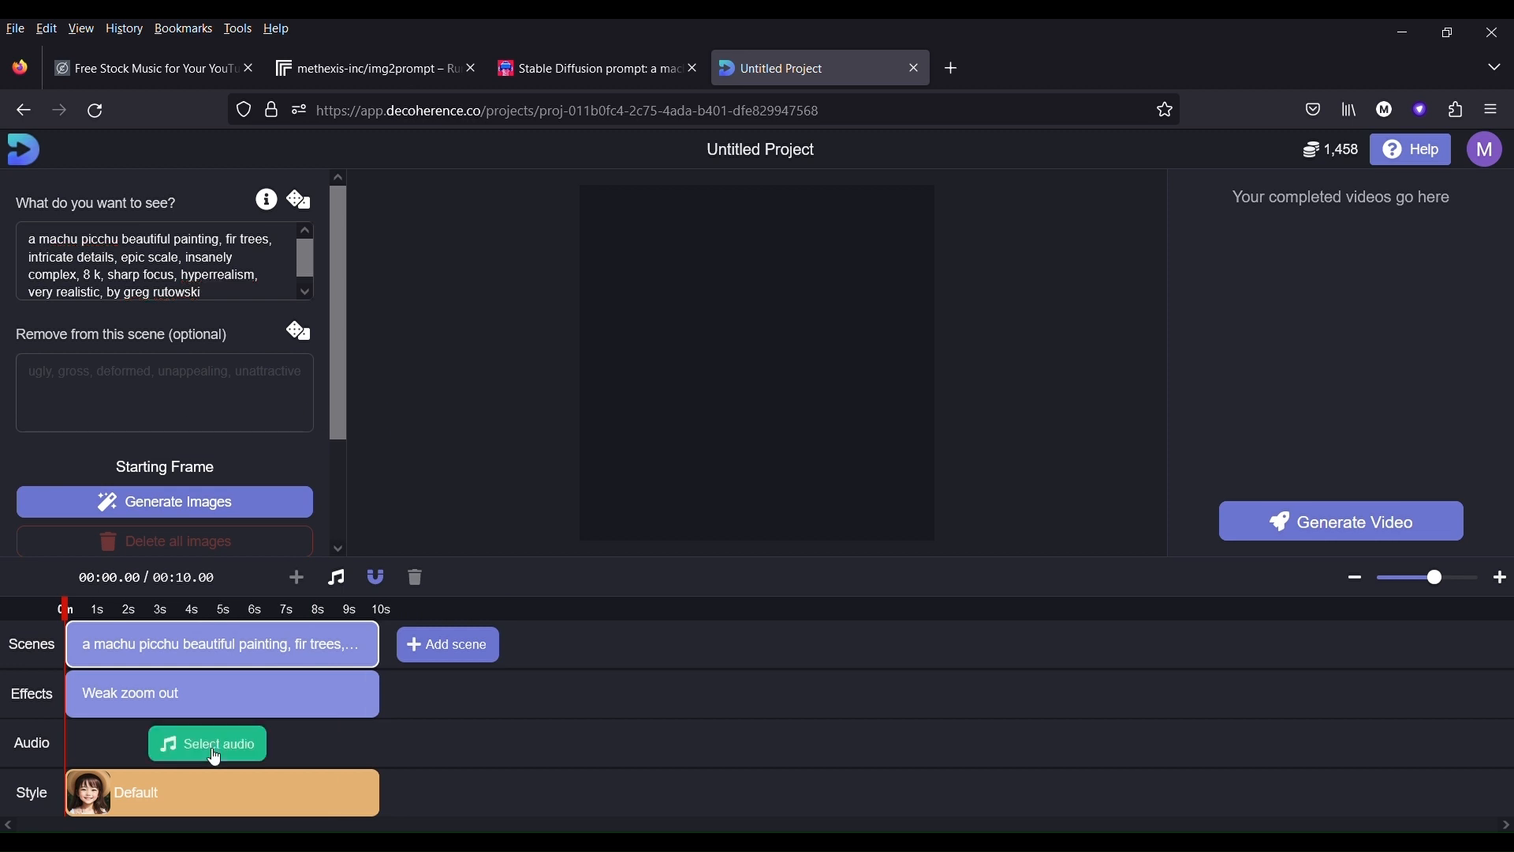
# - Add a second scene to the timeline after the Machu Picchu scene and go to its empty description
pyautogui.scroll(-2, 241, 321)
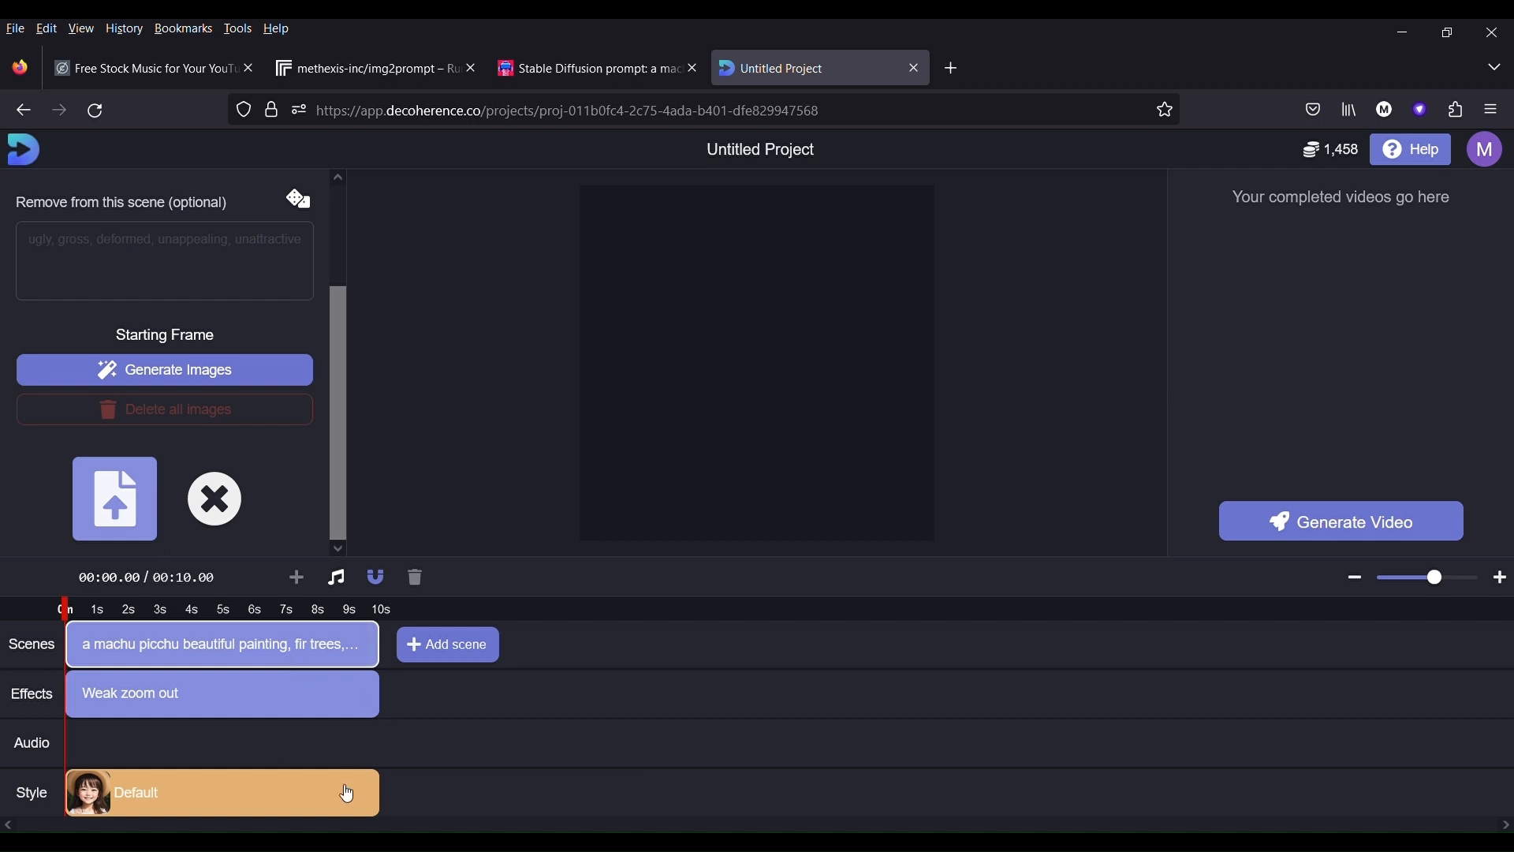
pyautogui.click(472, 653)
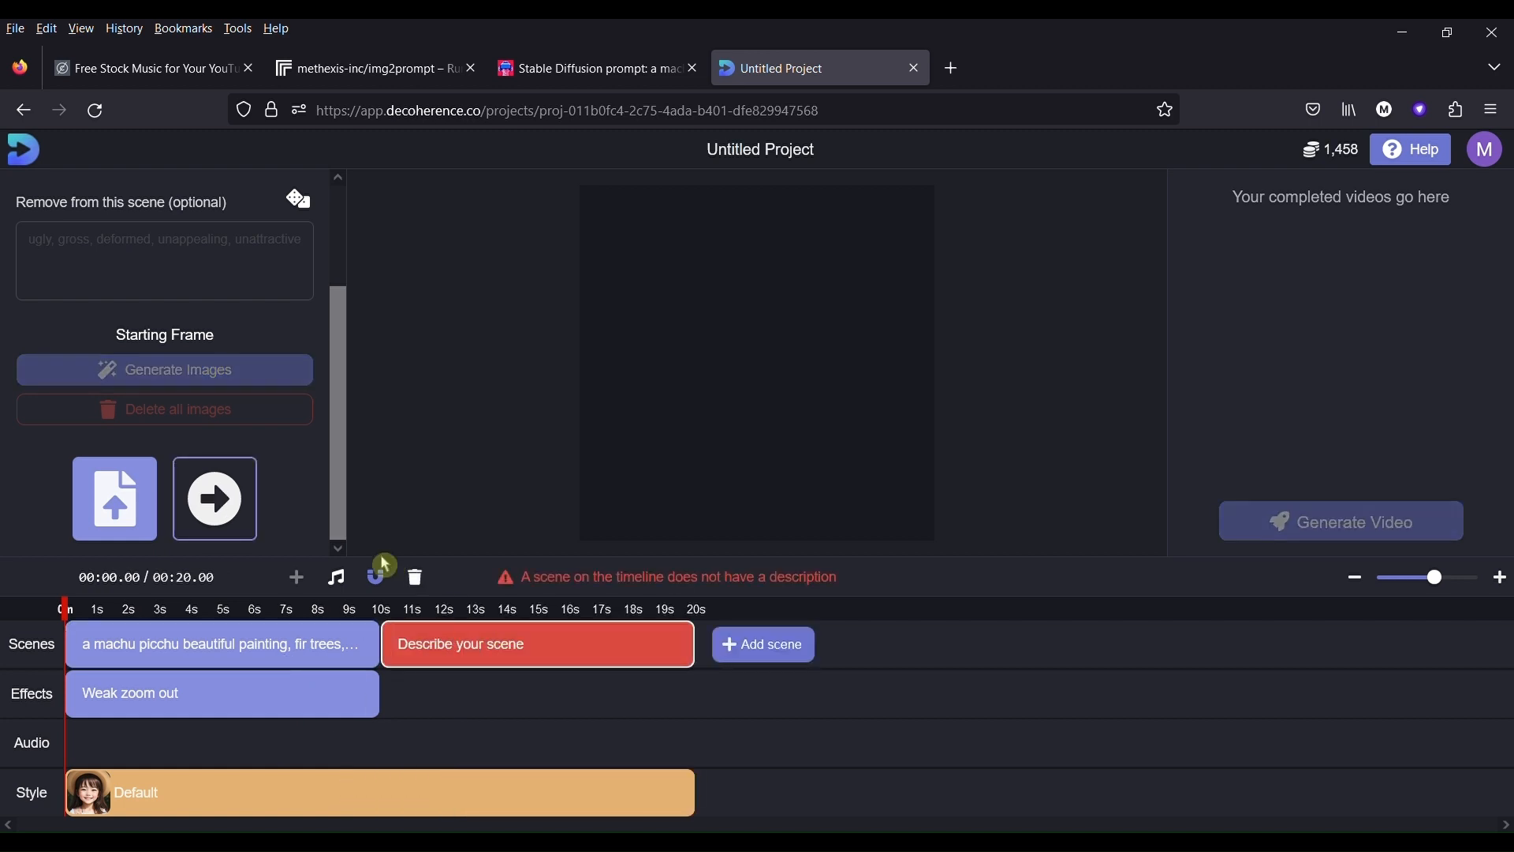
pyautogui.scroll(3, 219, 463)
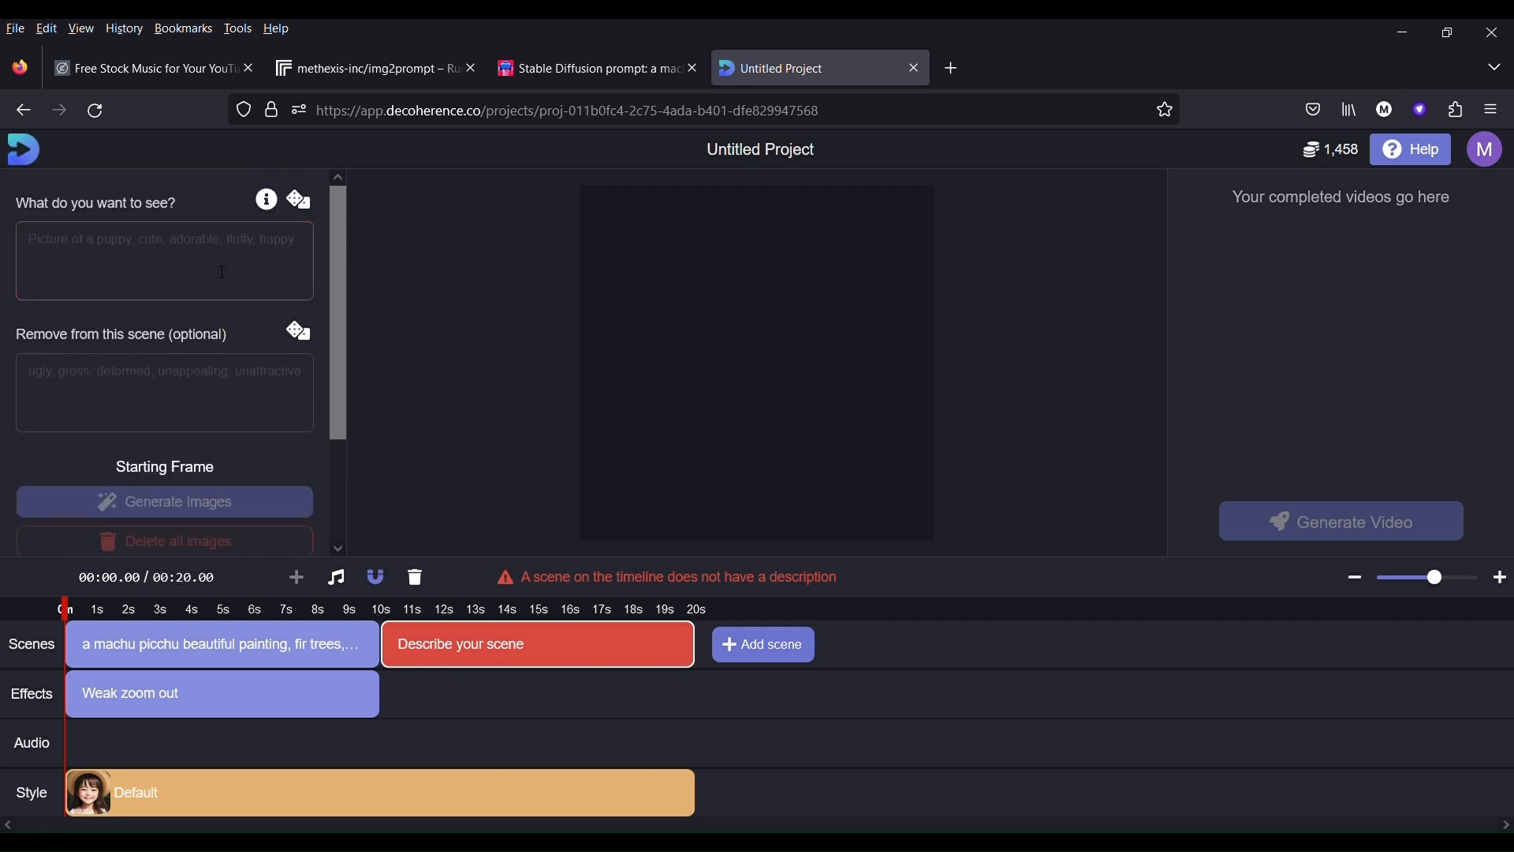
pyautogui.moveTo(534, 689)
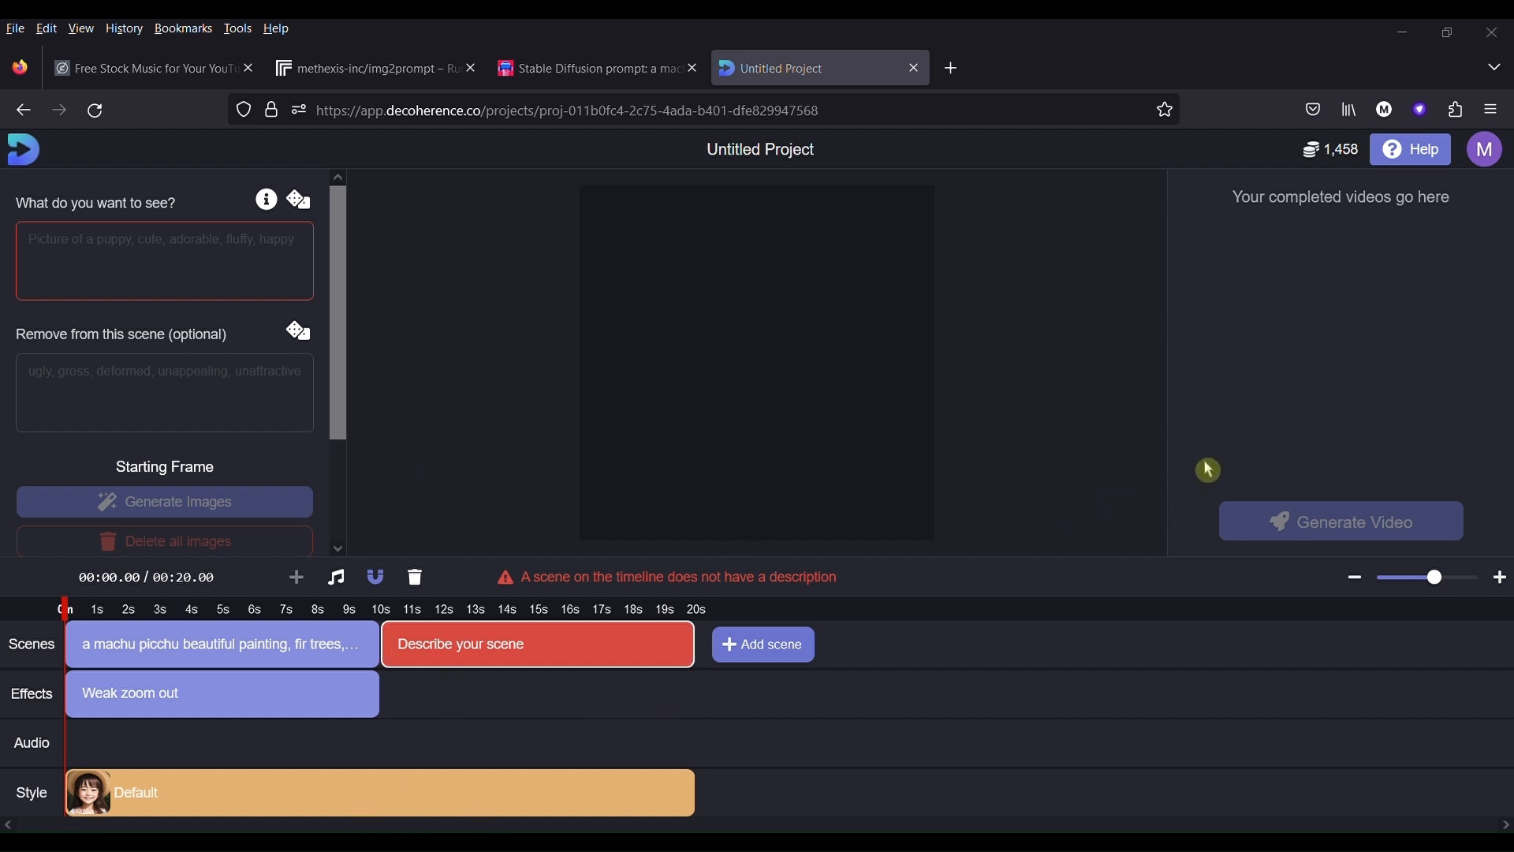
# - Duplicate the PromptHero page in the browser and search its prompts for "Petra in Jordan"
pyautogui.click(602, 82)
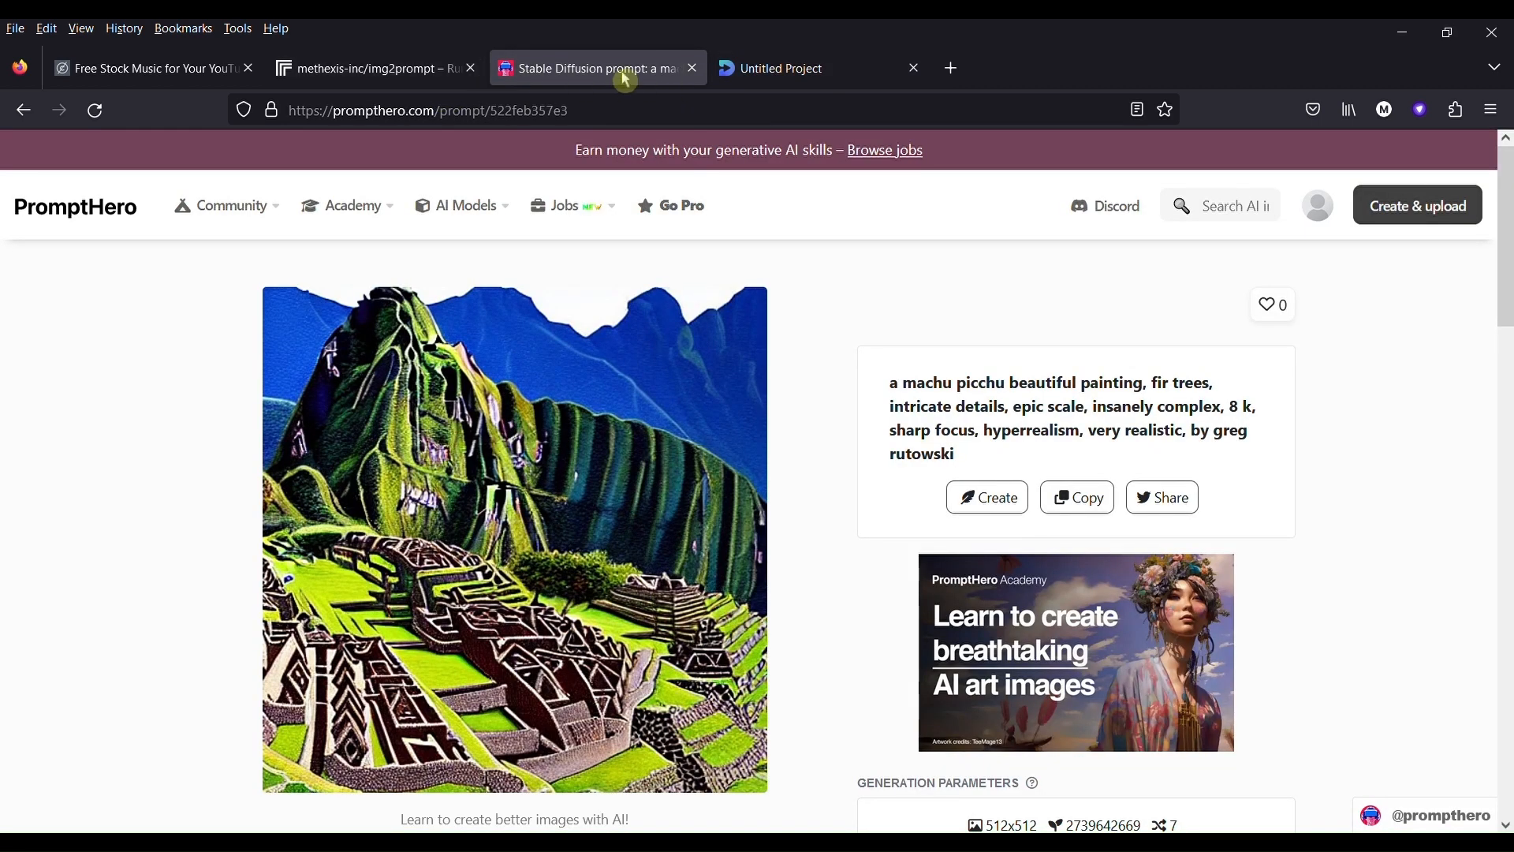
pyautogui.rightClick(622, 73)
pyautogui.click(684, 219)
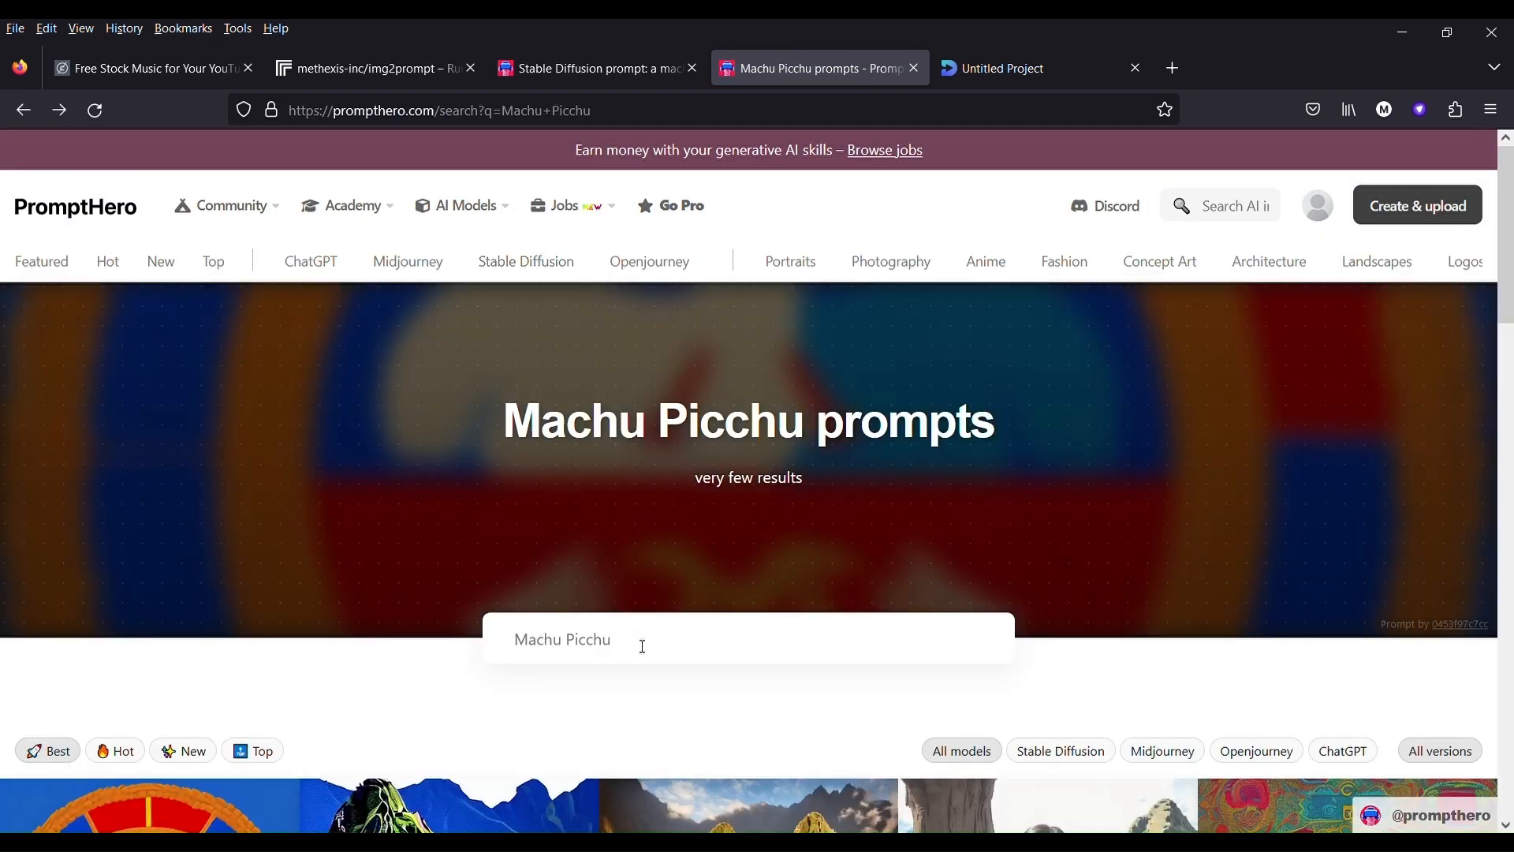
pyautogui.tripleClick(605, 637)
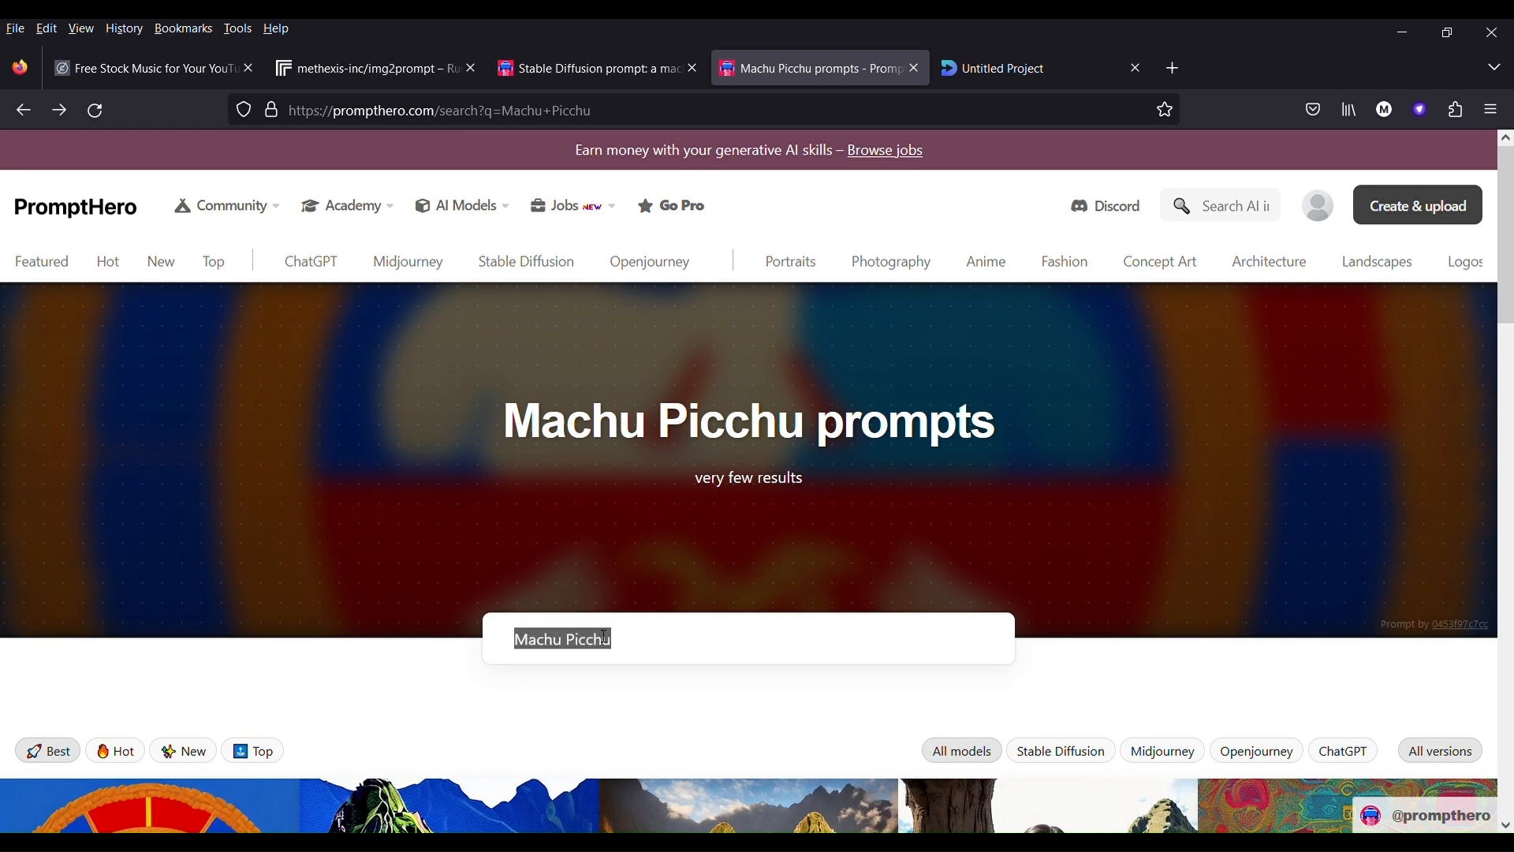
pyautogui.write('Petra in Jordan')
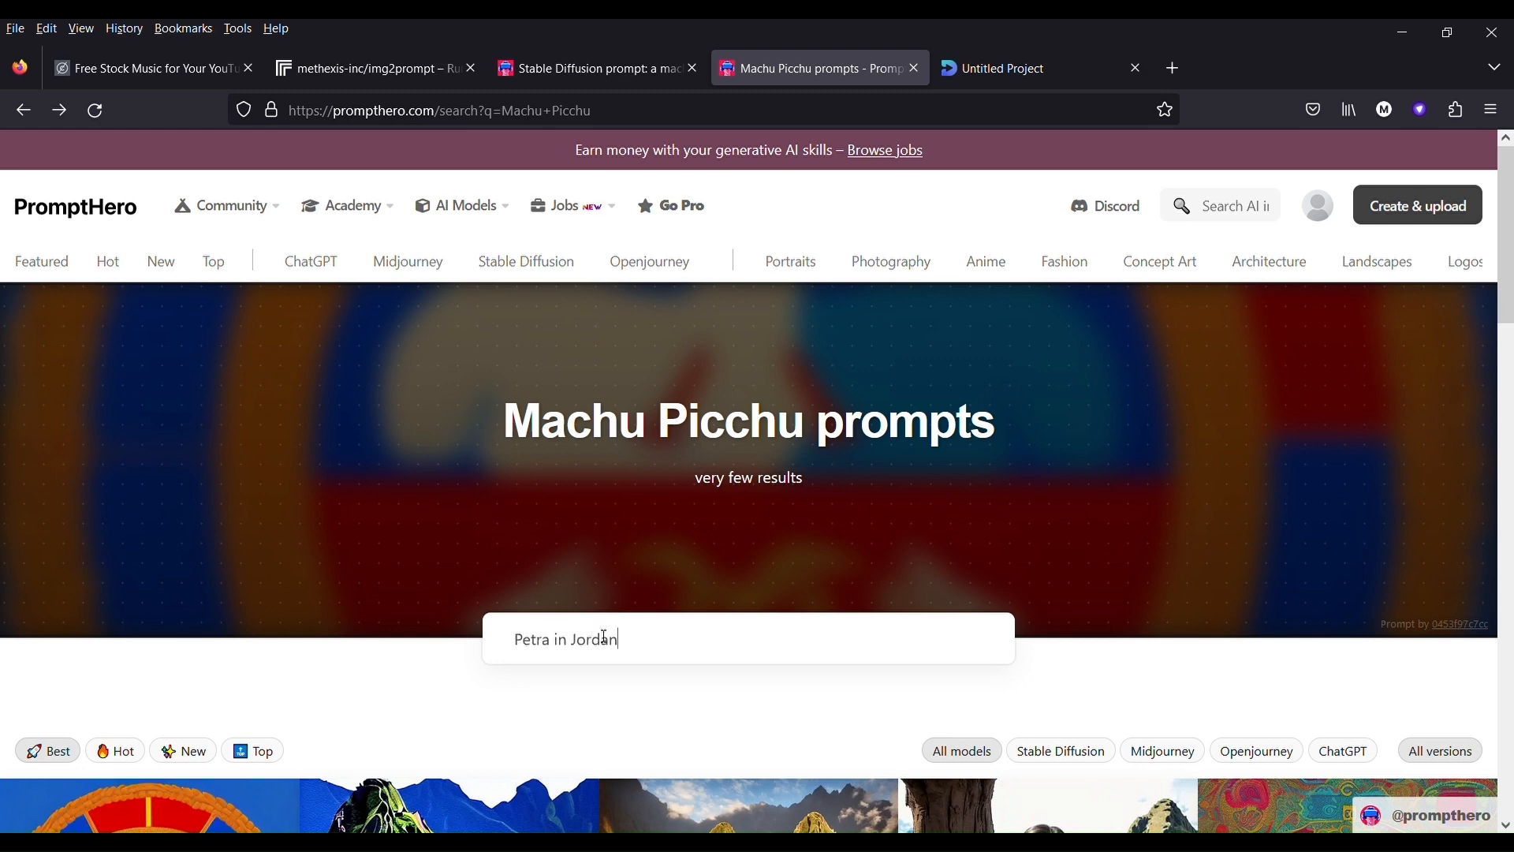
pyautogui.press('Return')
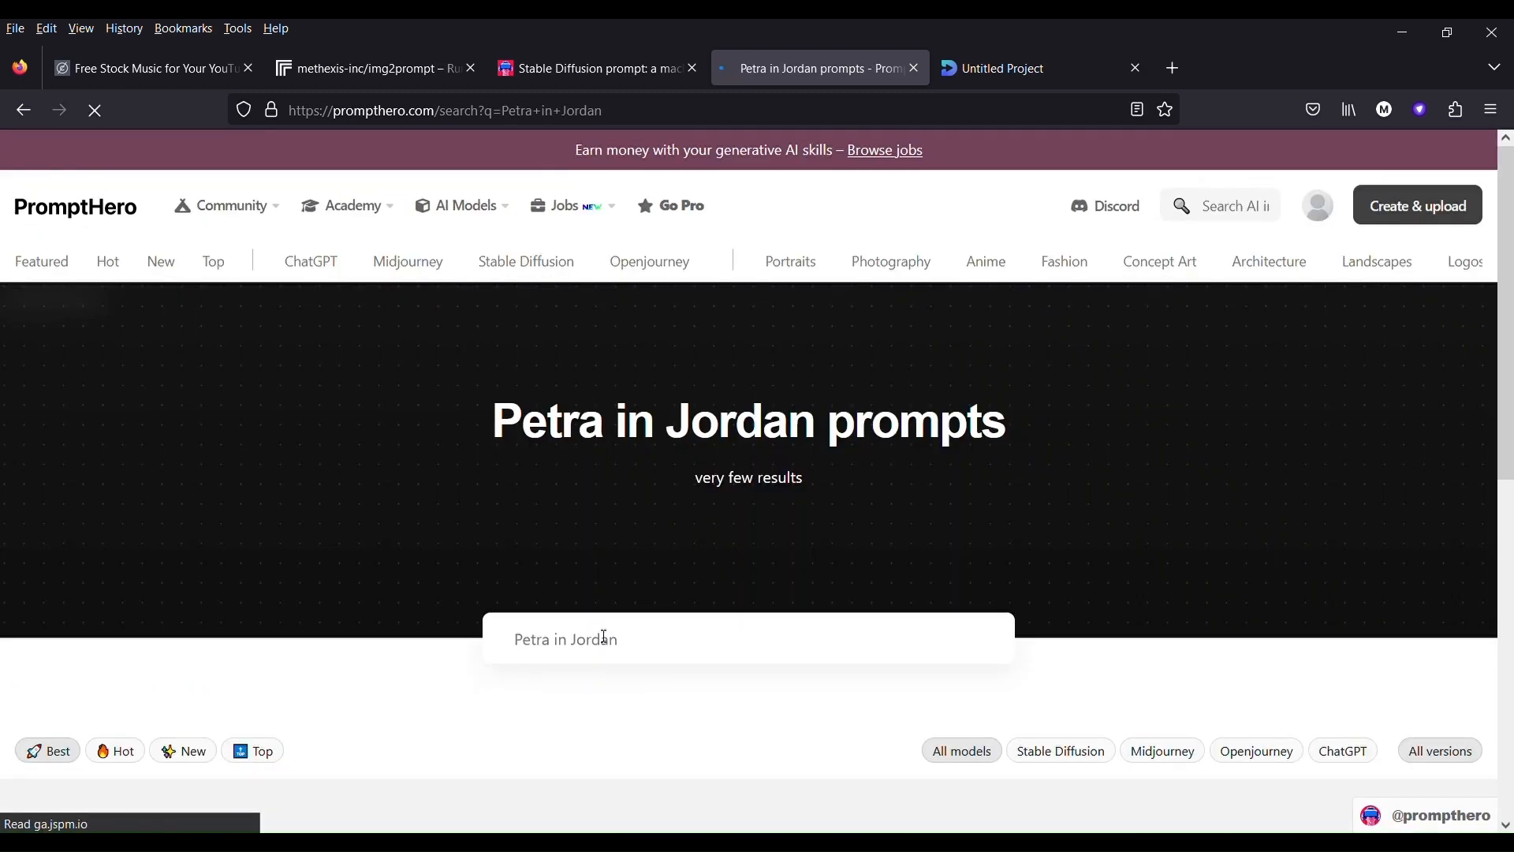
# - Open the photorealistic "the ruins of petra in Jordan" Midjourney image, copy its prompt and return to the Decoherence project
pyautogui.scroll(-6, 450, 567)
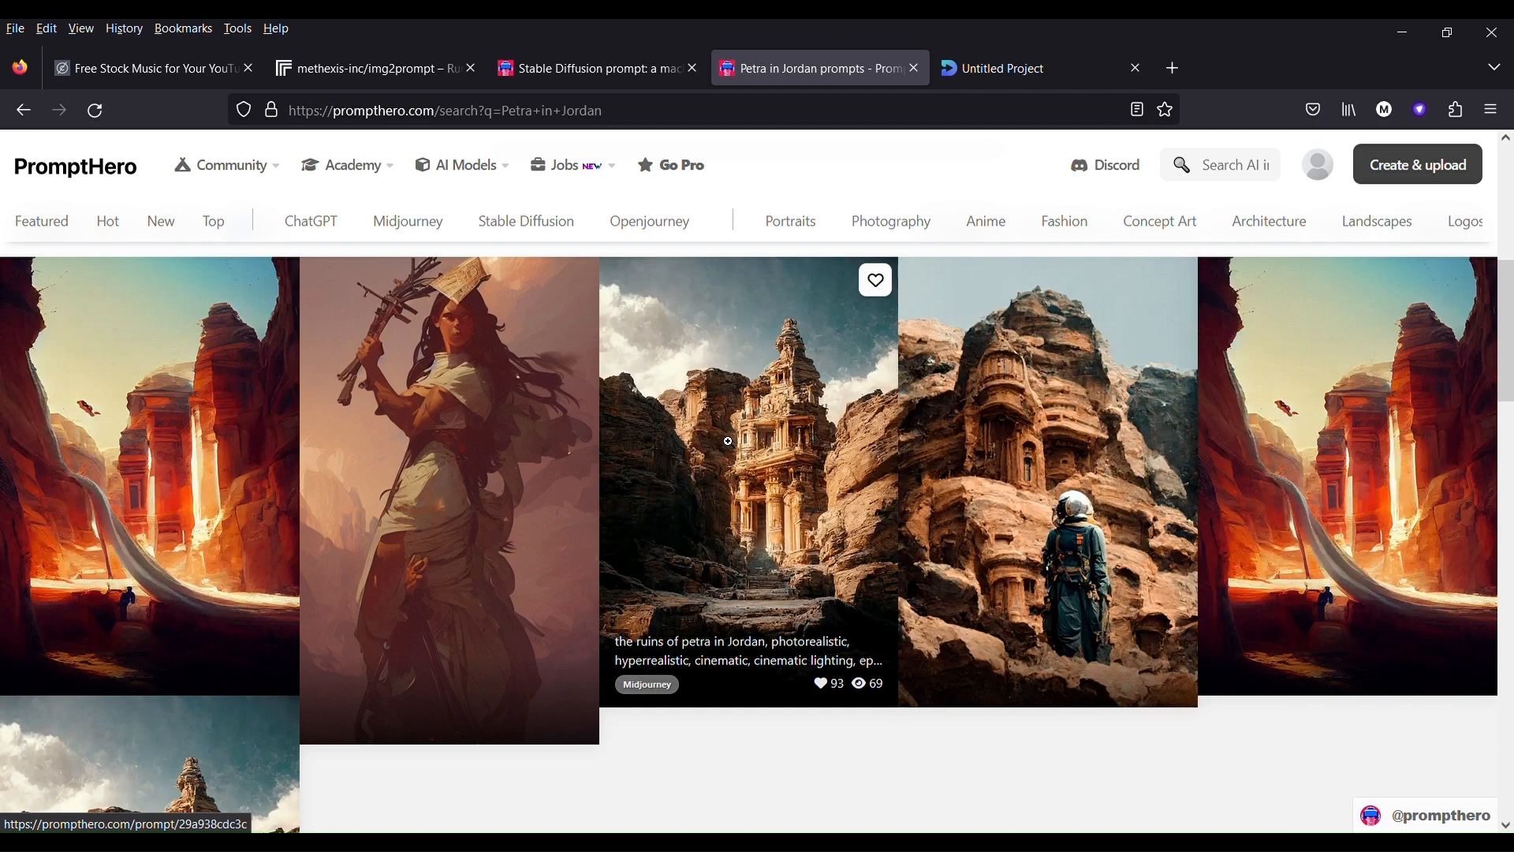
pyautogui.click(728, 442)
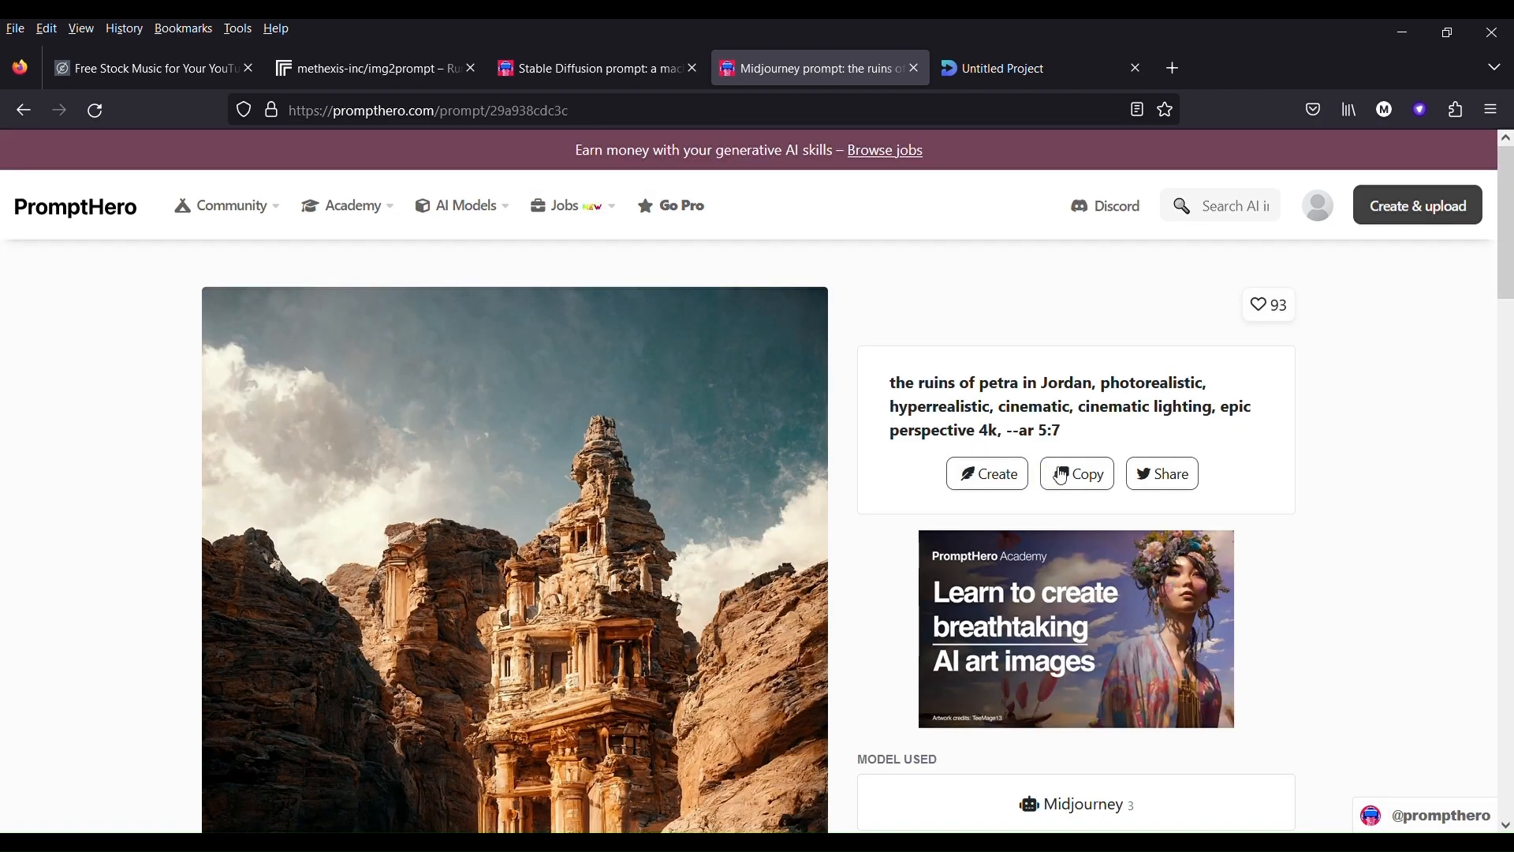
pyautogui.click(1092, 475)
pyautogui.click(1025, 69)
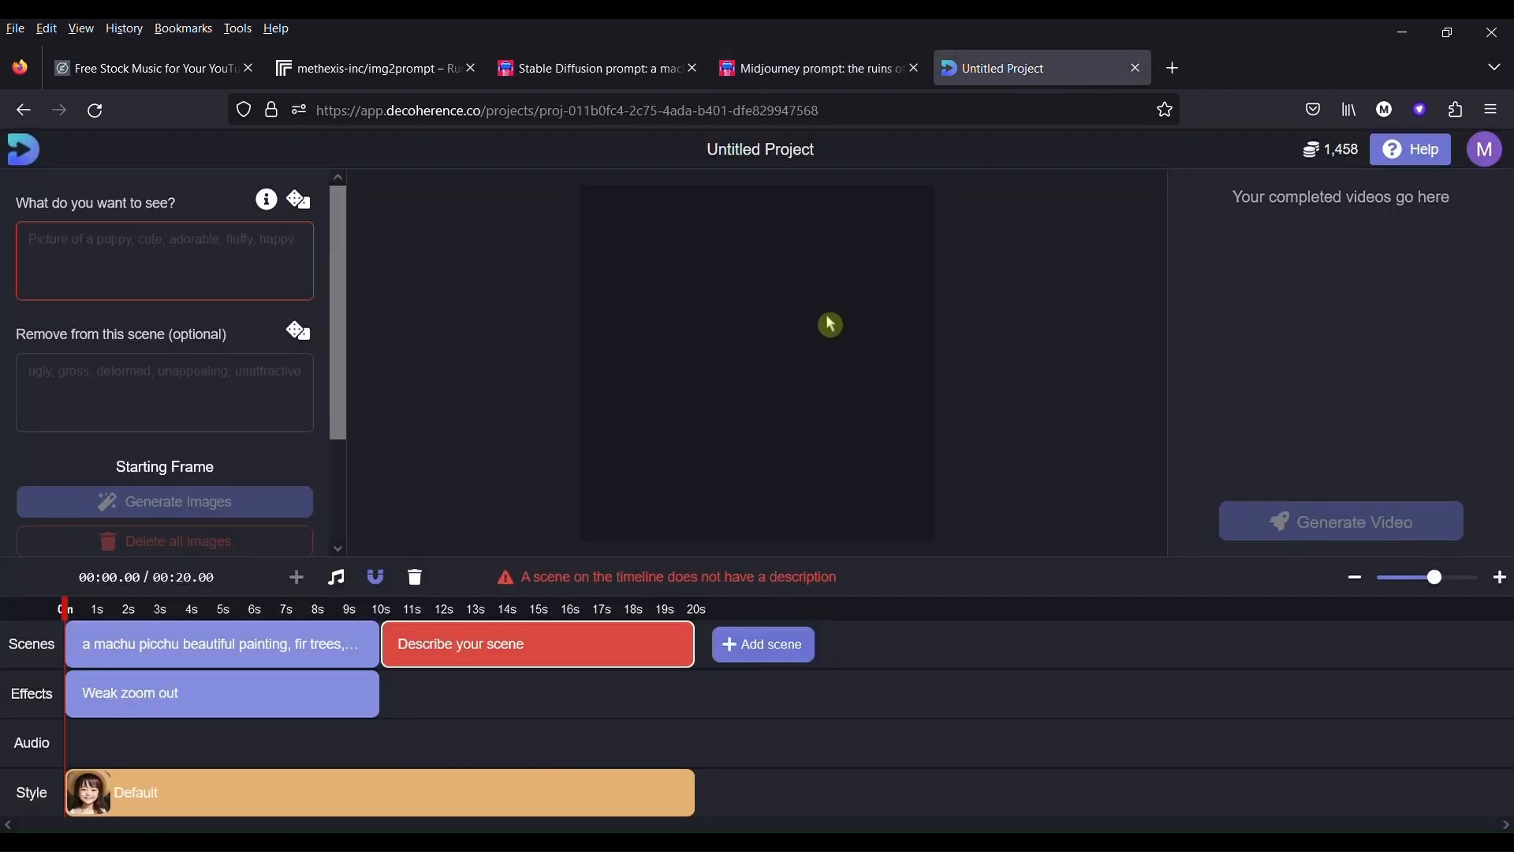
# - Fill the second scene's description with the copied Petra ruins prompt and give the scene a weak pan right camera effect
pyautogui.click(119, 266)
pyautogui.hotkey('ctrl', 'v')
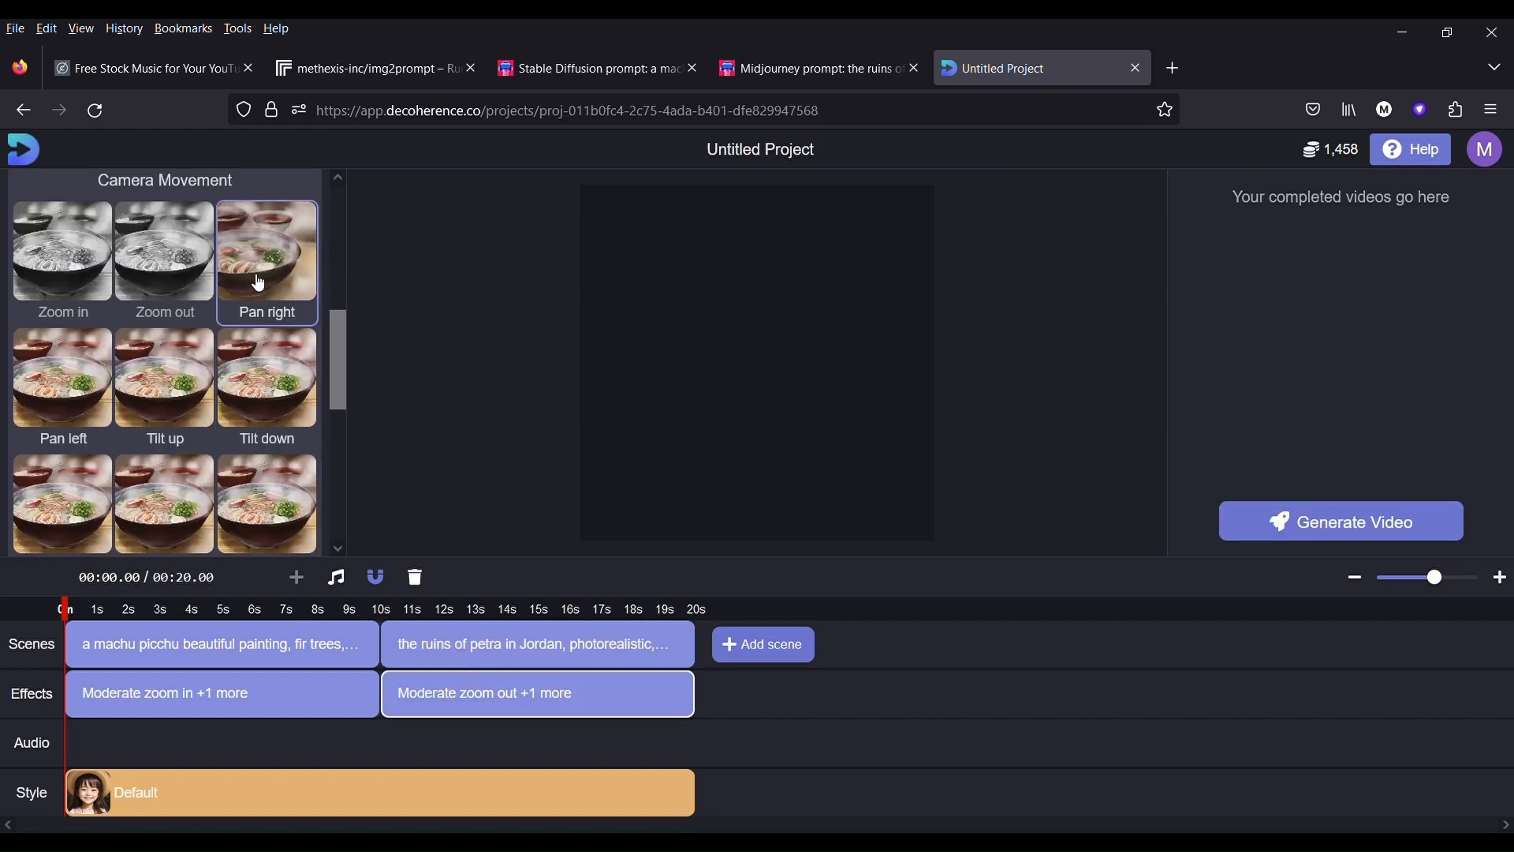
pyautogui.click(258, 283)
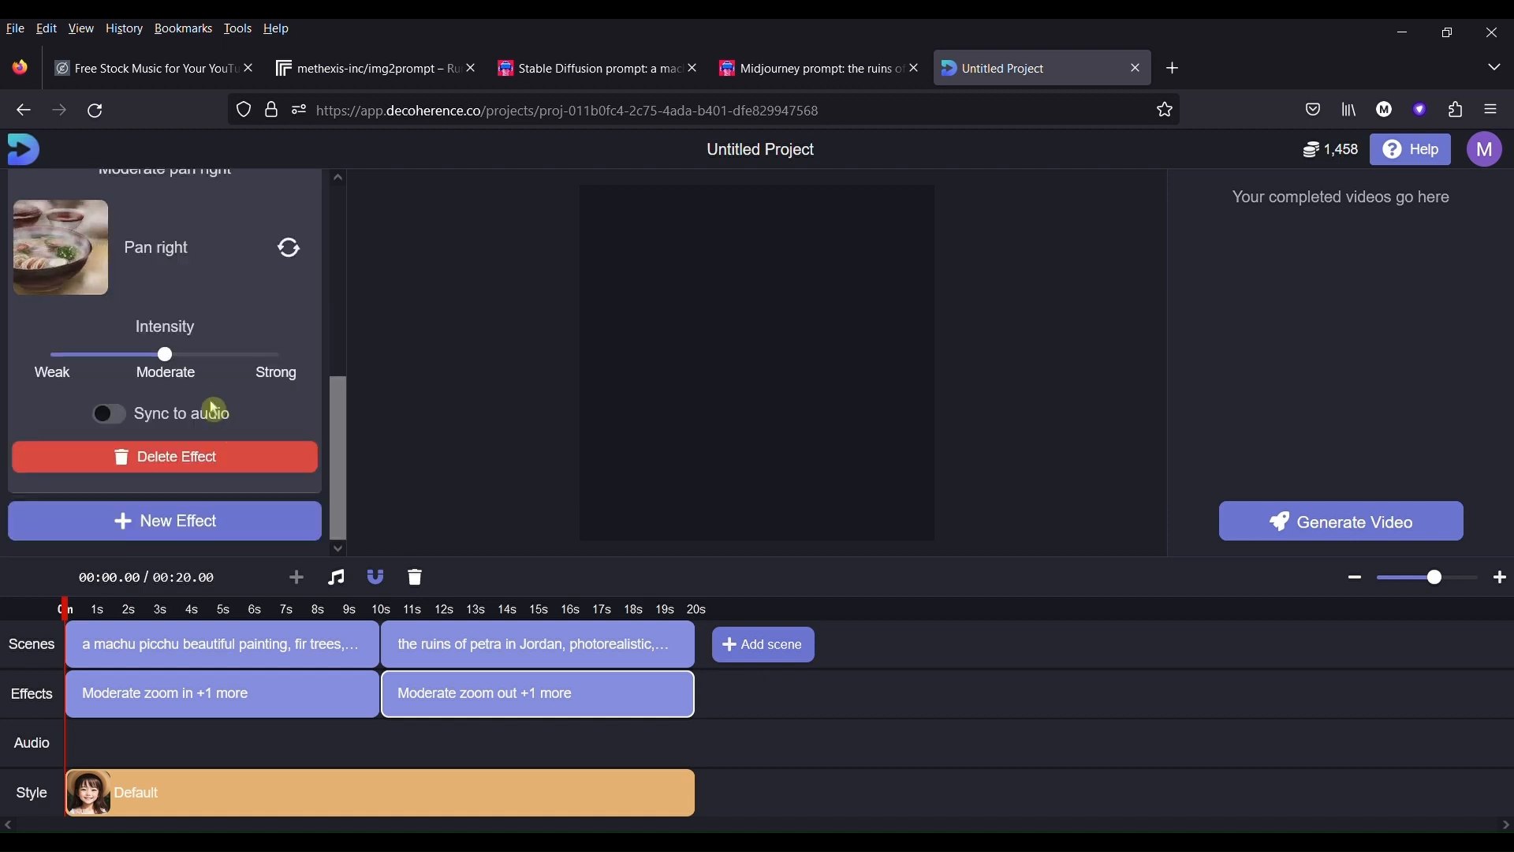
pyautogui.scroll(2, 214, 409)
pyautogui.scroll(-2, 203, 443)
pyautogui.moveTo(163, 355); pyautogui.dragTo(94, 362)
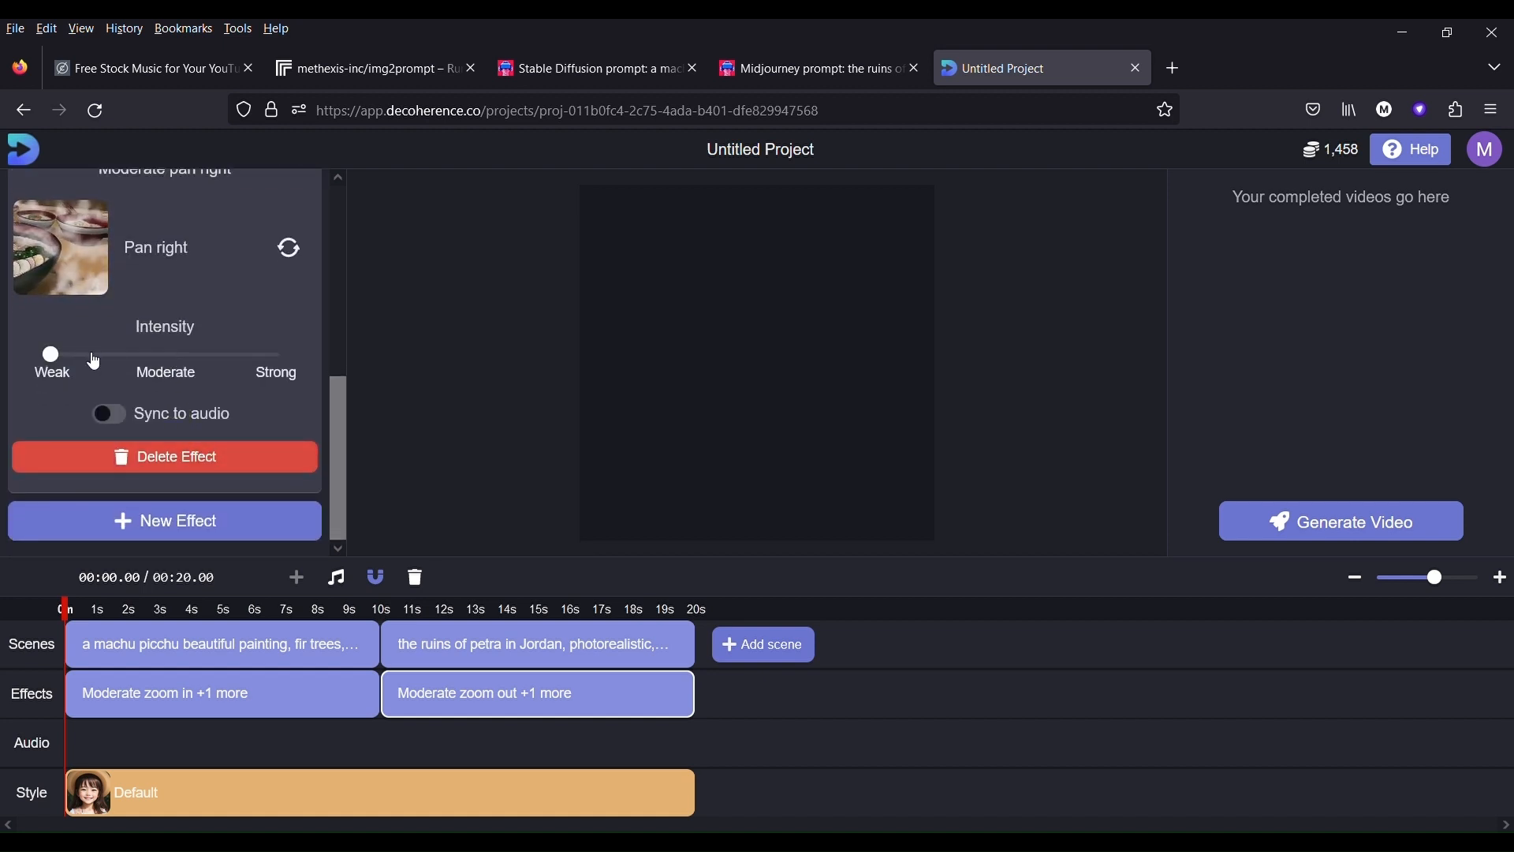
pyautogui.scroll(5, 210, 420)
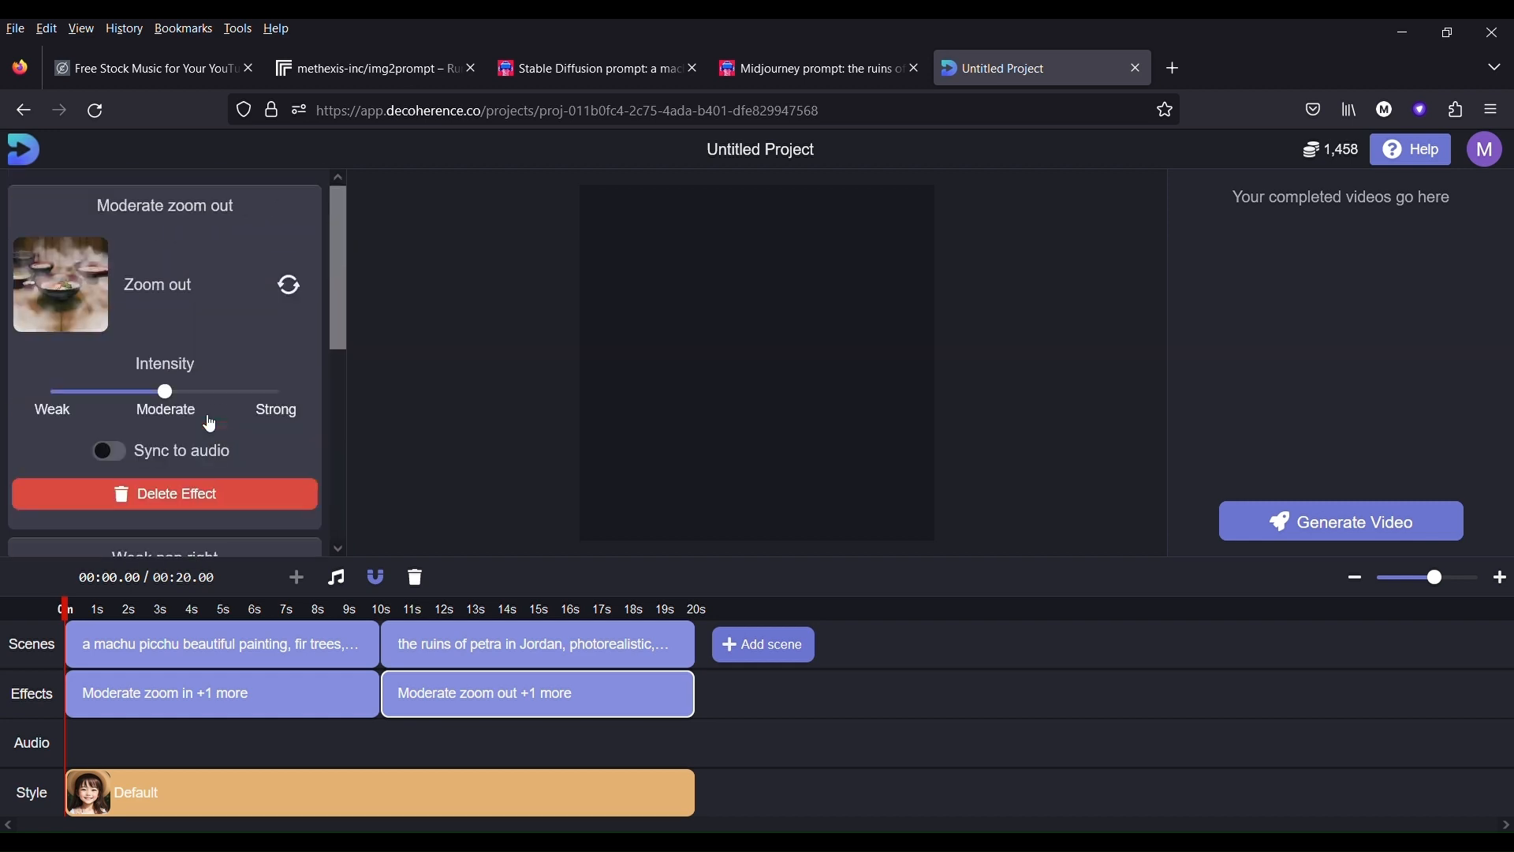
pyautogui.scroll(-3, 293, 442)
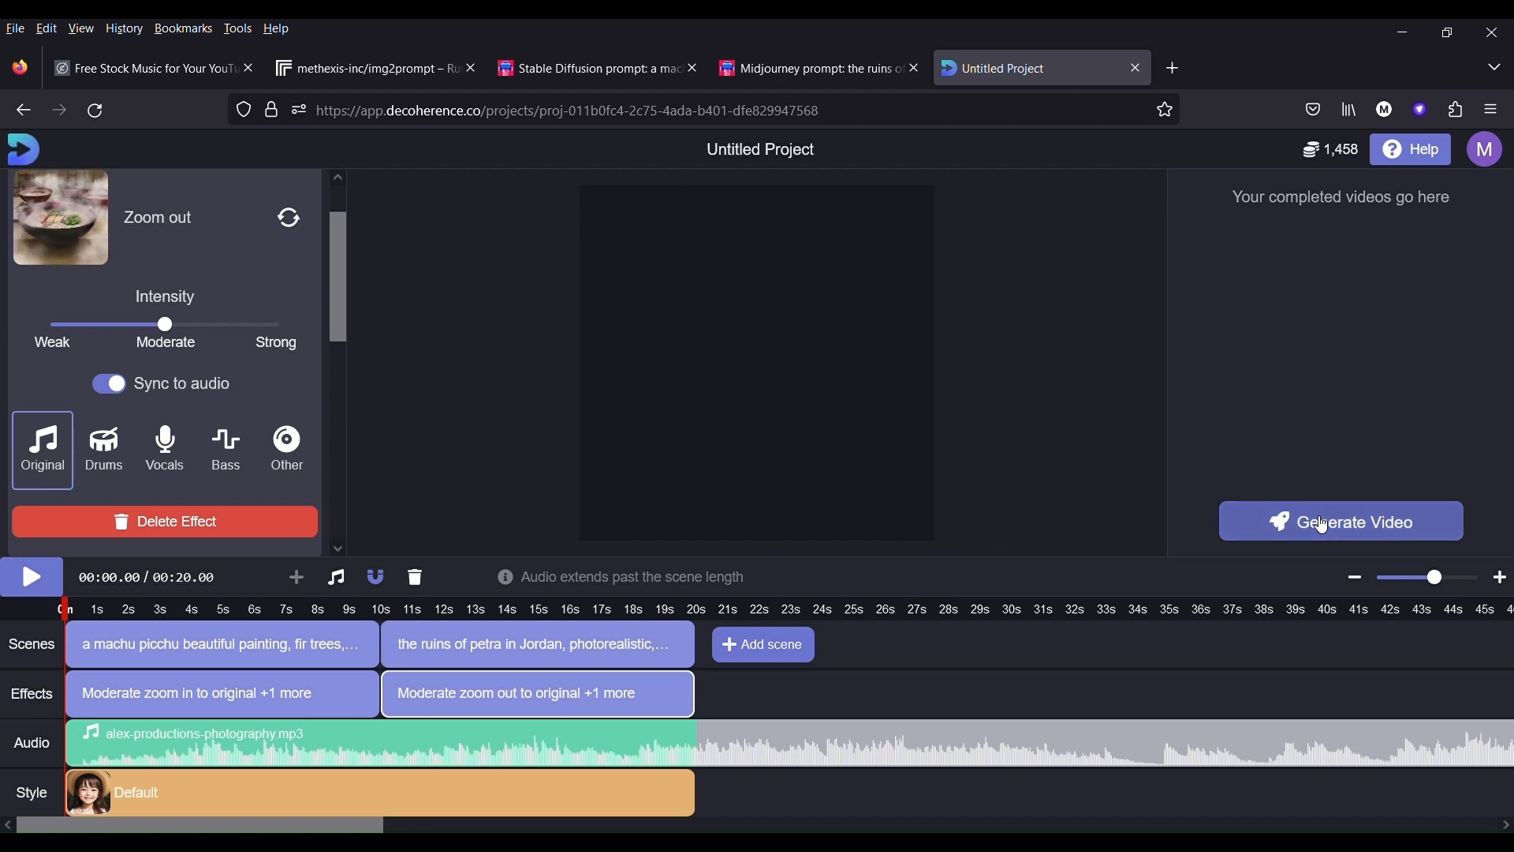
# - Generate the 20-second two-scene video and accept the credit cost
pyautogui.click(1325, 525)
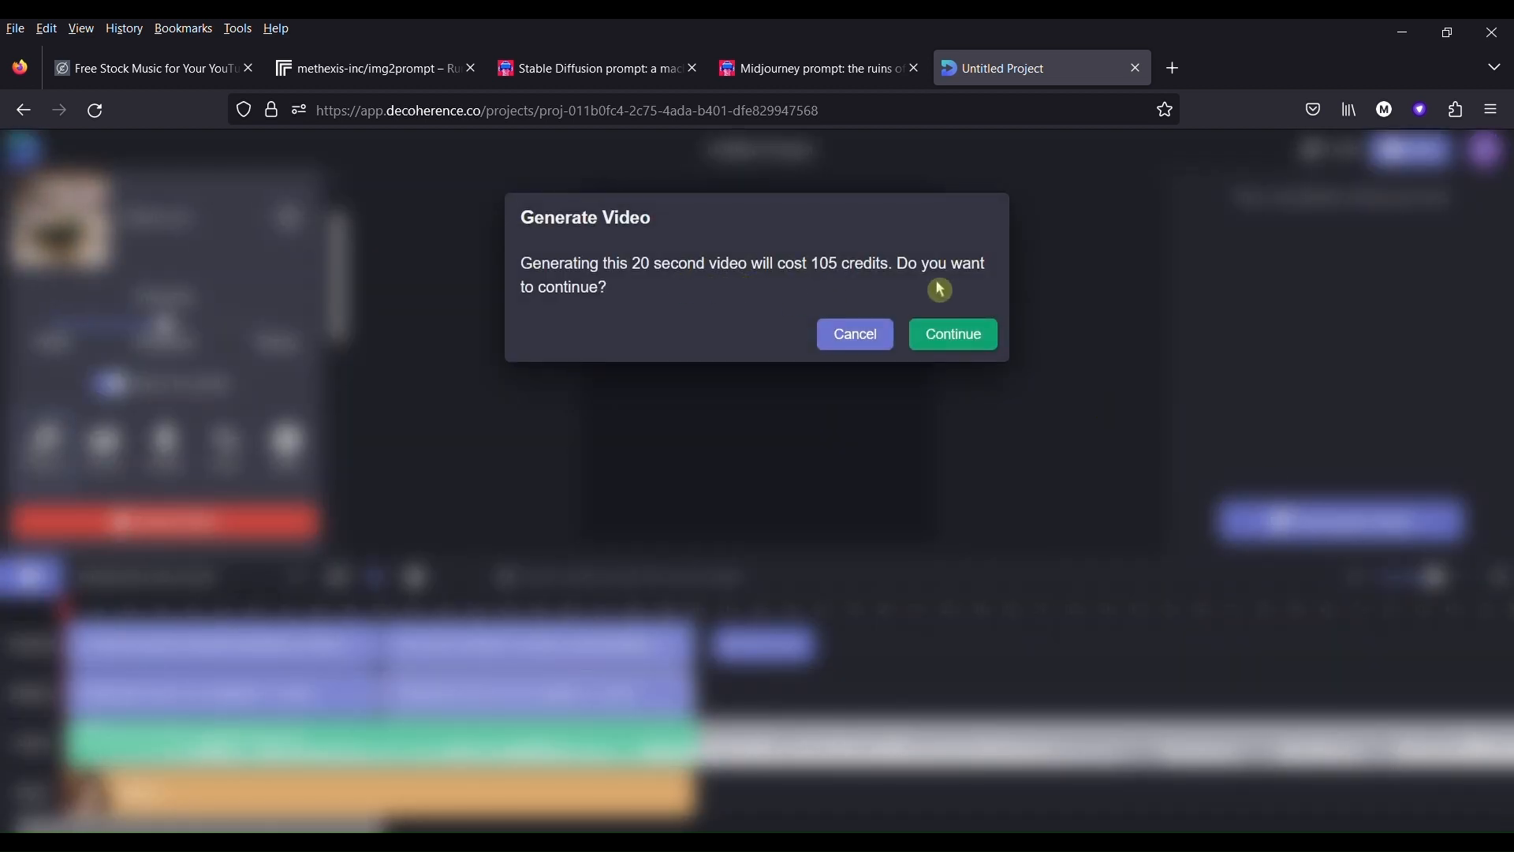
pyautogui.click(981, 339)
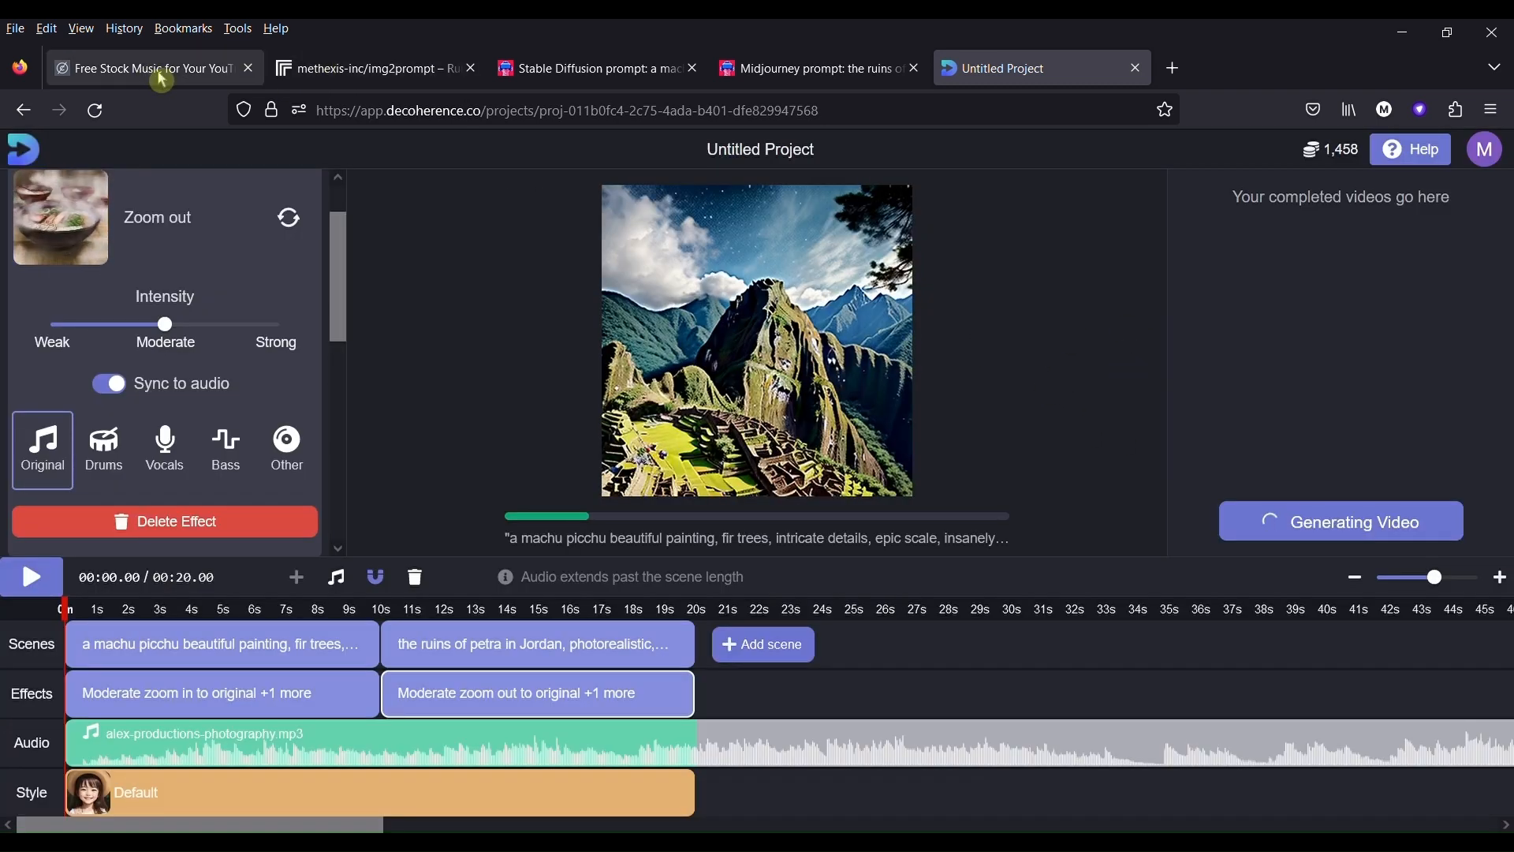
# - Review the source pages: the Petra and Machu Picchu prompts on PromptHero, the img2prompt output, and the free-stock-music.com tracks and filters
pyautogui.click(811, 71)
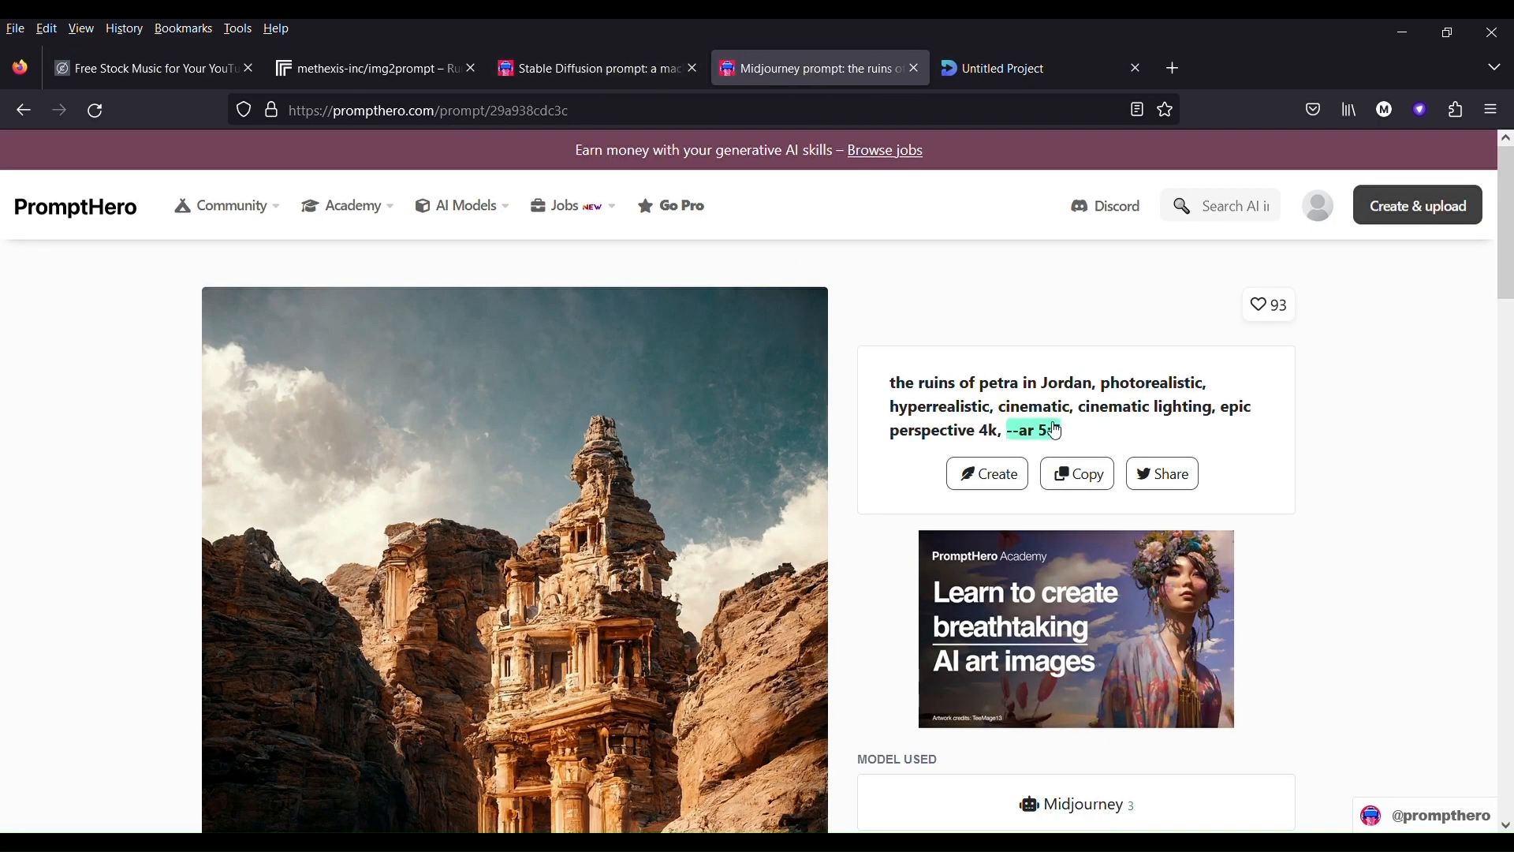
pyautogui.click(613, 73)
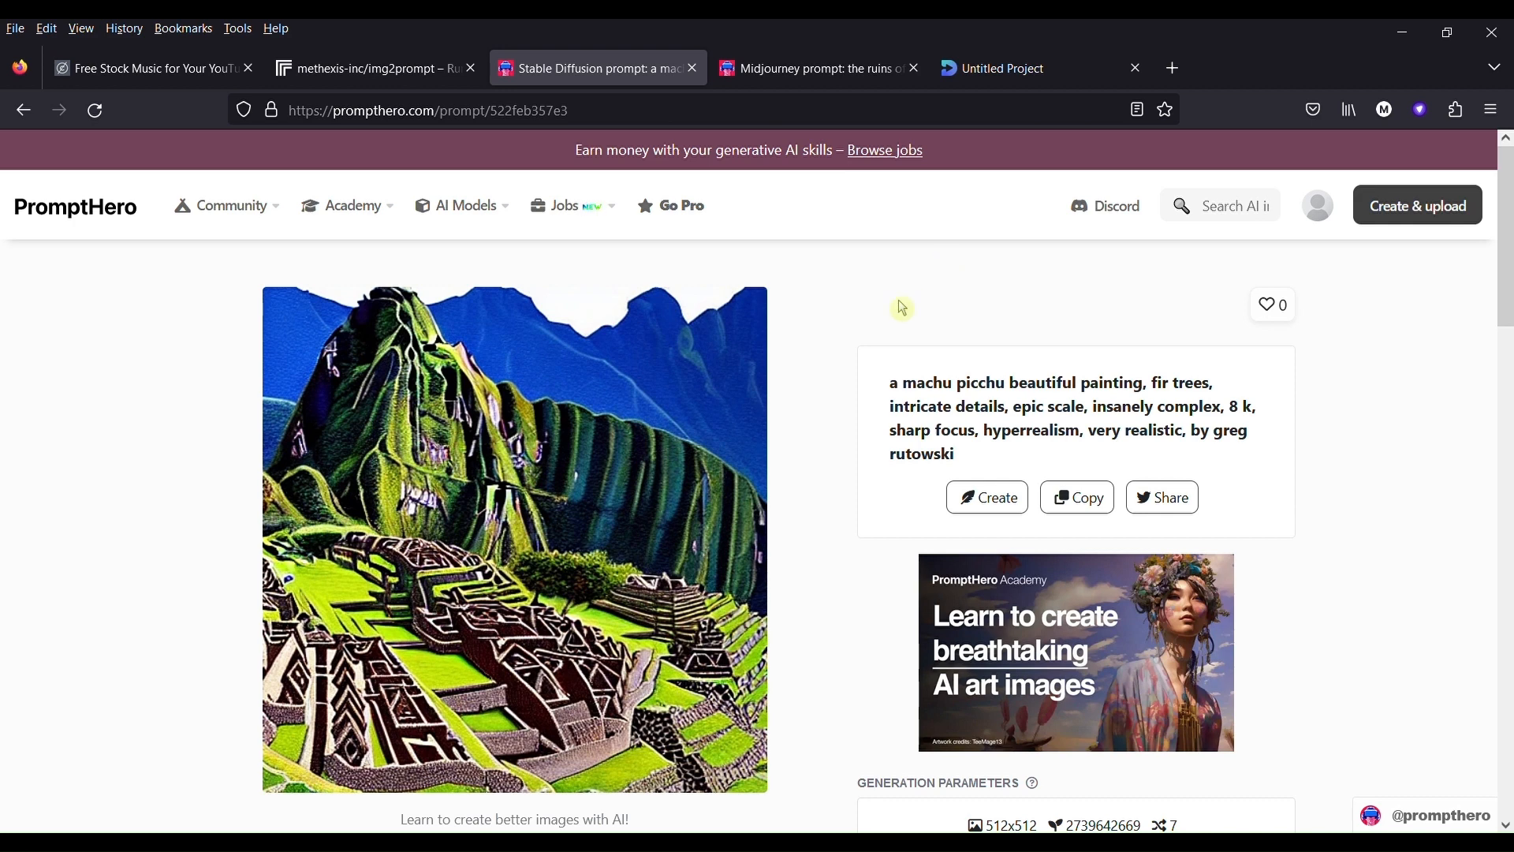
pyautogui.click(374, 79)
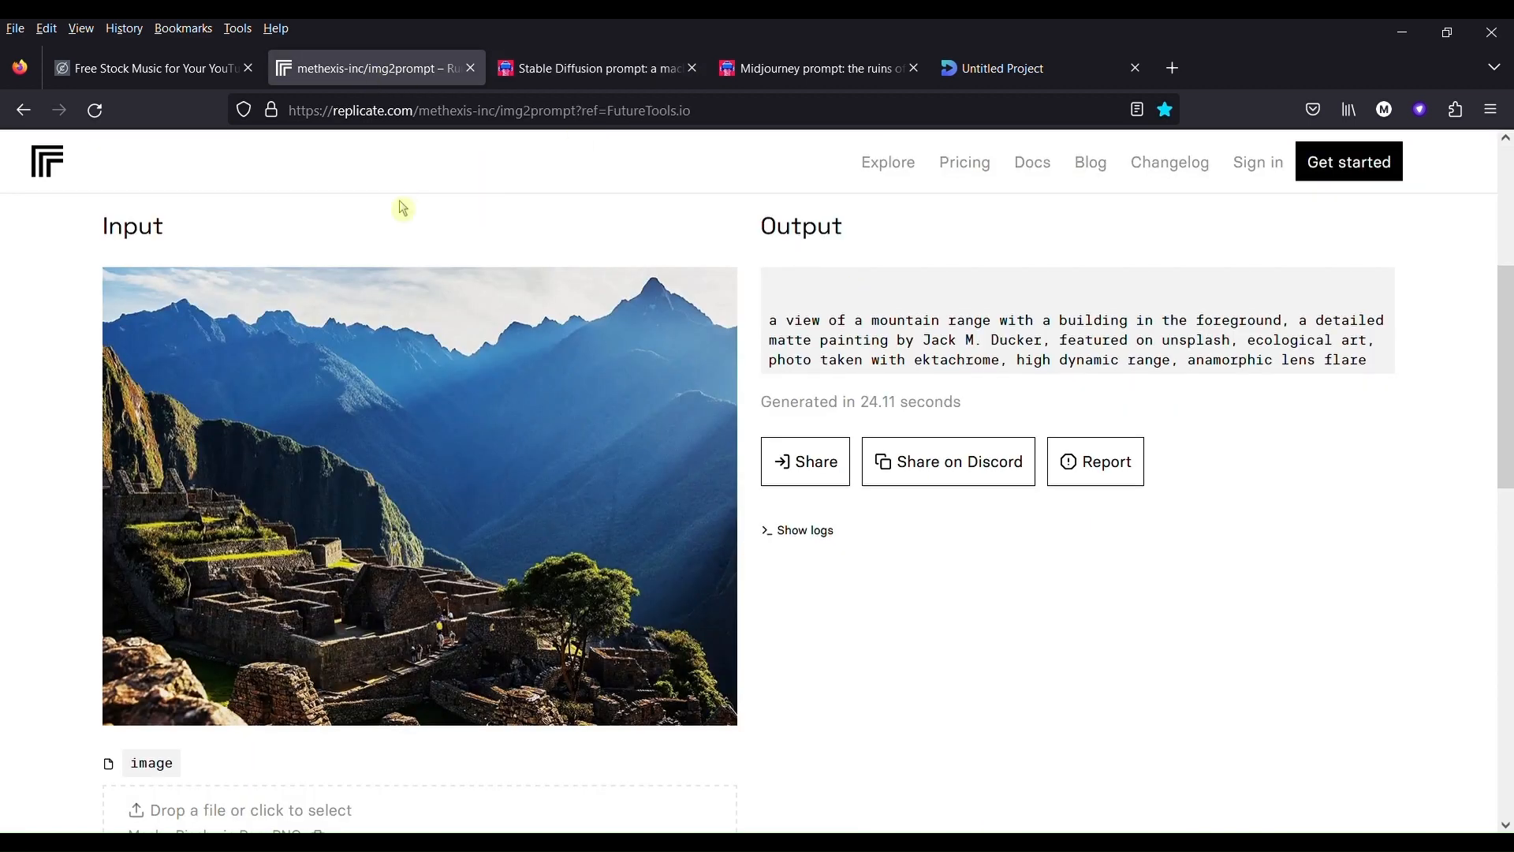
pyautogui.scroll(3, 399, 218)
pyautogui.scroll(2, 405, 209)
pyautogui.scroll(-6, 399, 228)
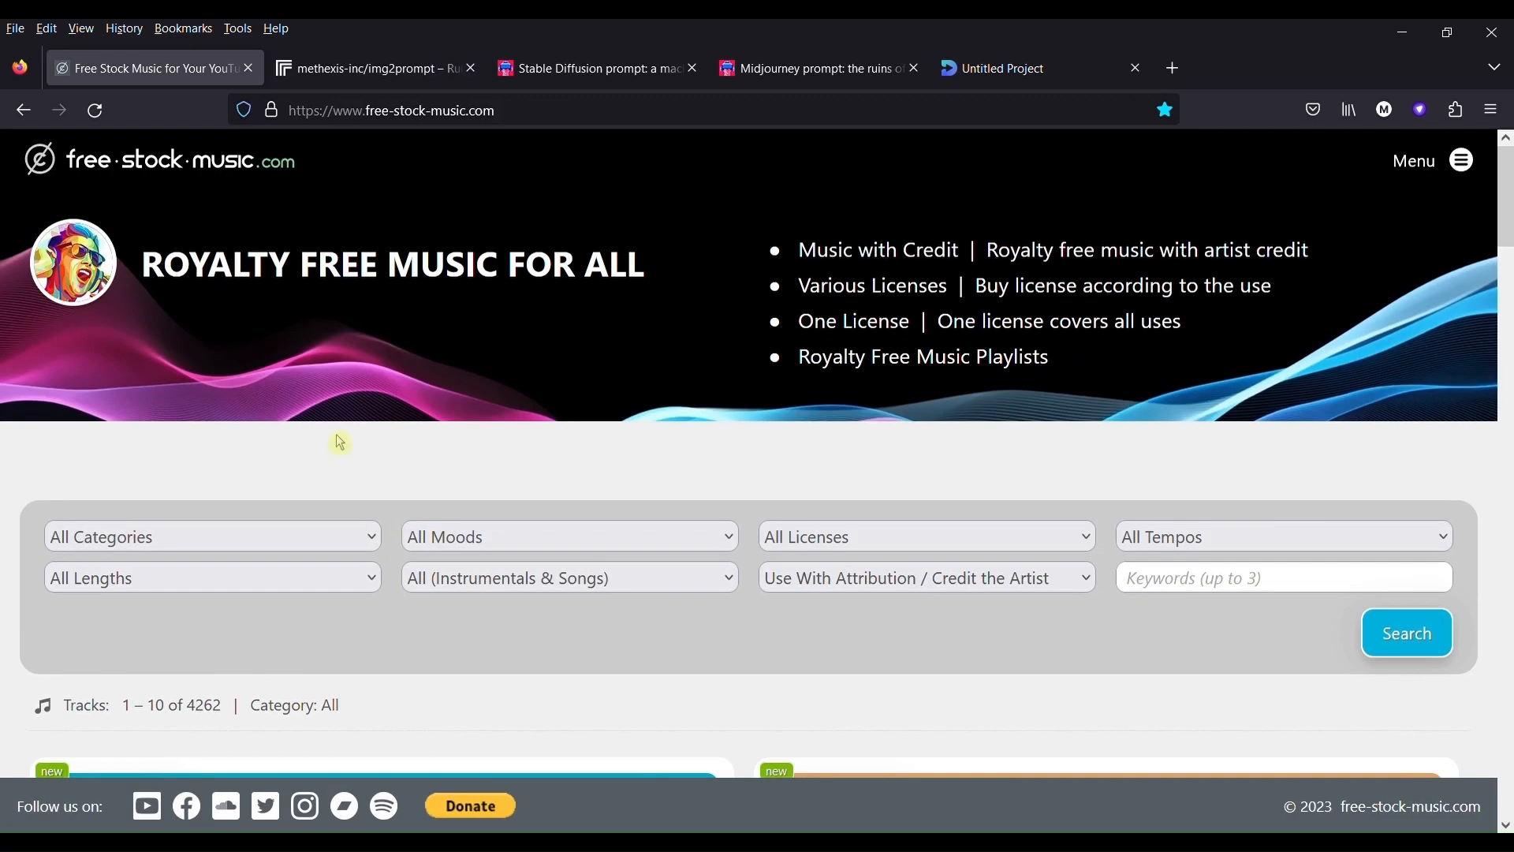
pyautogui.scroll(-5, 341, 443)
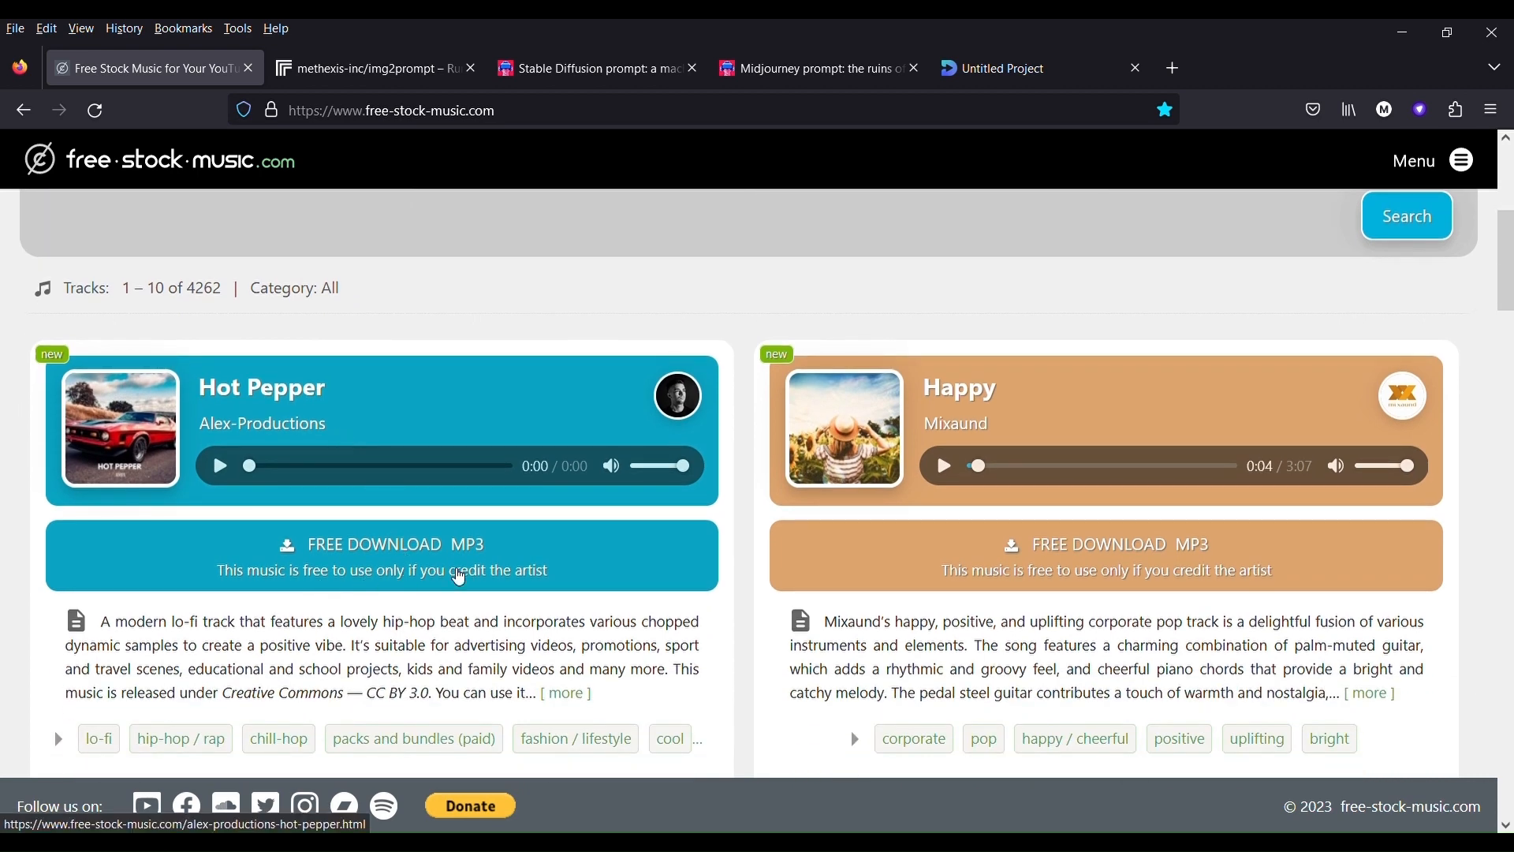
pyautogui.scroll(5, 458, 572)
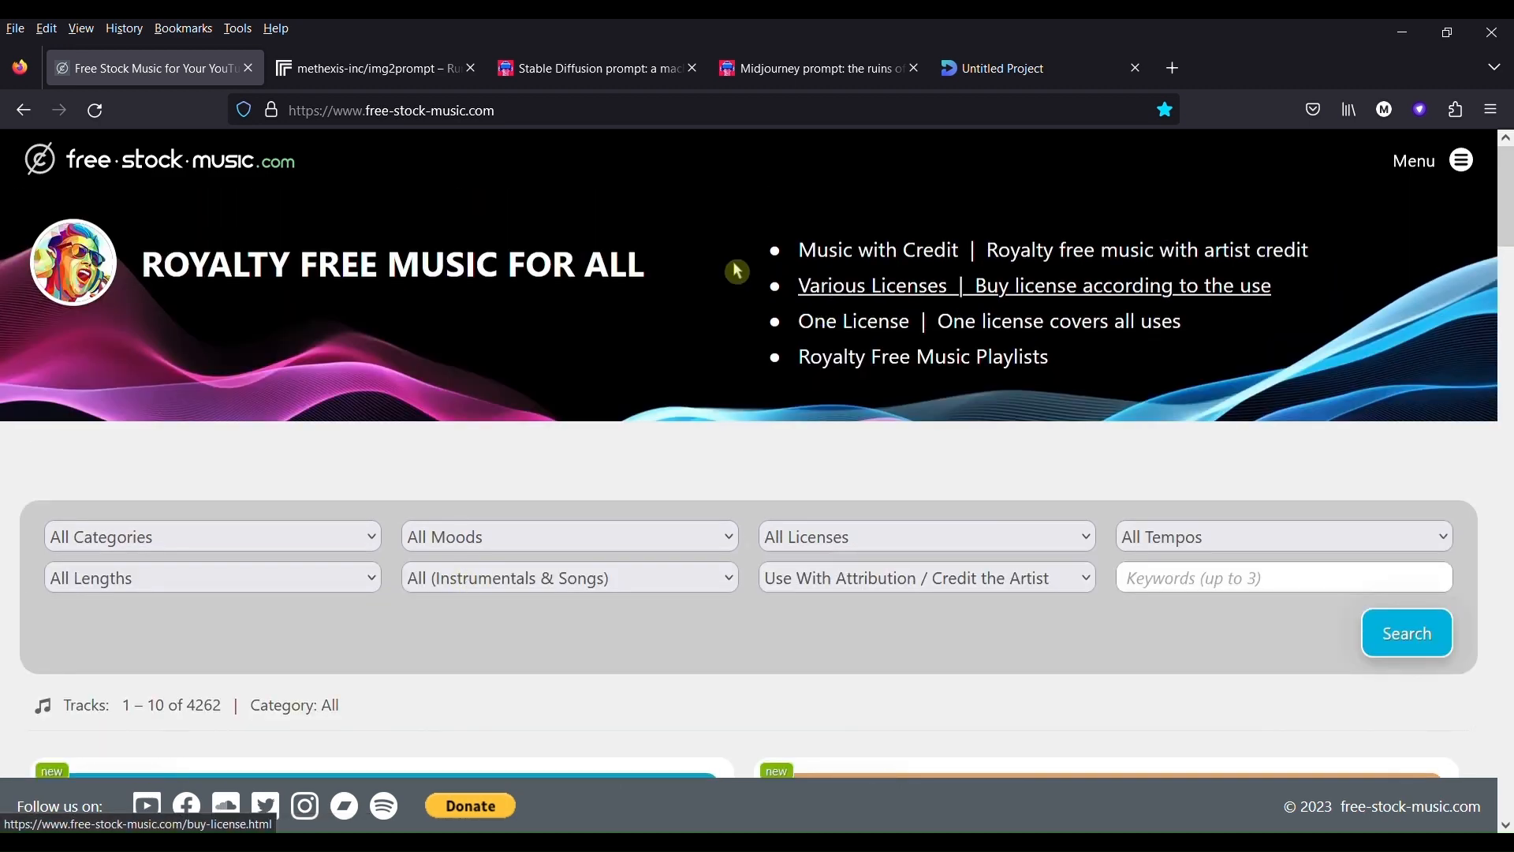
pyautogui.scroll(-3, 862, 395)
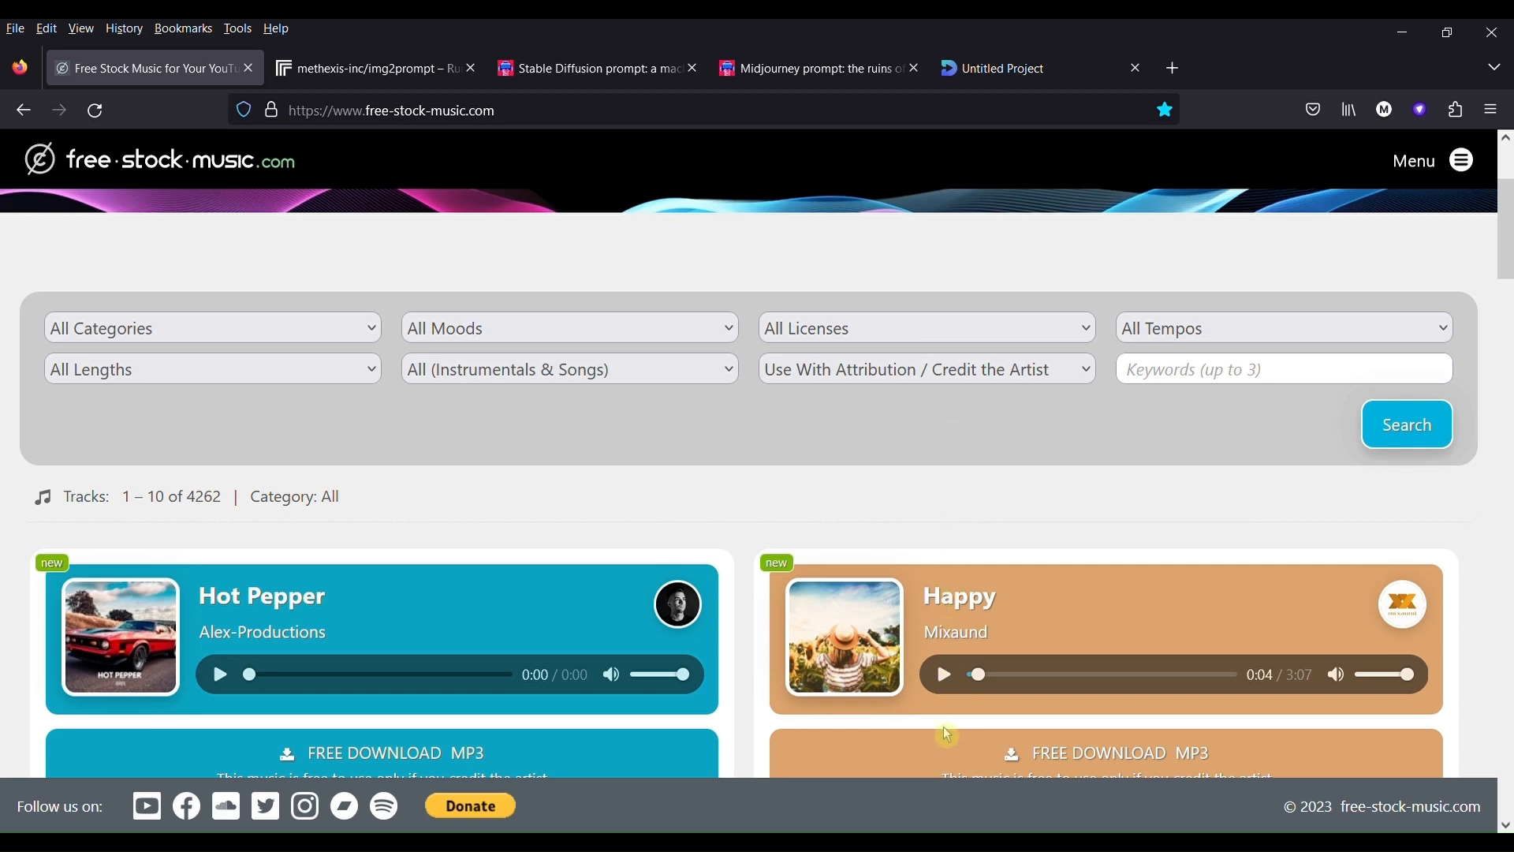
pyautogui.scroll(-3, 364, 546)
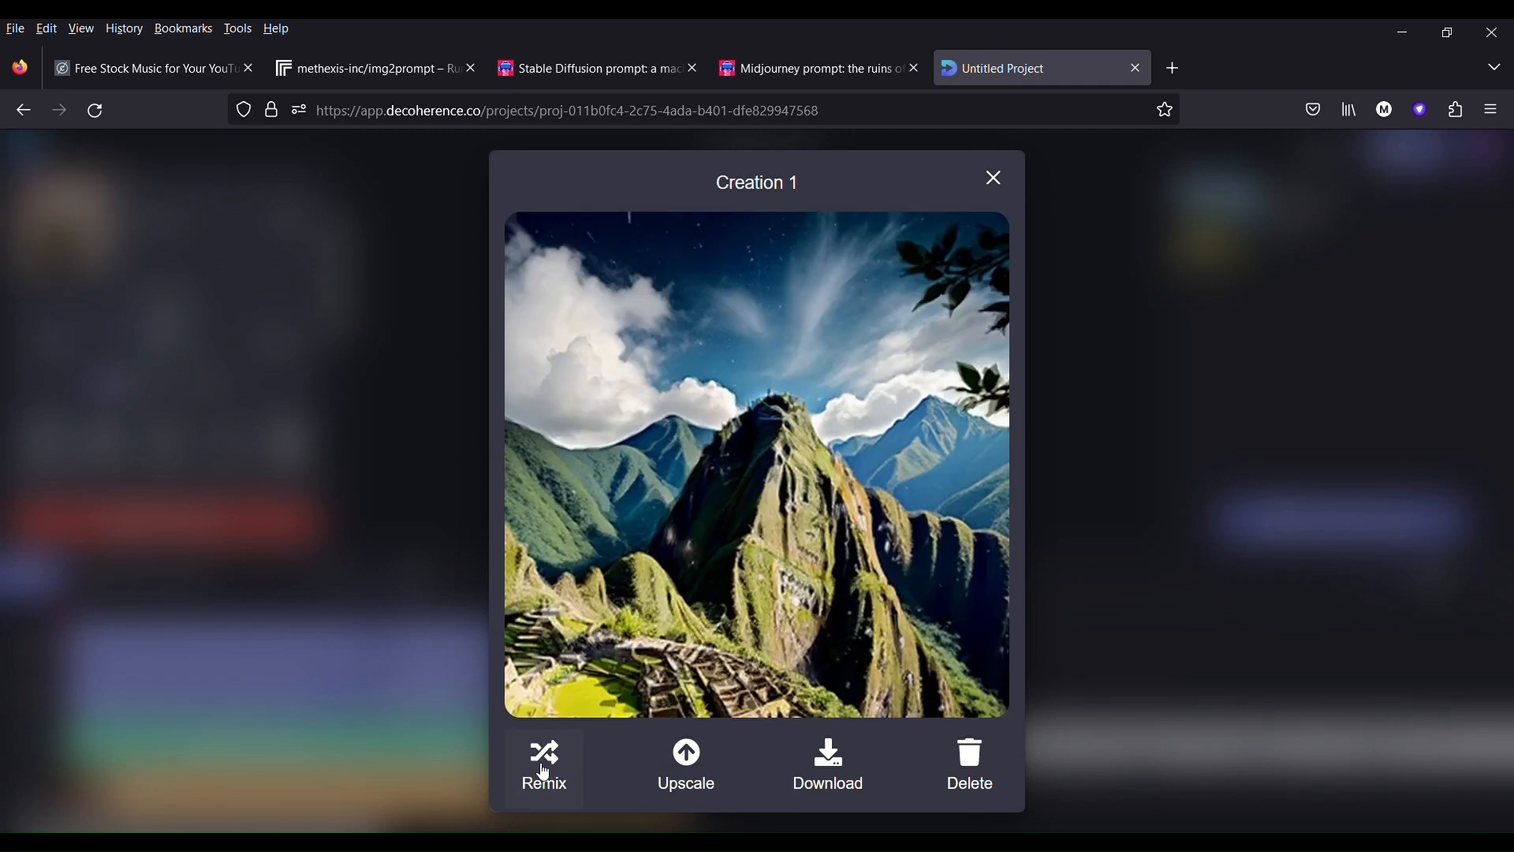
# - Try to upscale the finished Creation 1 video, dismiss the paid plan offers, and download the video
pyautogui.click(696, 770)
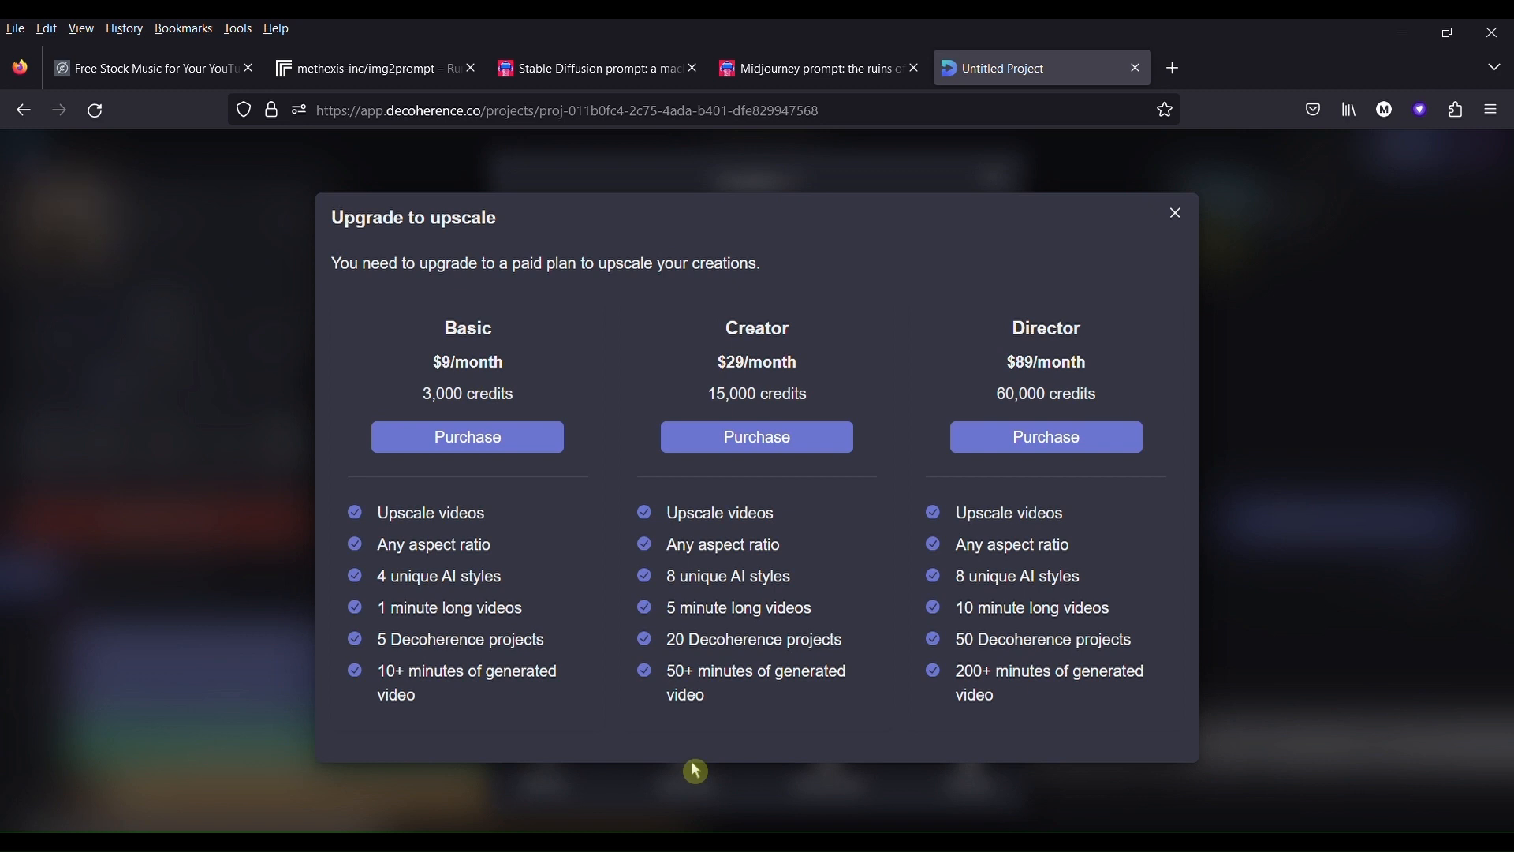
pyautogui.click(1175, 213)
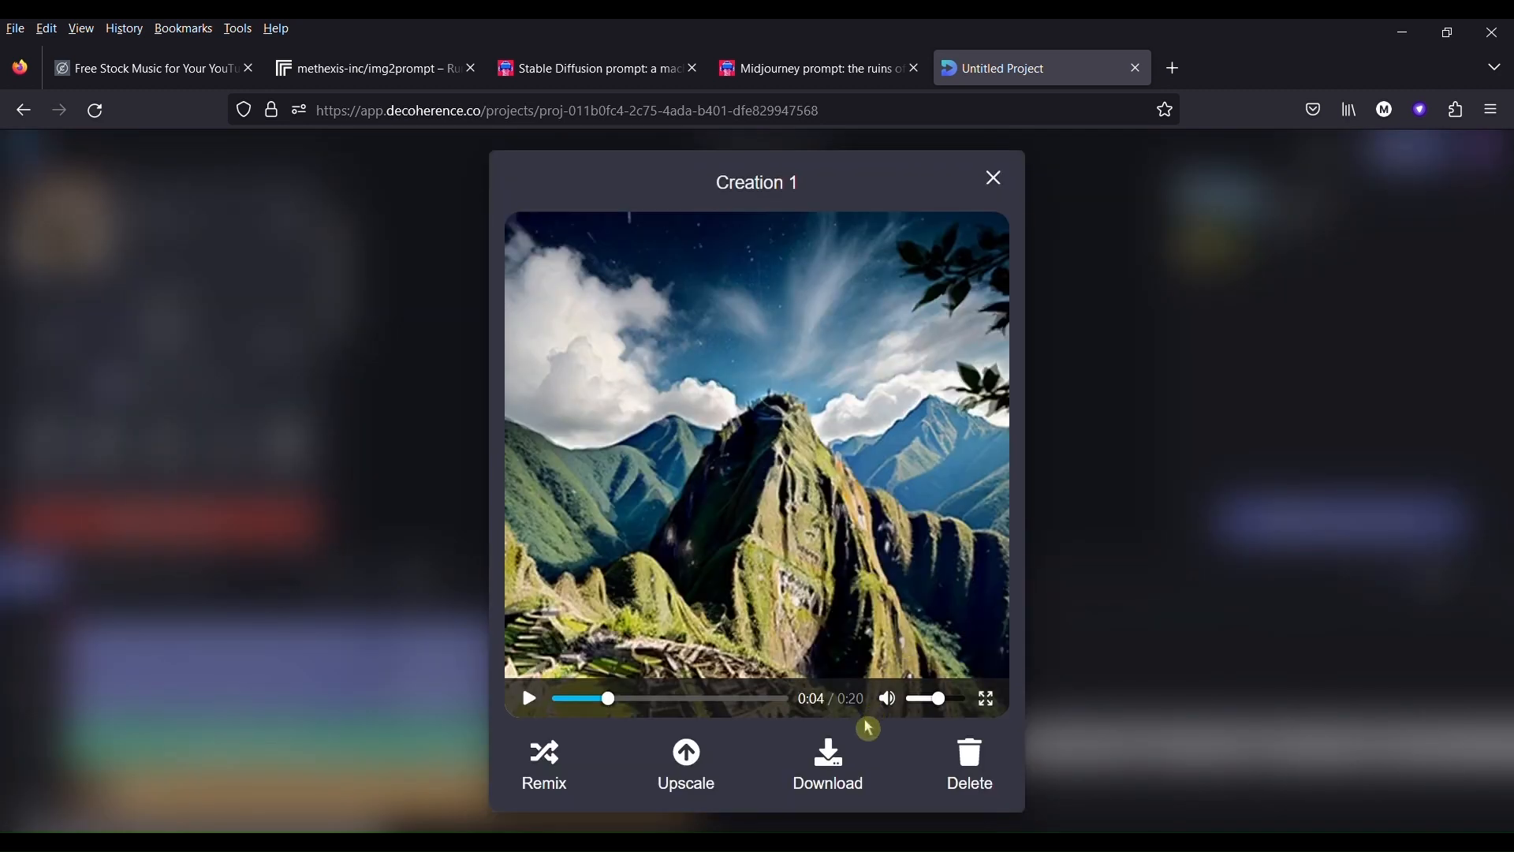
pyautogui.click(838, 767)
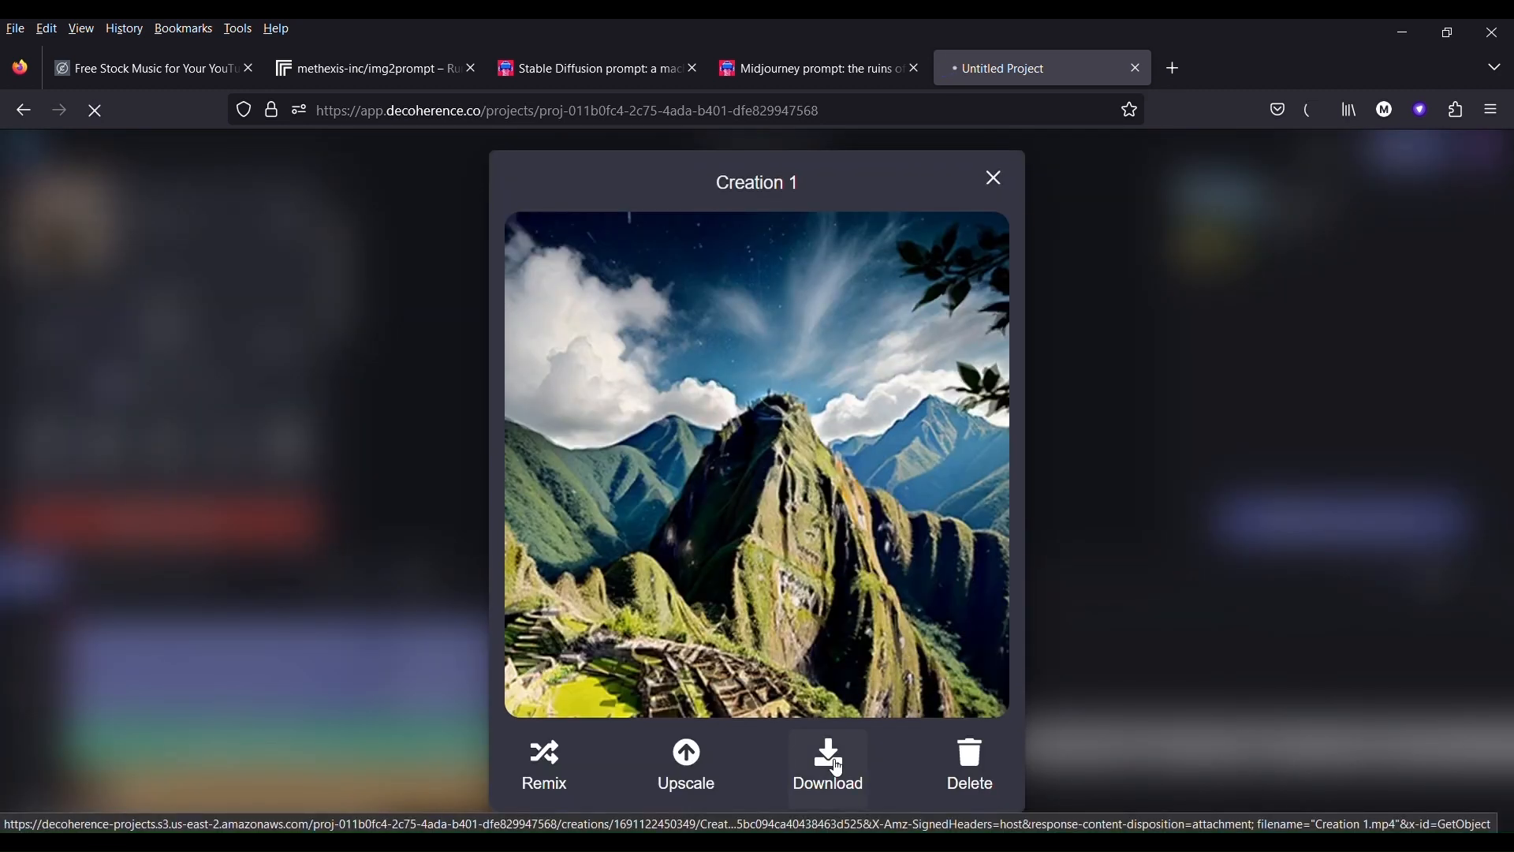